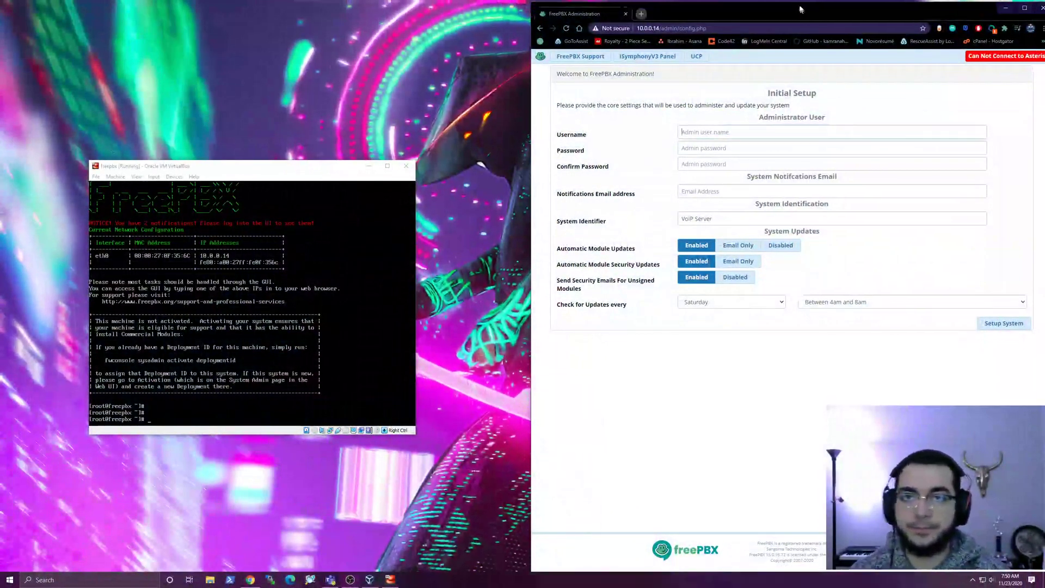
Restore Chrome to the right half so the VirtualBox console at 10.0.0.14 shows beside it.
double_click(801, 9)
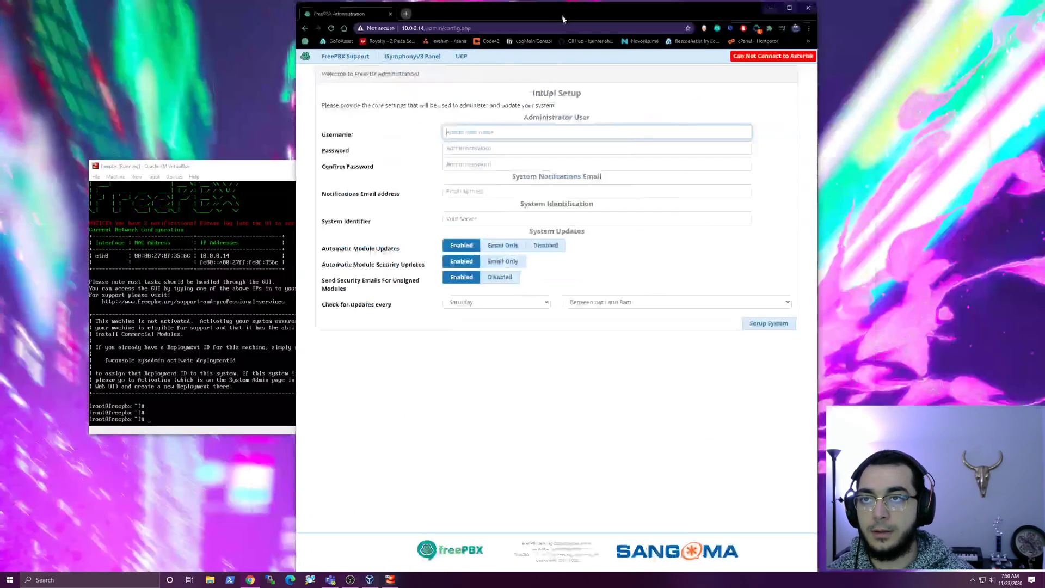
double_click(727, 6)
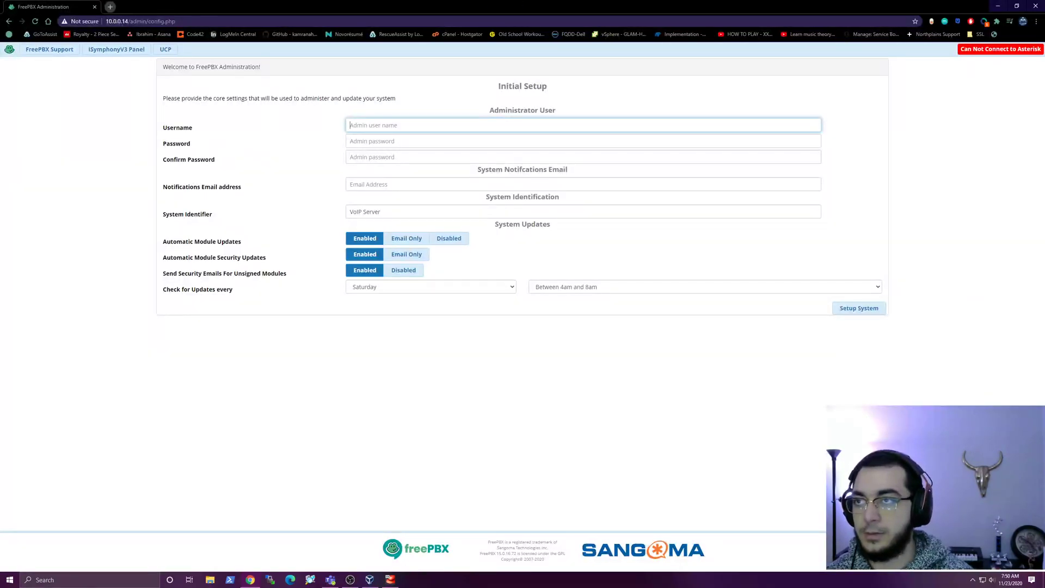
double_click(428, 12)
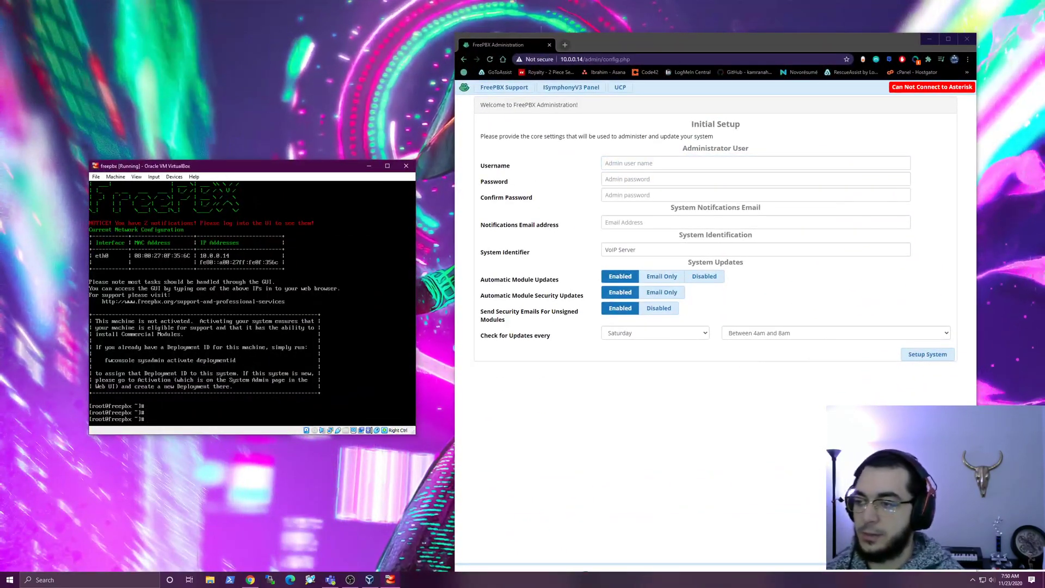
Run 'systemctl start asterisk' on the server console; the asterisk.service job reports a failure.
type("system")
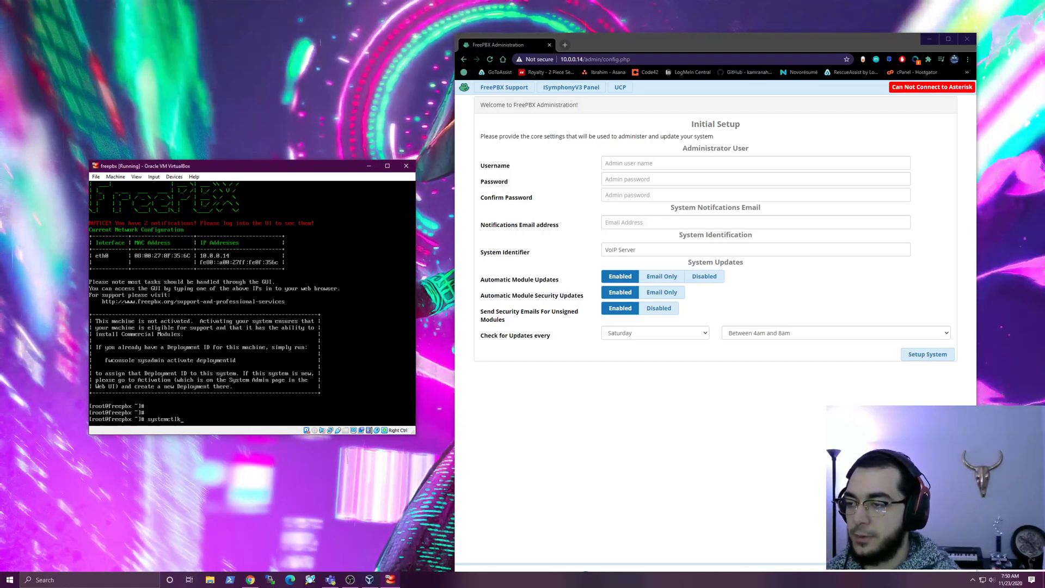
type("ctlk")
key("BackSpace")
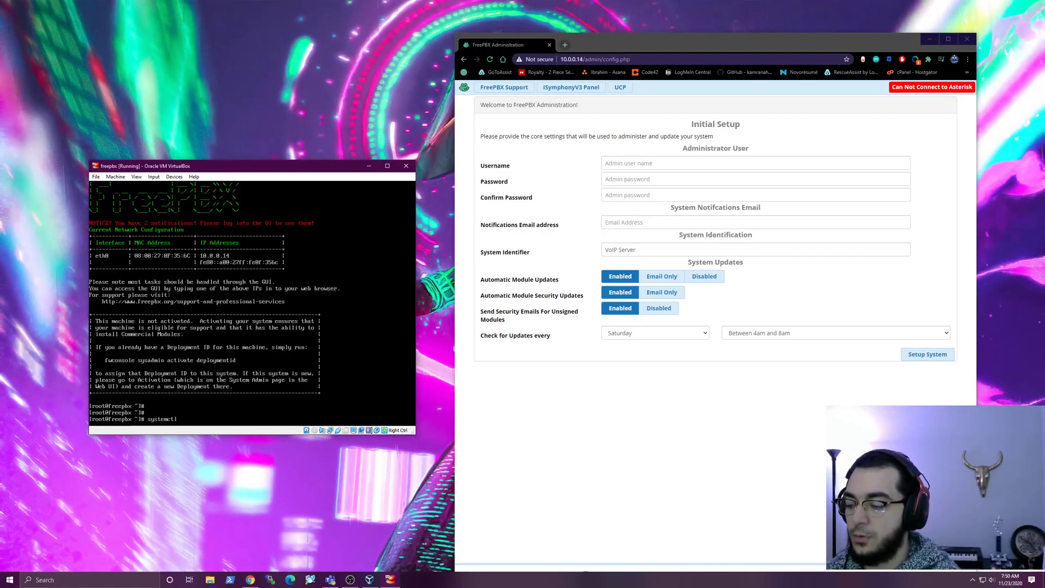
type("asterisk start")
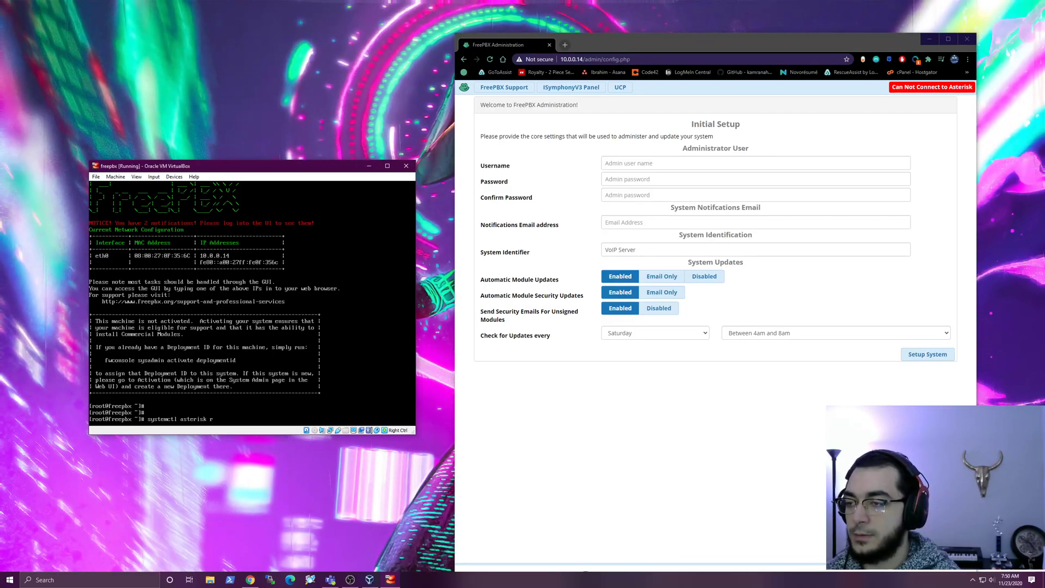
key("Return")
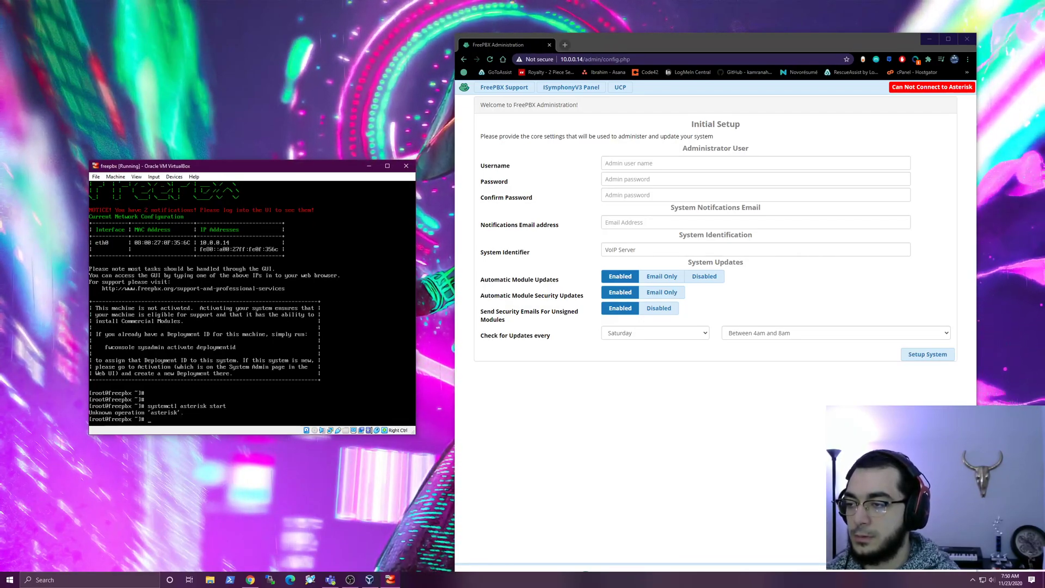
type("systemctl s")
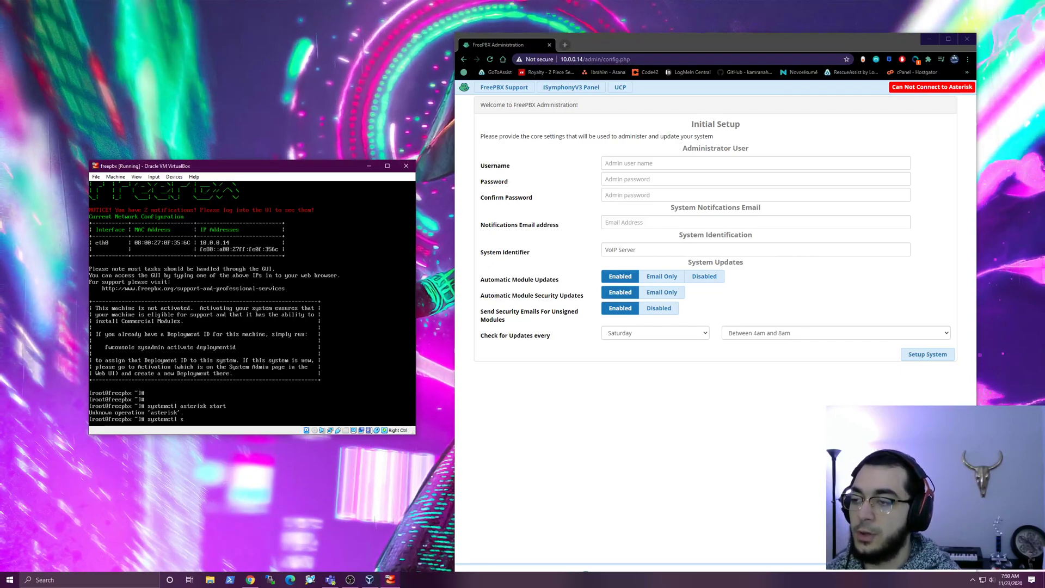
type("tart asterisk")
key("Return")
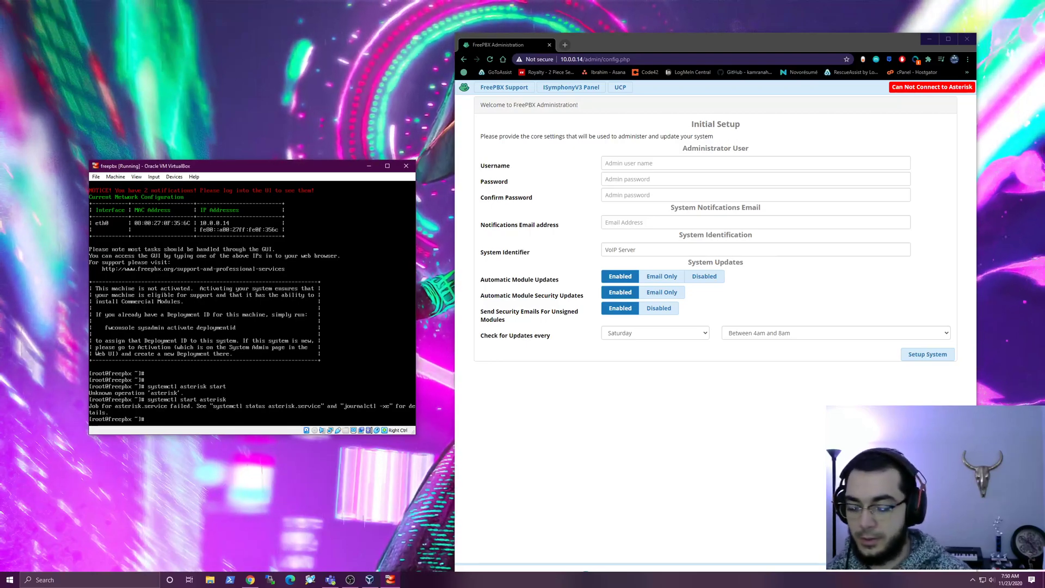
Enter the admin username, then the password in both password fields.
left_click(614, 165)
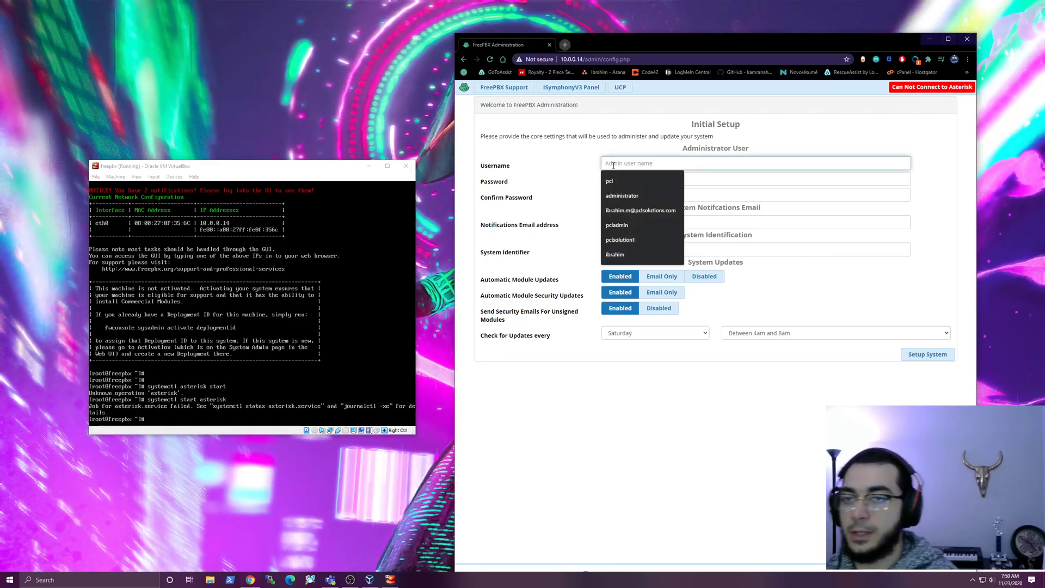
type("ibrahim")
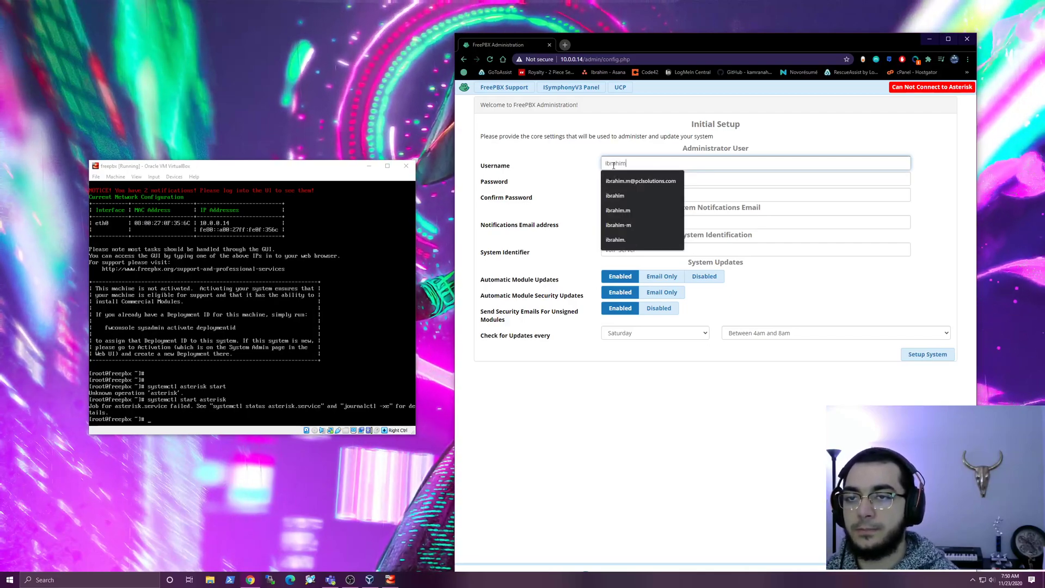
key("Tab")
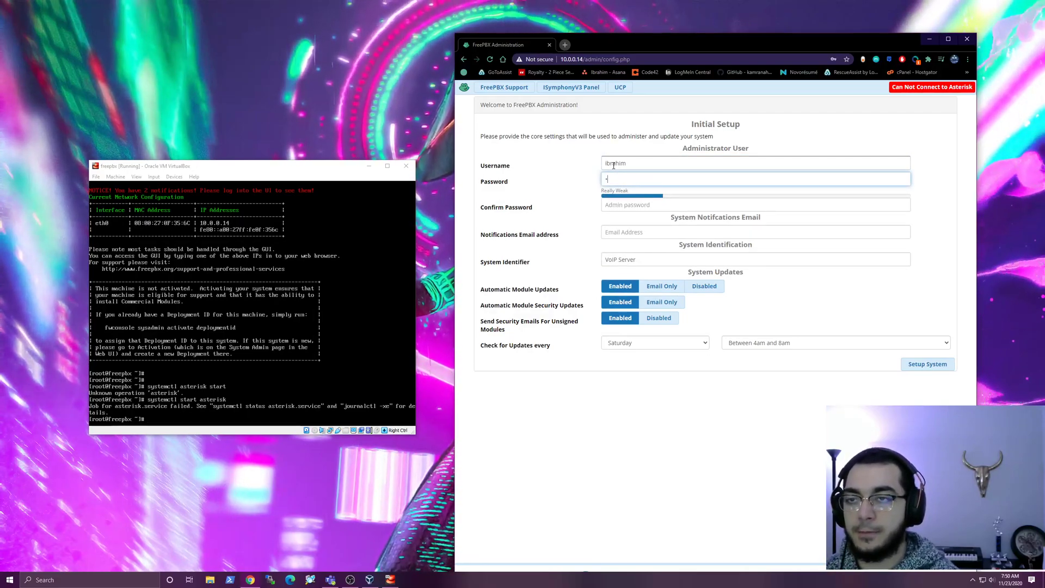
key("Tab")
type("***")
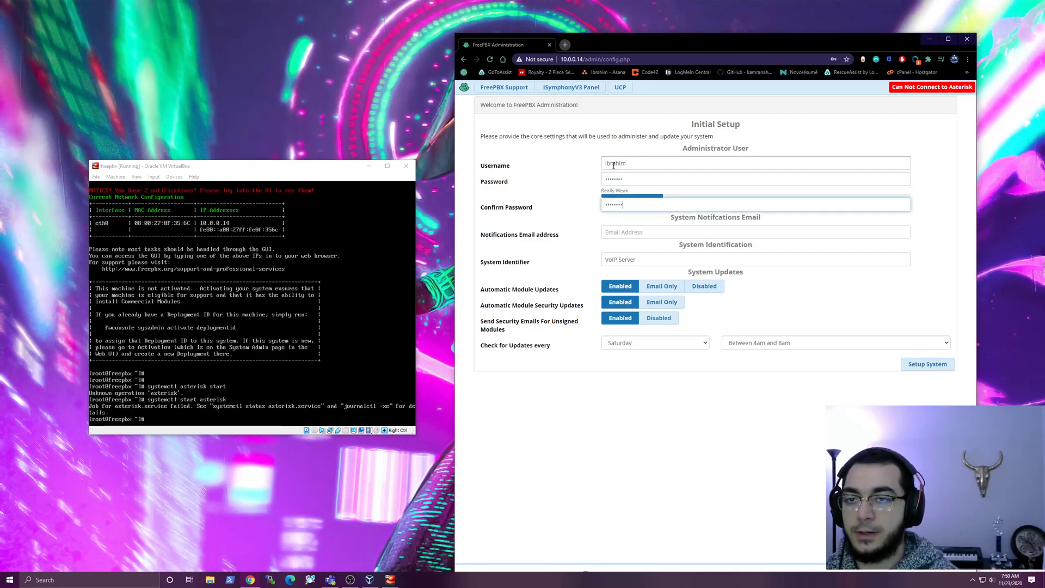
type("*****")
key("Tab")
Fill in the notifications e-mail from autofill and keep System Identifier 'VoIP Server'.
type("ibrah")
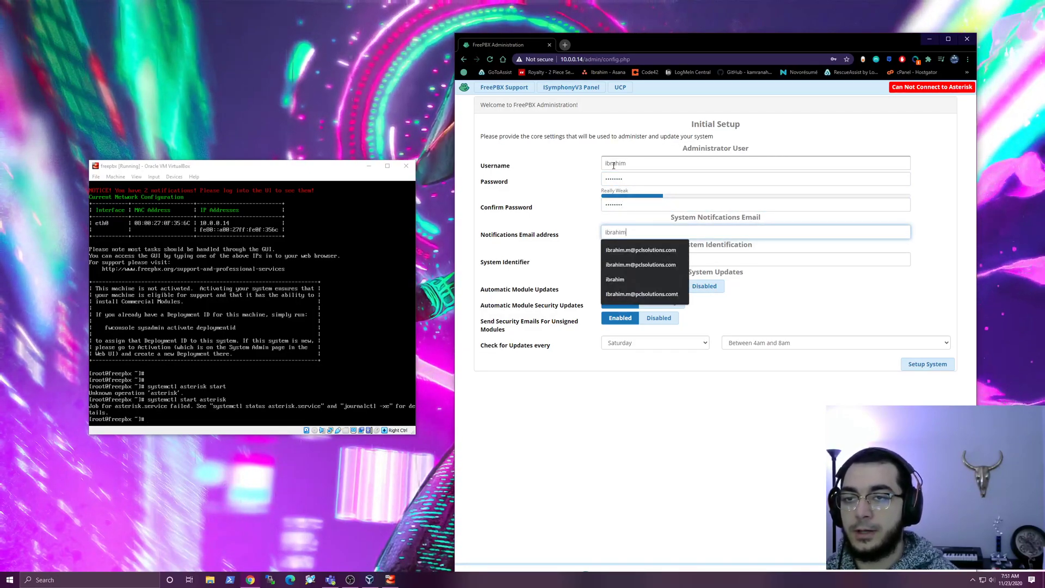
key("ctrl+a")
key("BackSpace")
type("ima")
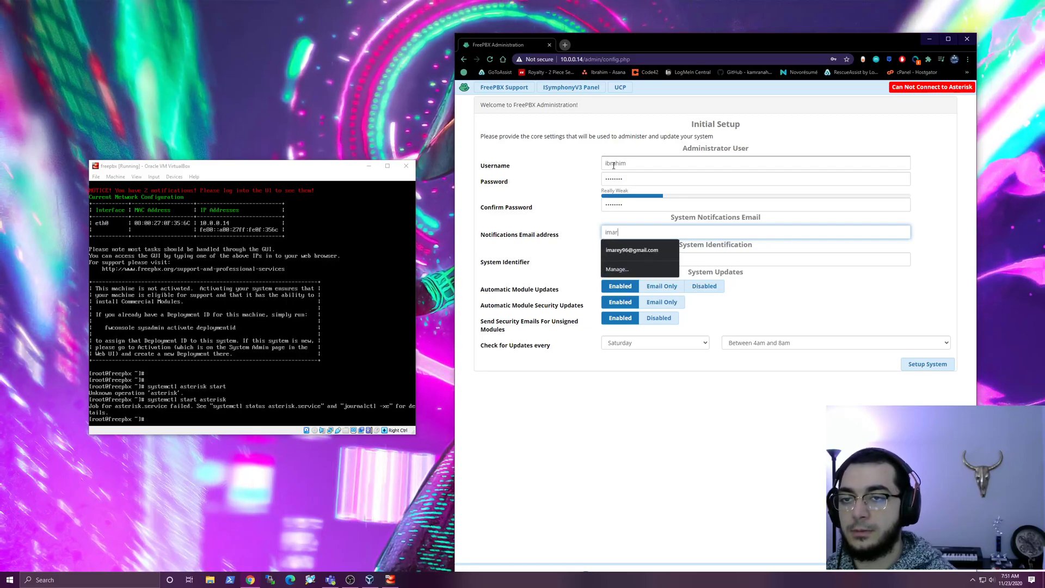
key("Down")
key("Return")
key("Tab")
left_click(601, 353)
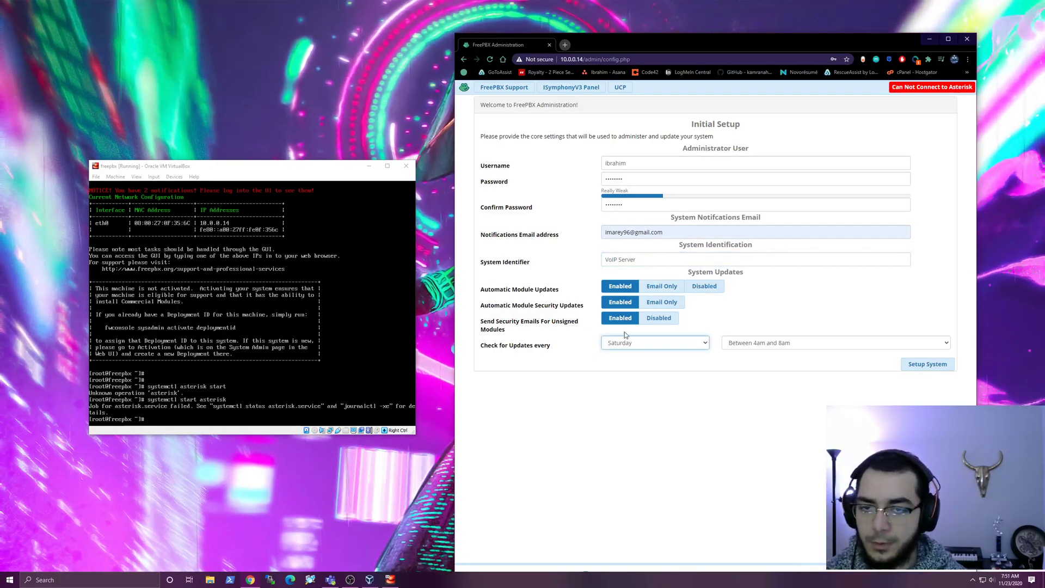
key("ctrl+a")
left_click(616, 370)
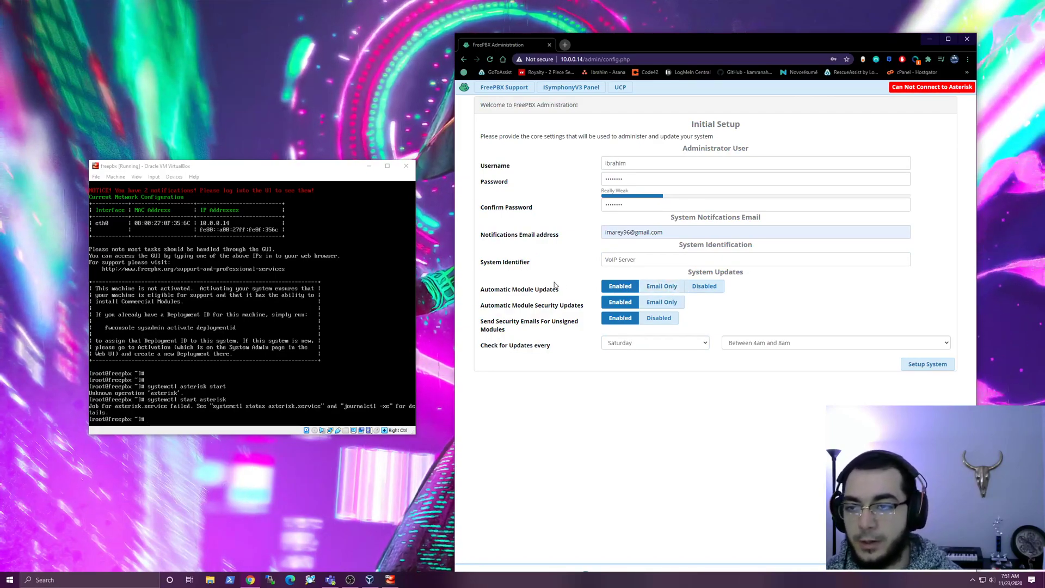
left_click_drag(562, 290, 477, 290)
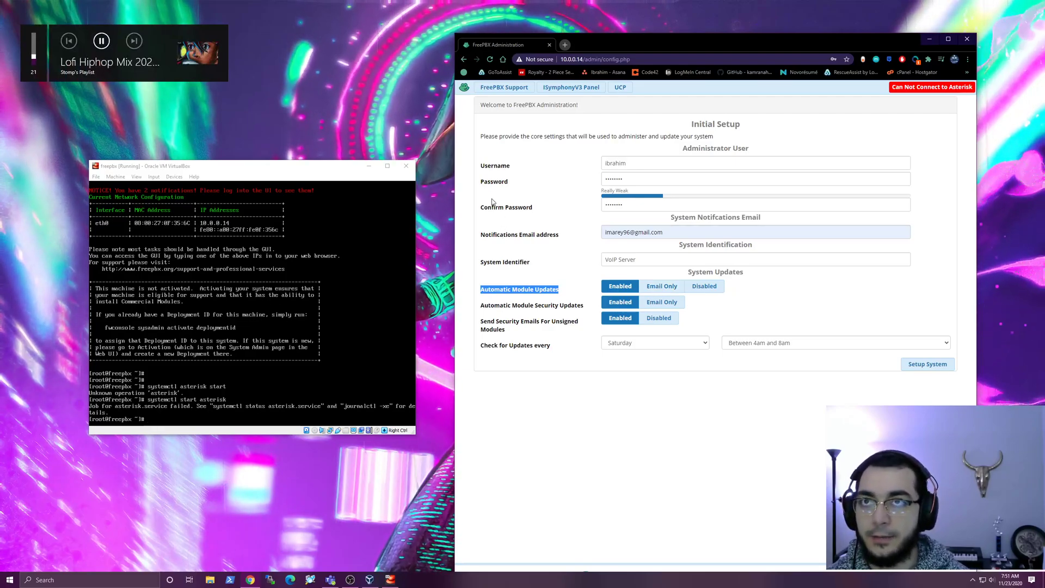
Submit the Initial Setup to create the admin account and dismiss the save-password prompt.
left_click(597, 380)
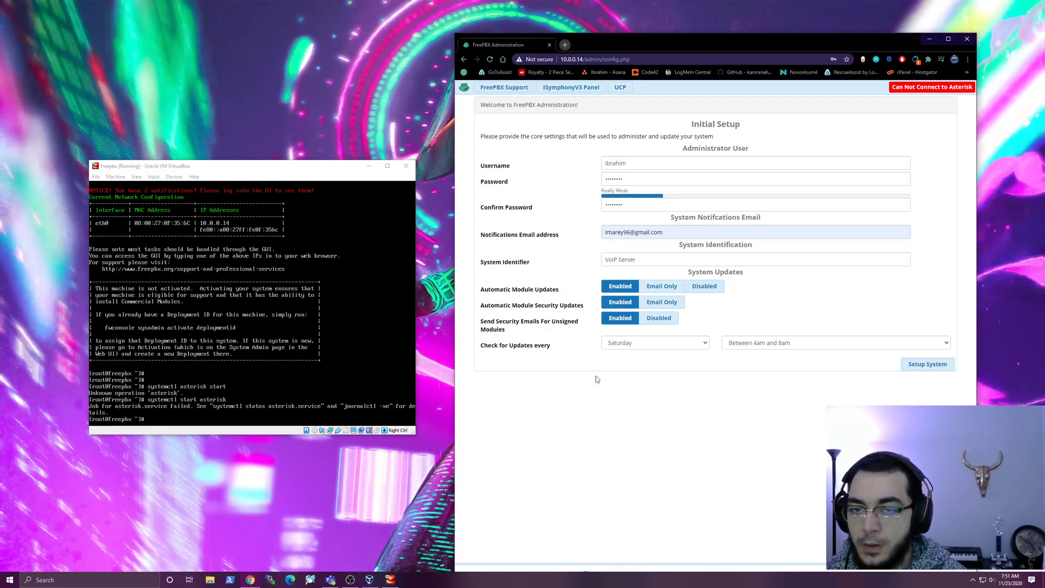
left_click(927, 364)
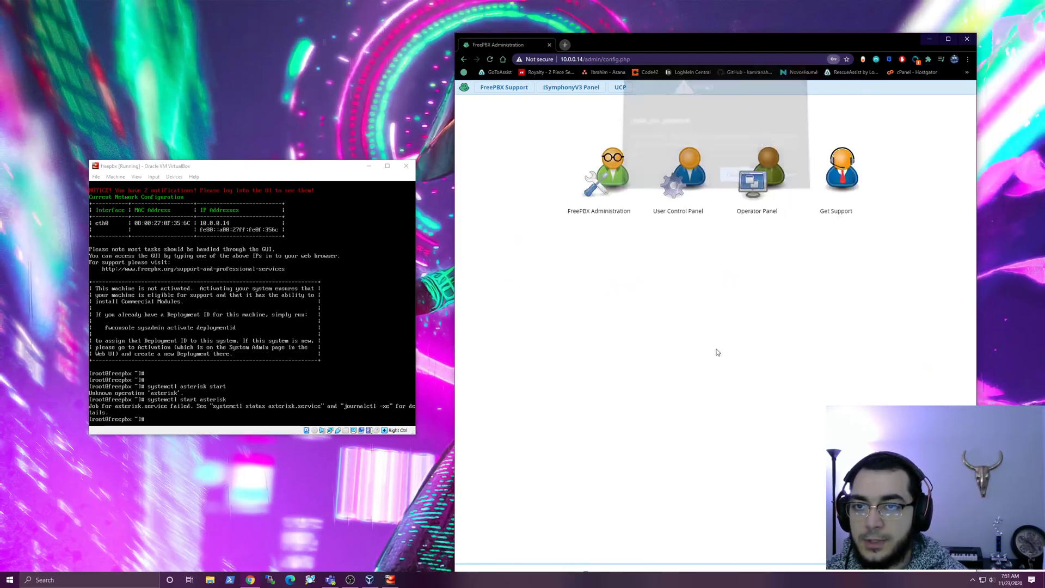
left_click(788, 177)
Log in to FreePBX Administration with the admin username and password.
left_click(599, 210)
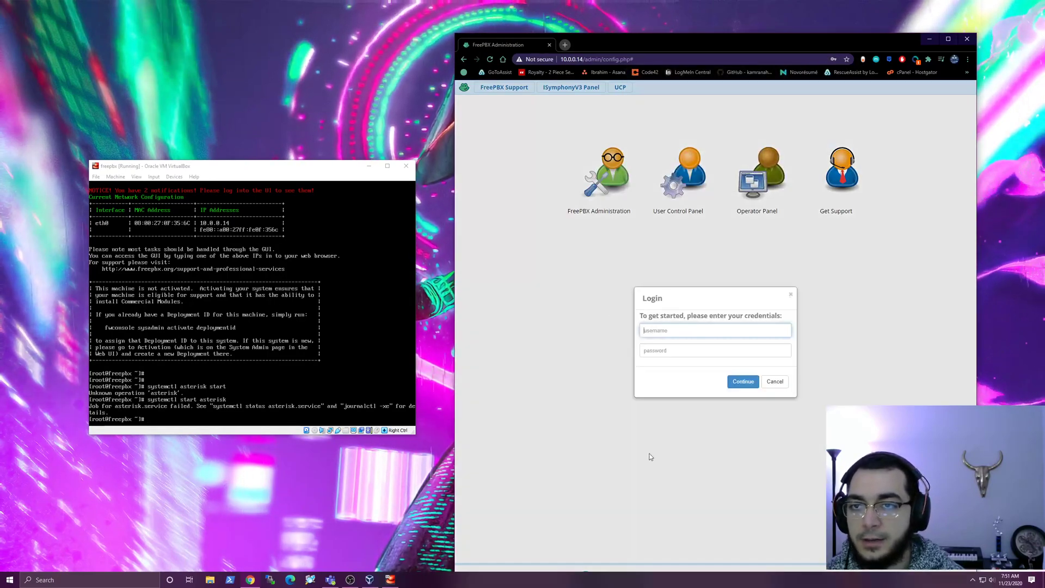
type("ibrahim")
key("Tab")
type("••••••••")
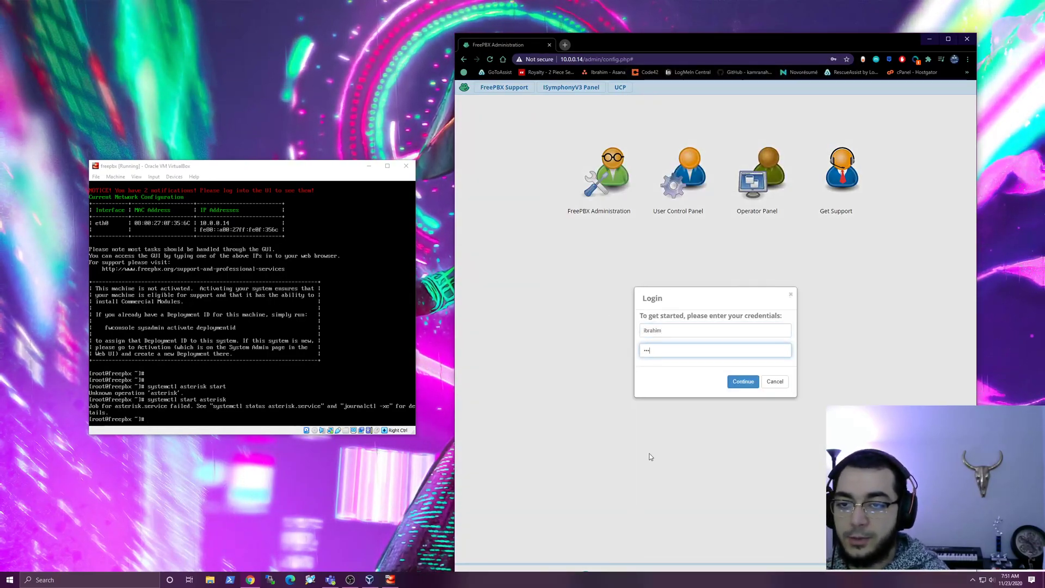
key("Return")
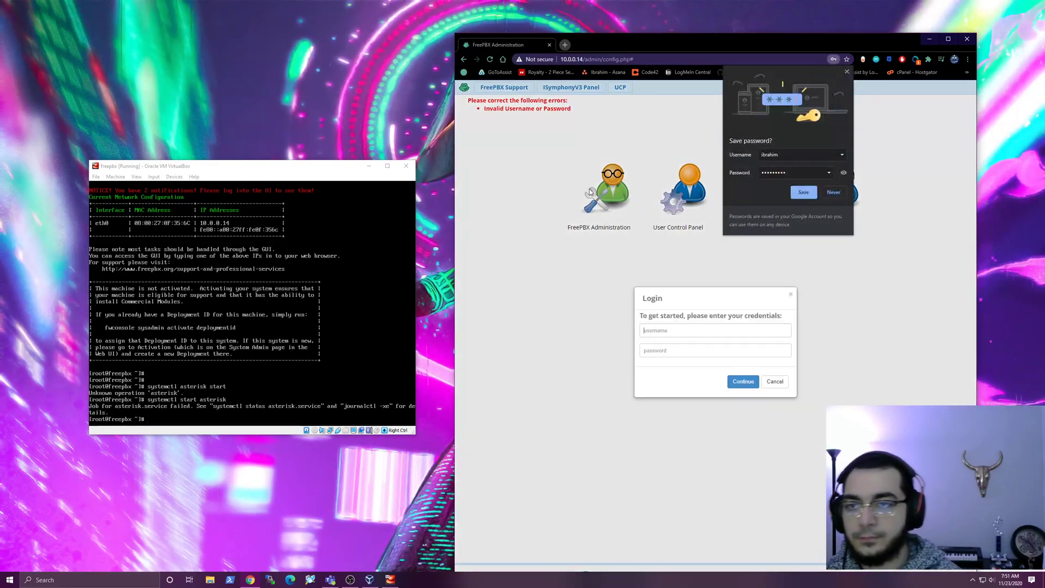
type("ibrahim")
key("Tab")
type("••••••••")
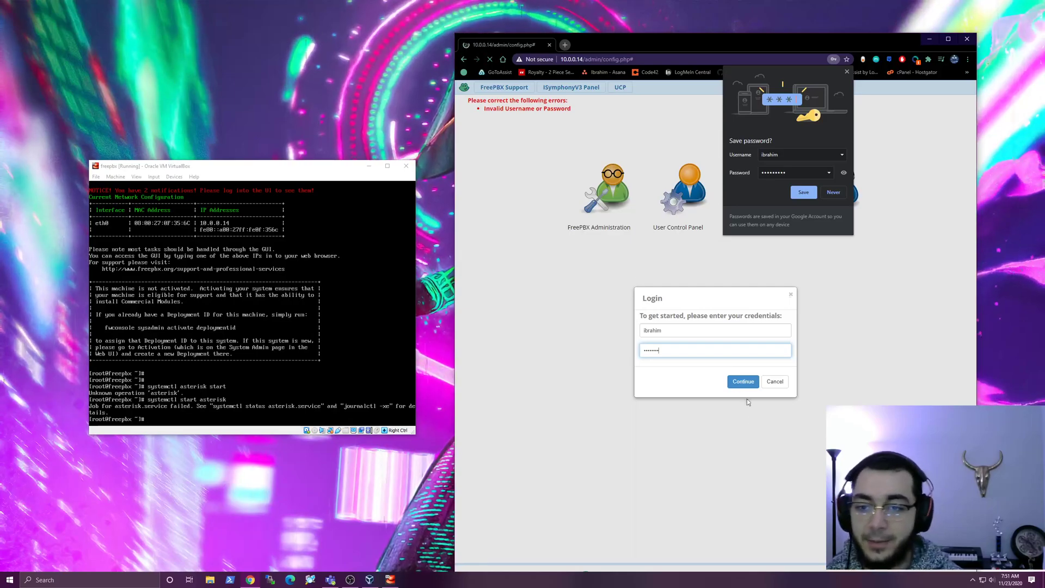
left_click(741, 381)
left_click(612, 278)
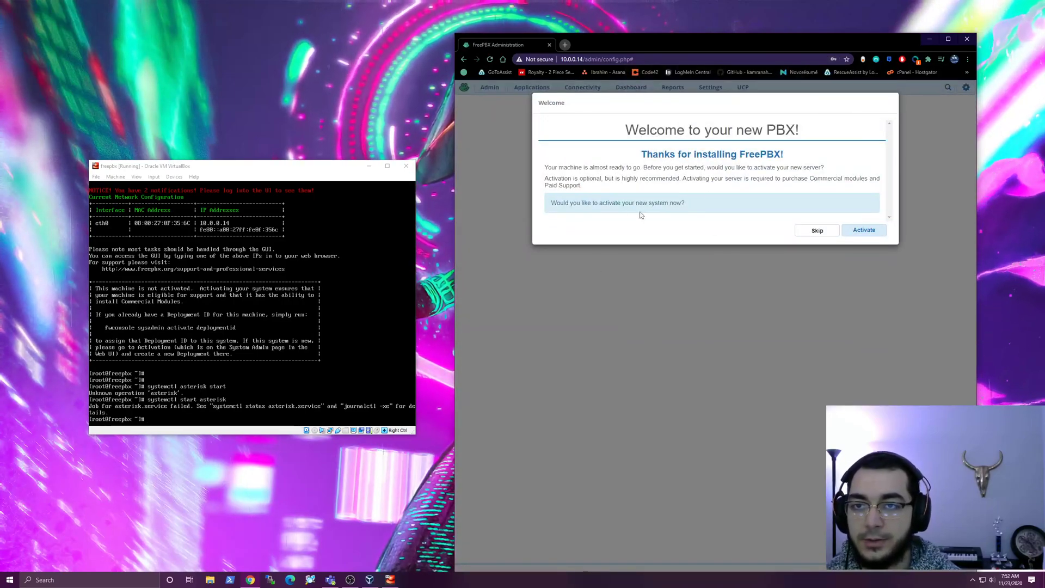
Skip the activation, PBXact cloud and Sangoma Phones screens.
left_click(817, 230)
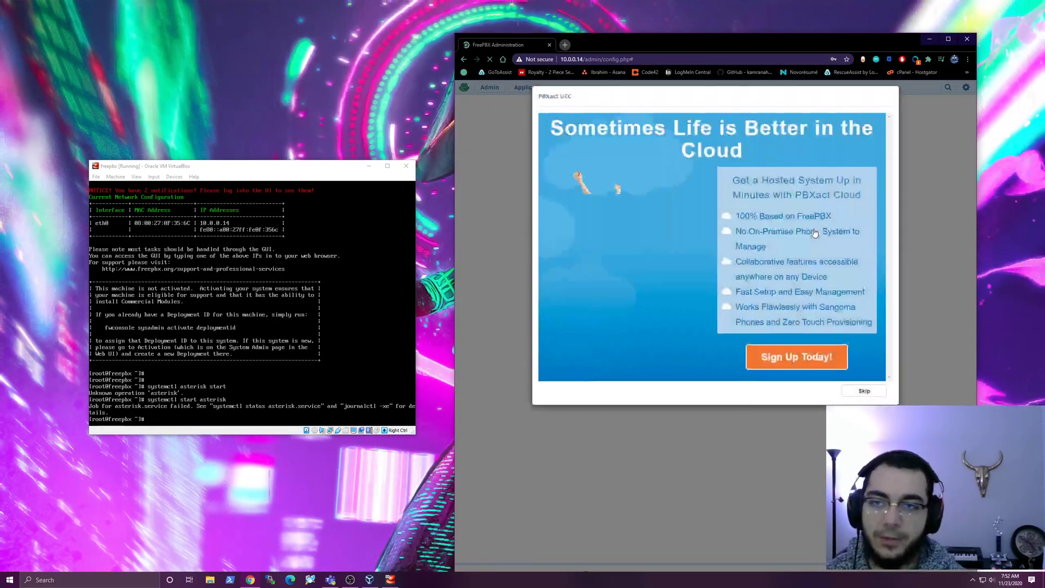
left_click(864, 391)
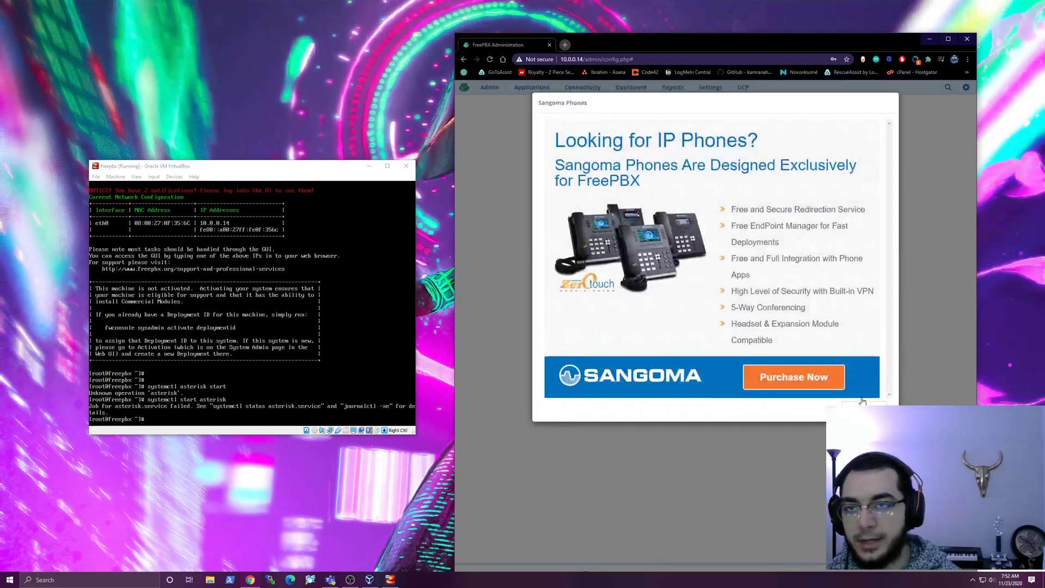
left_click(863, 402)
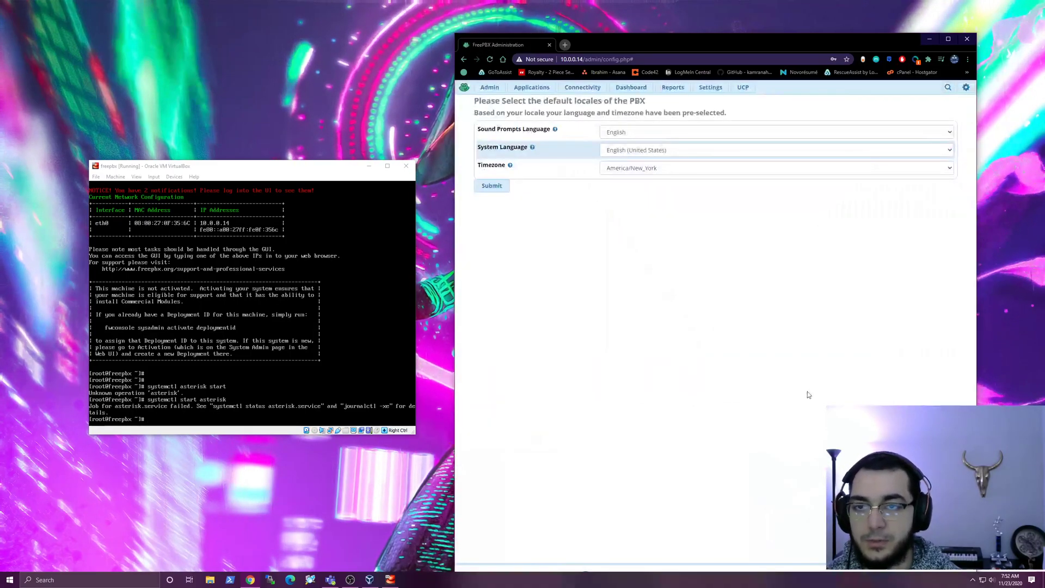
Submit the default English locales with the America/New_York timezone.
left_click(498, 186)
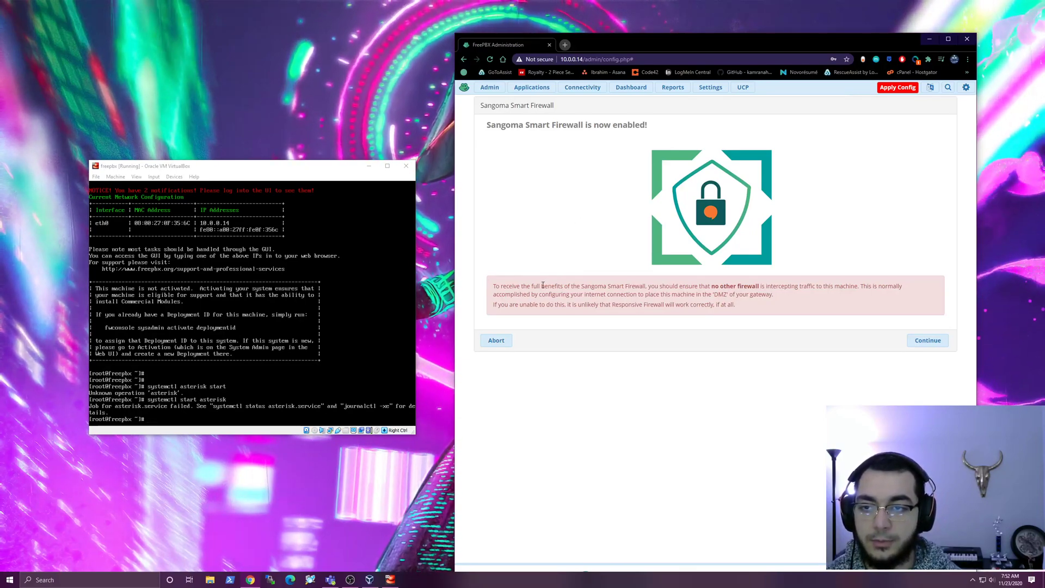
left_click_drag(494, 286, 711, 287)
triple_click(727, 287)
Read the Smart Firewall warning about DMZ and Responsive Firewall, then continue past it.
left_click(783, 283)
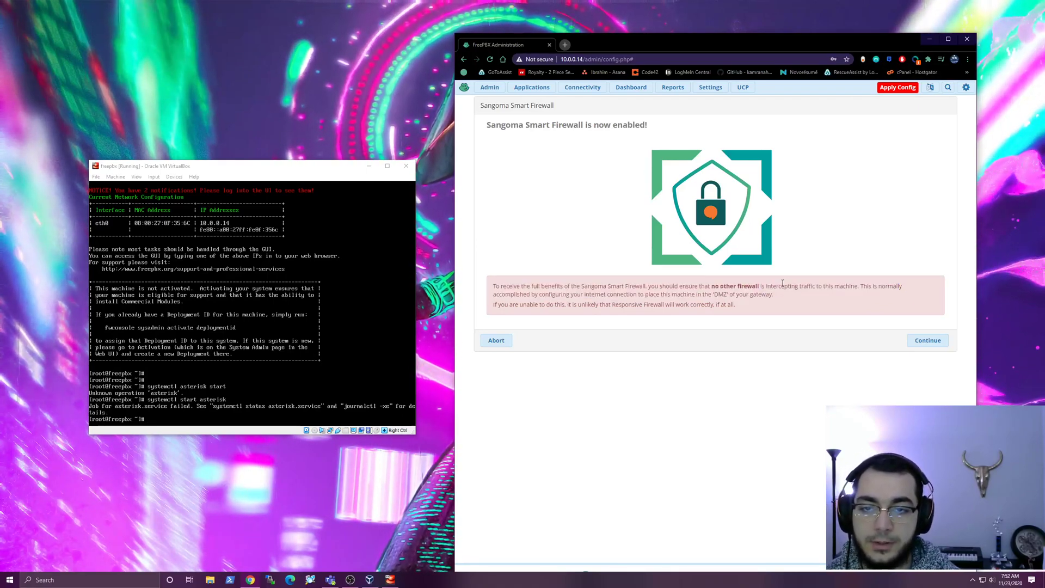
left_click_drag(795, 286, 849, 286)
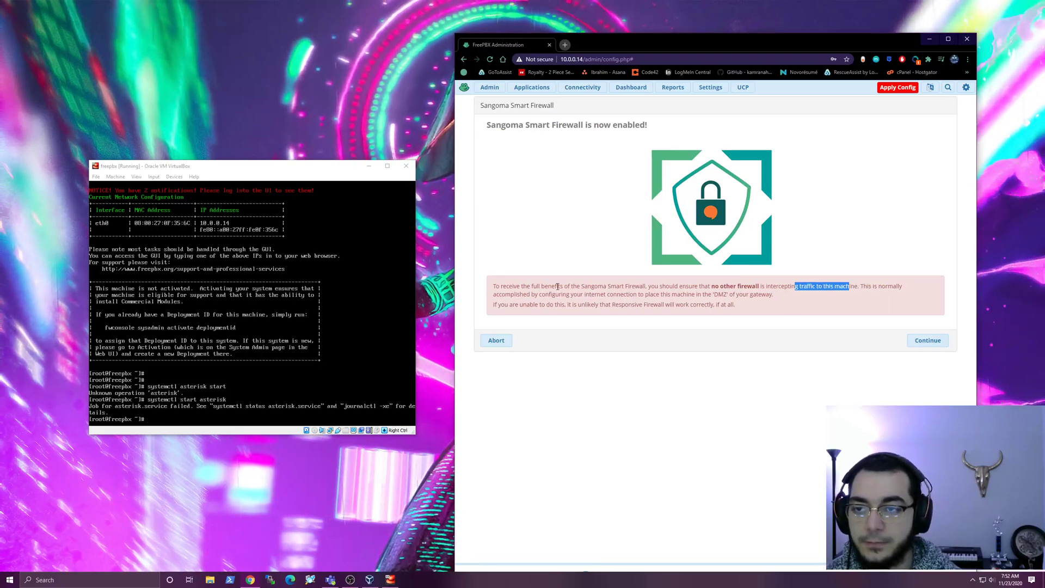
left_click_drag(531, 295, 622, 305)
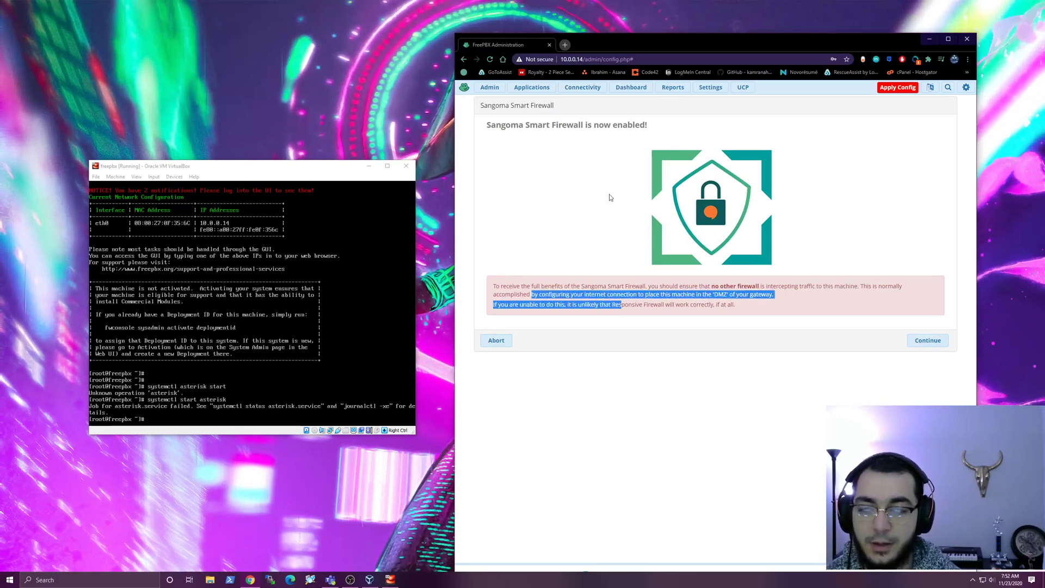
double_click(526, 125)
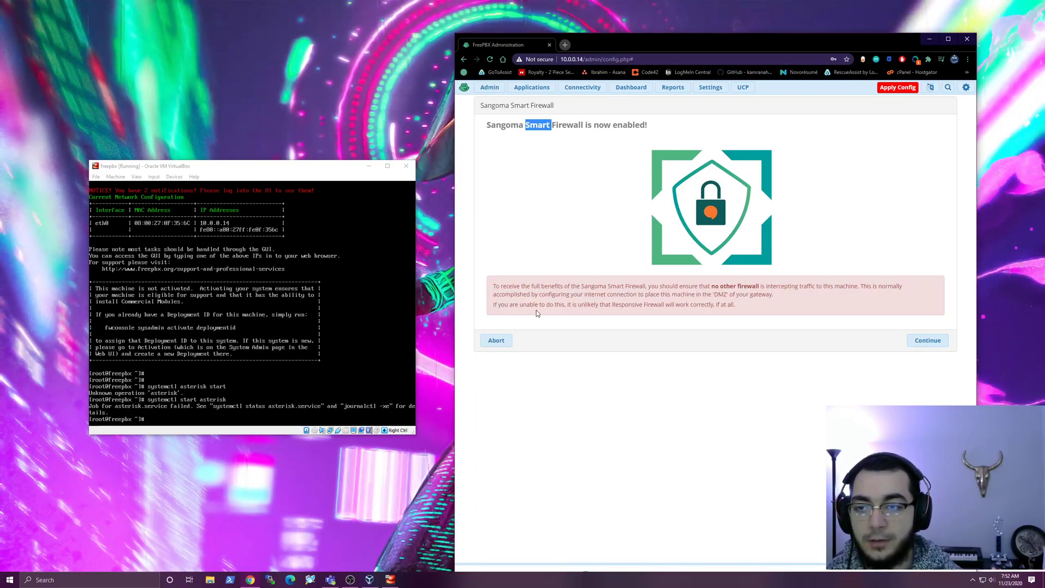
left_click_drag(493, 305, 677, 294)
left_click(665, 306)
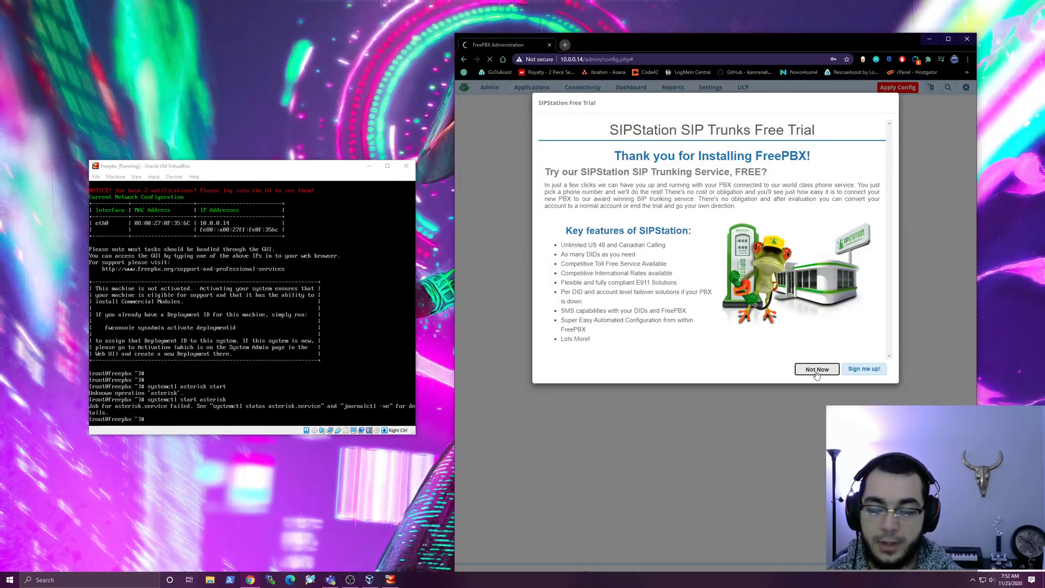
Decline the SIPStation trial and show the dashboard maximized at 200% zoom.
left_click(811, 370)
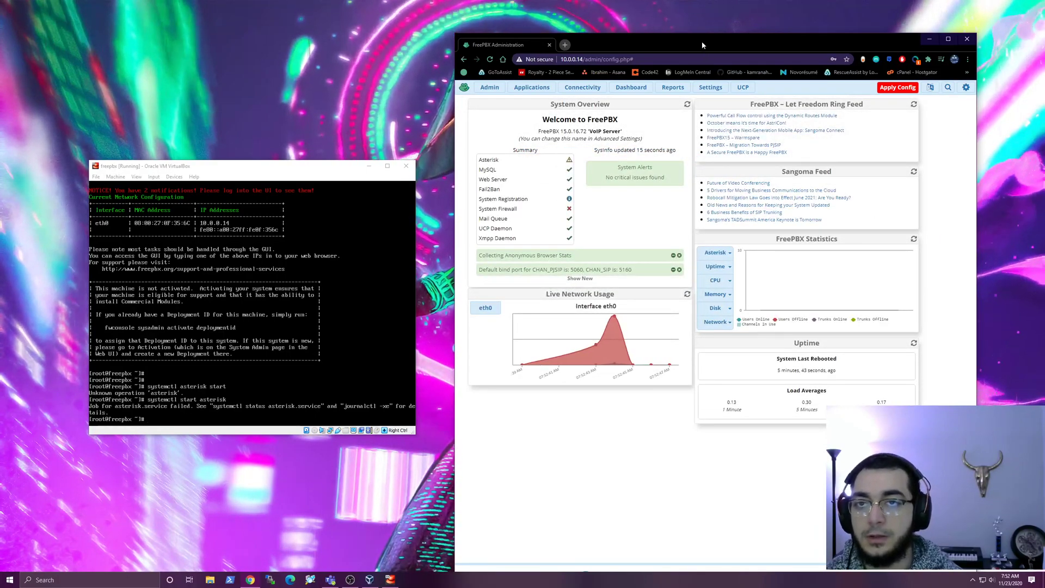
key("super+Up")
key("ctrl+plus")
key("ctrl+plus")
key("ctrl+plus")
key("ctrl+plus")
key("ctrl+plus")
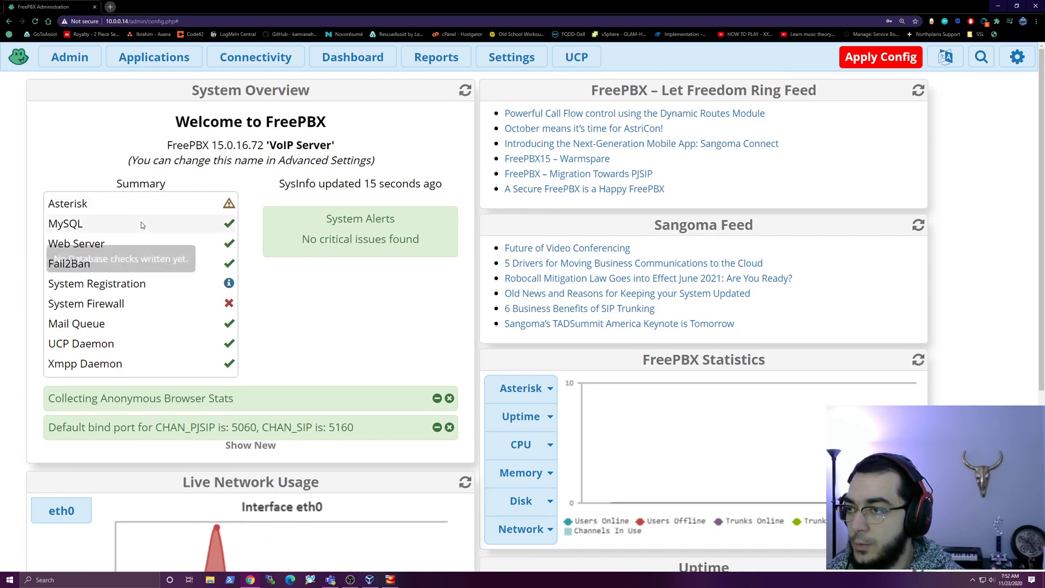
Review the 'VoIP Server' Summary overview and apply the pending configuration.
mouse_move(212, 304)
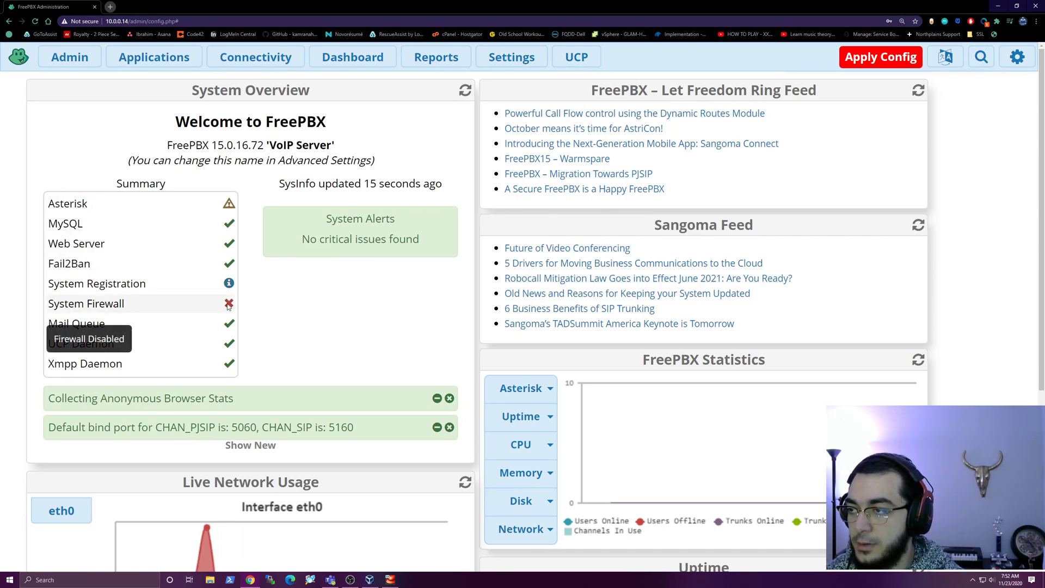
mouse_move(231, 284)
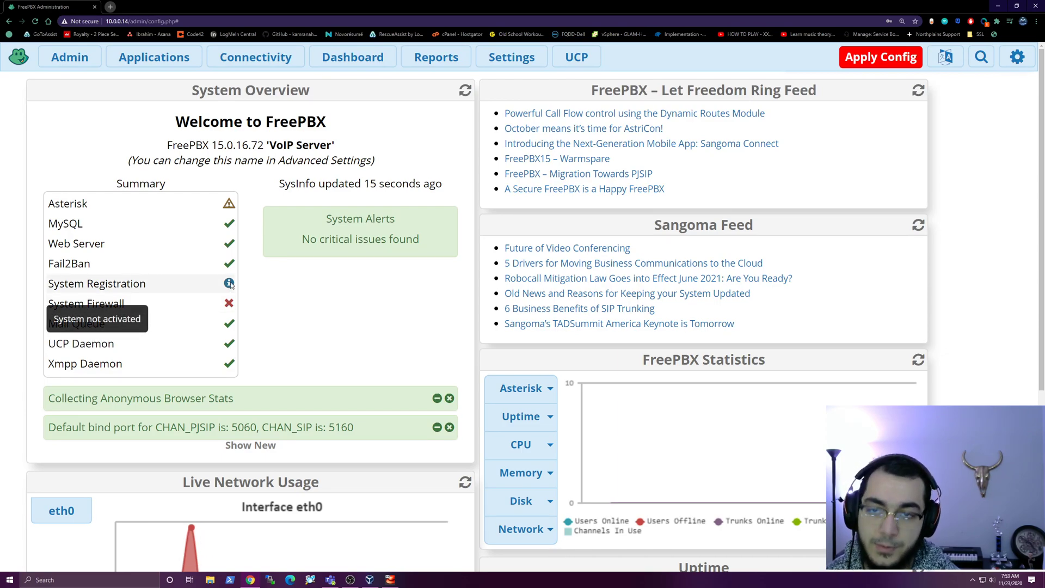
mouse_move(231, 205)
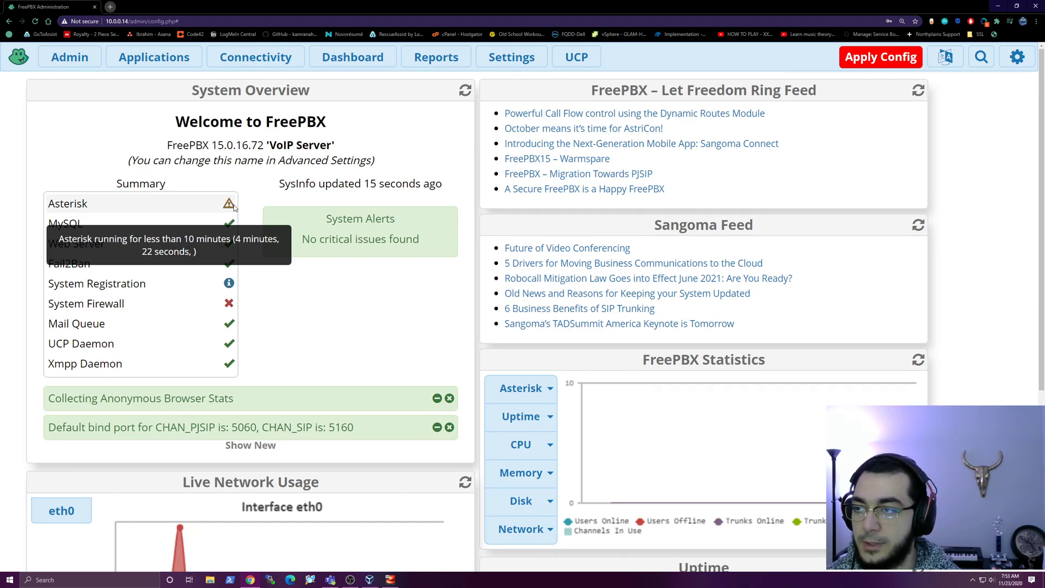
scroll(295, 305, "down", 3)
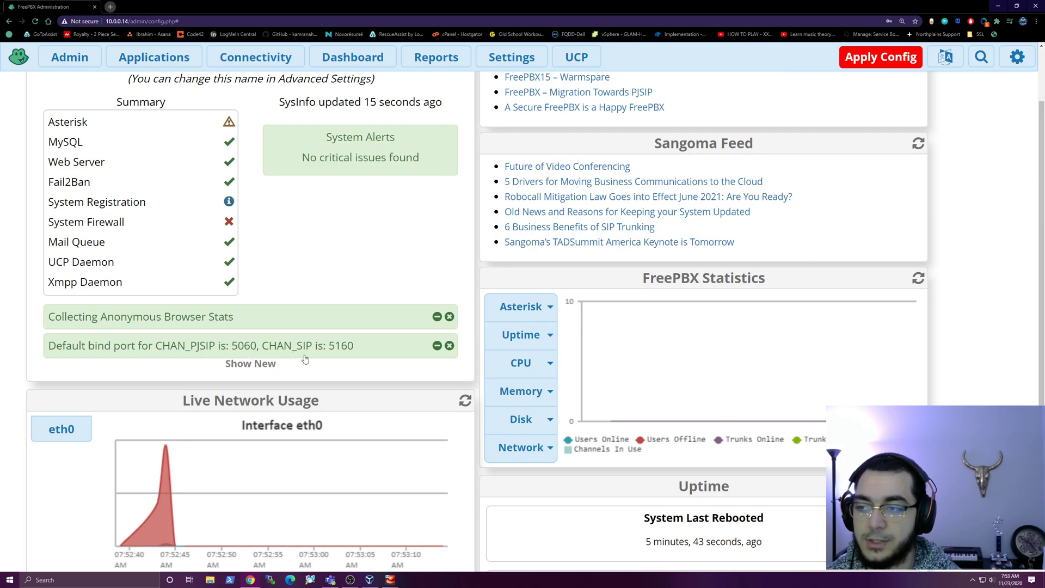
scroll(349, 354, "up", 2)
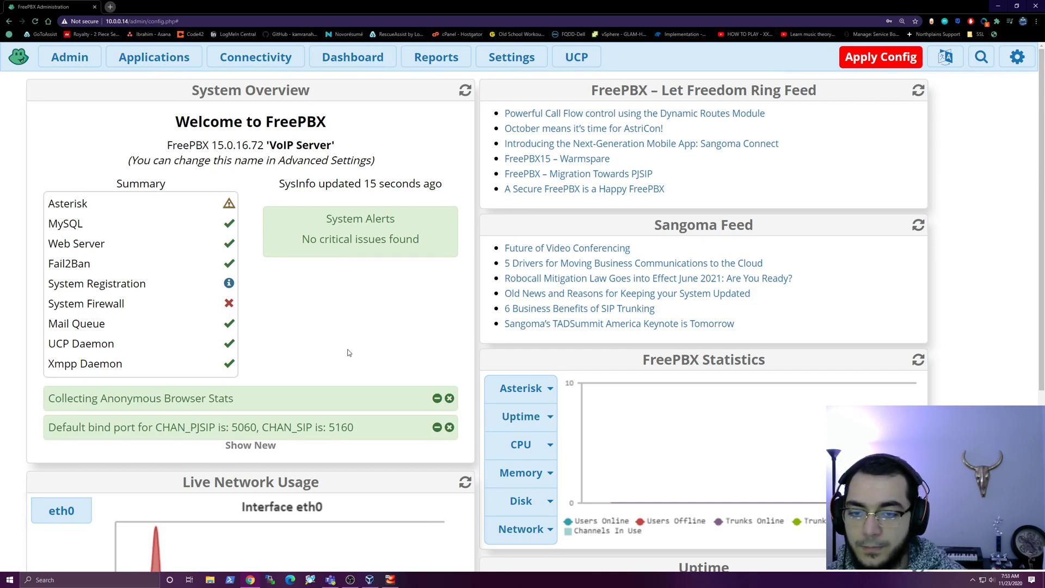
left_click(855, 62)
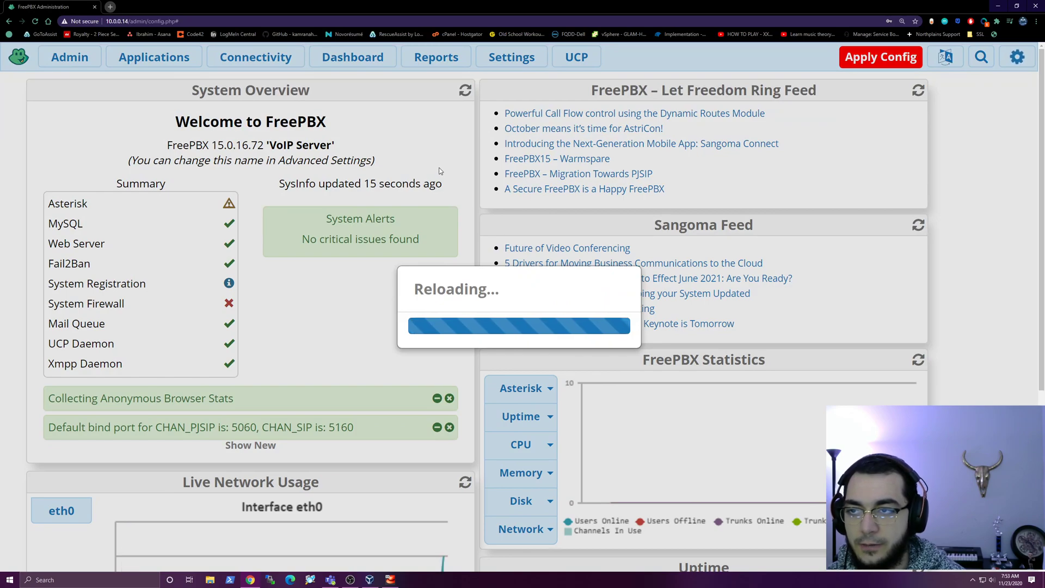
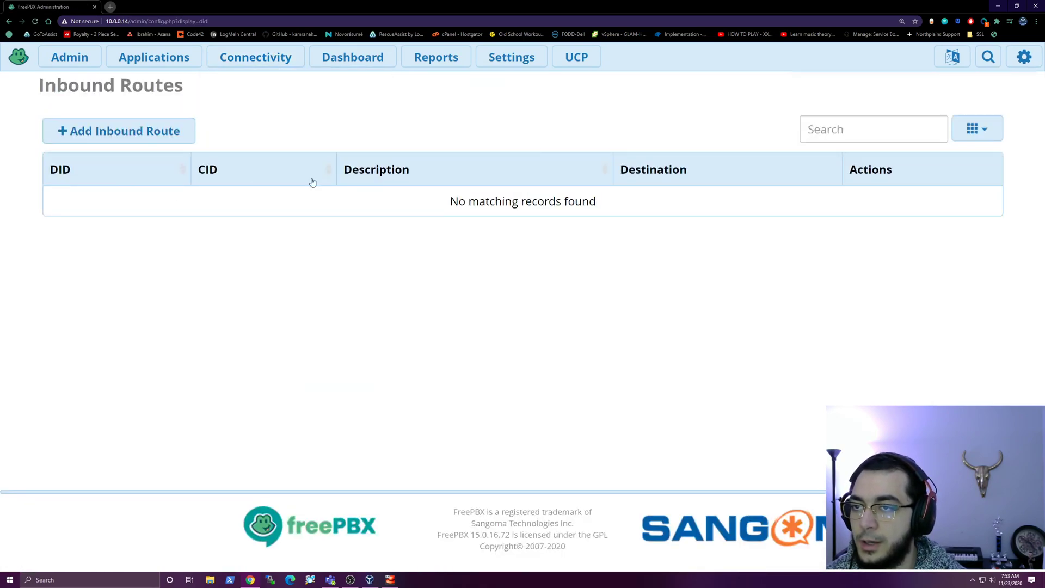
Start a new inbound route, try the DID Number field, and view the Advanced settings.
left_click(139, 136)
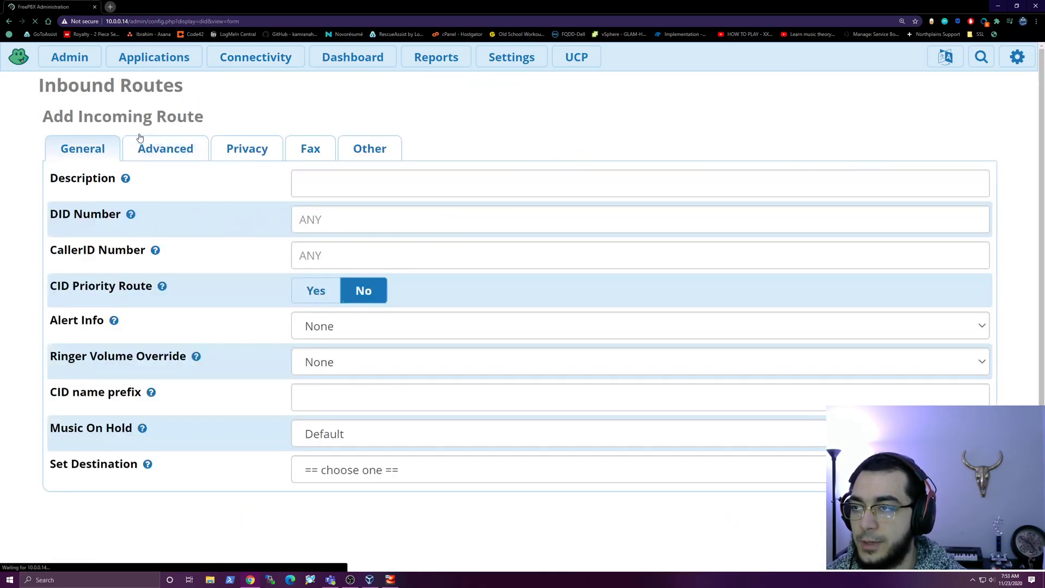
left_click(333, 220)
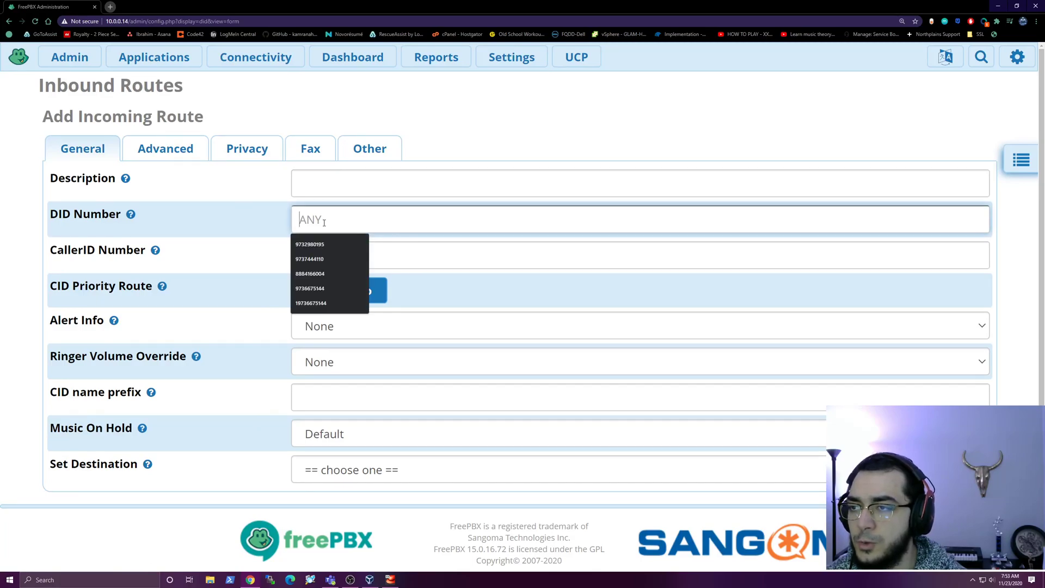
left_click(160, 199)
left_click(150, 146)
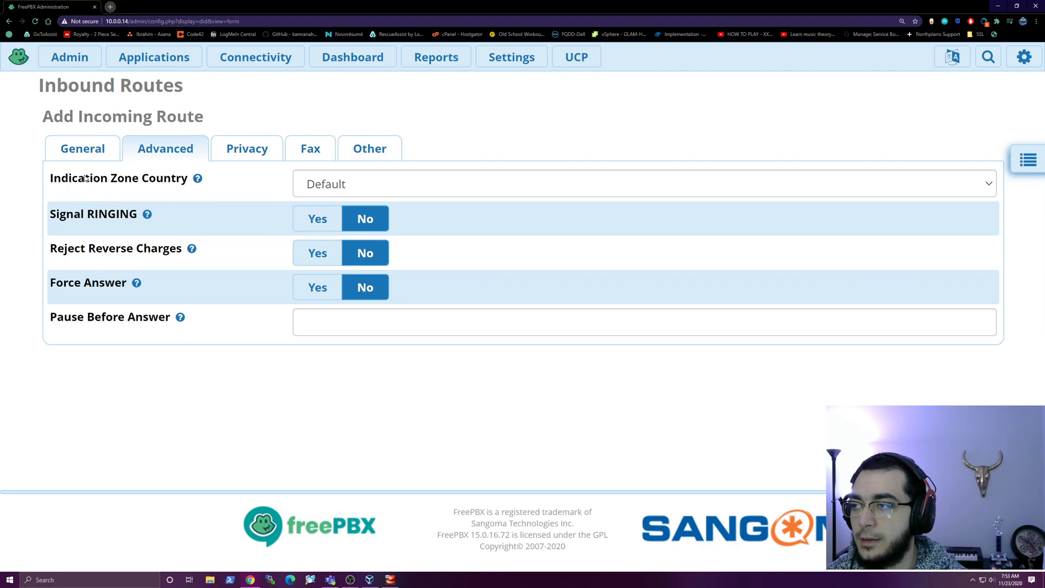
mouse_move(198, 183)
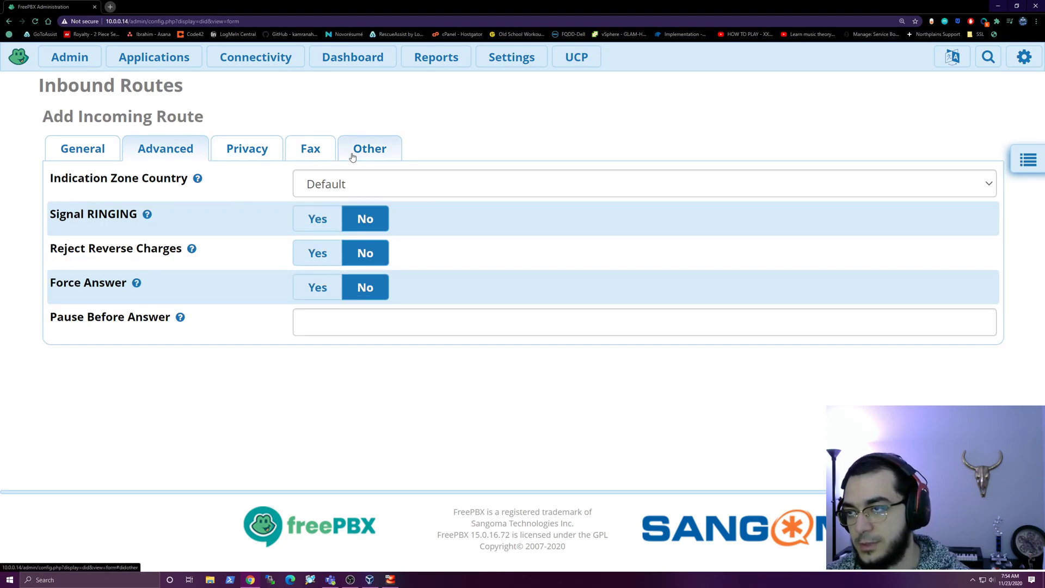
Review the Other tab's Call Recording and CID Lookup Source options.
left_click(353, 152)
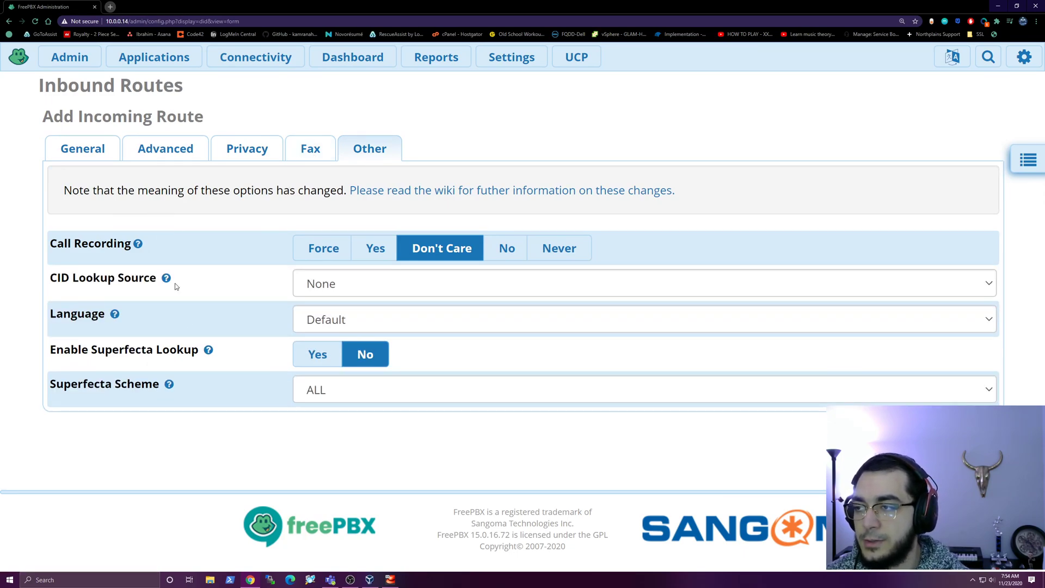
left_click(308, 287)
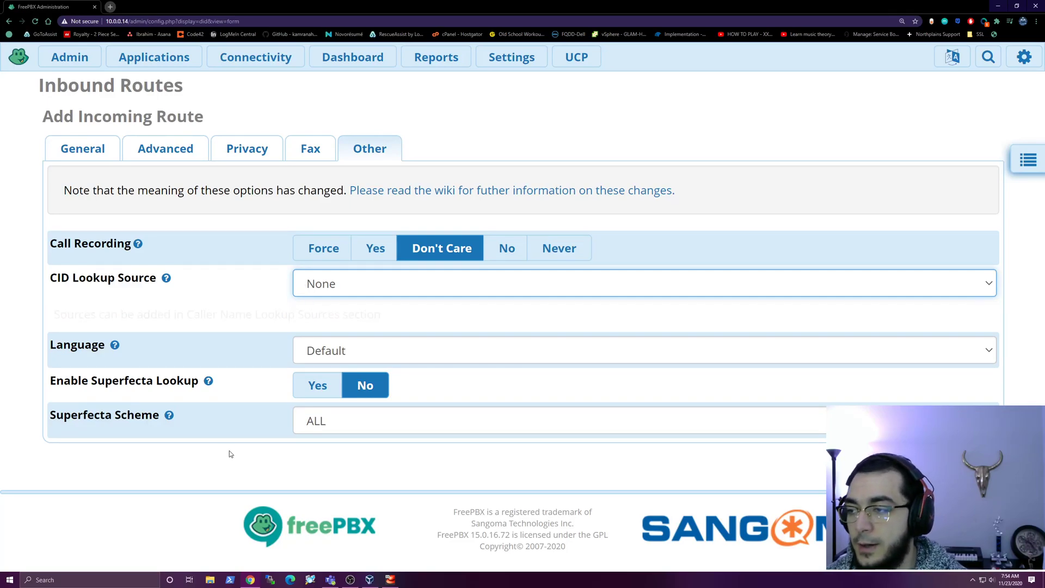
mouse_move(168, 387)
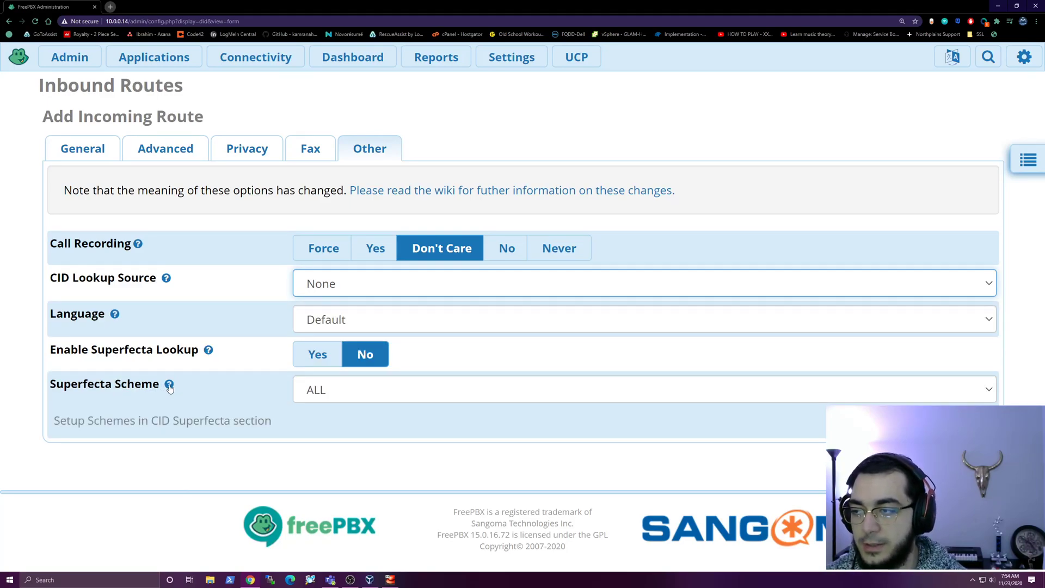
left_click(48, 57)
Browse the Admin and Applications menus and open the empty Applications > IVR list.
scroll(98, 245, "down", 4)
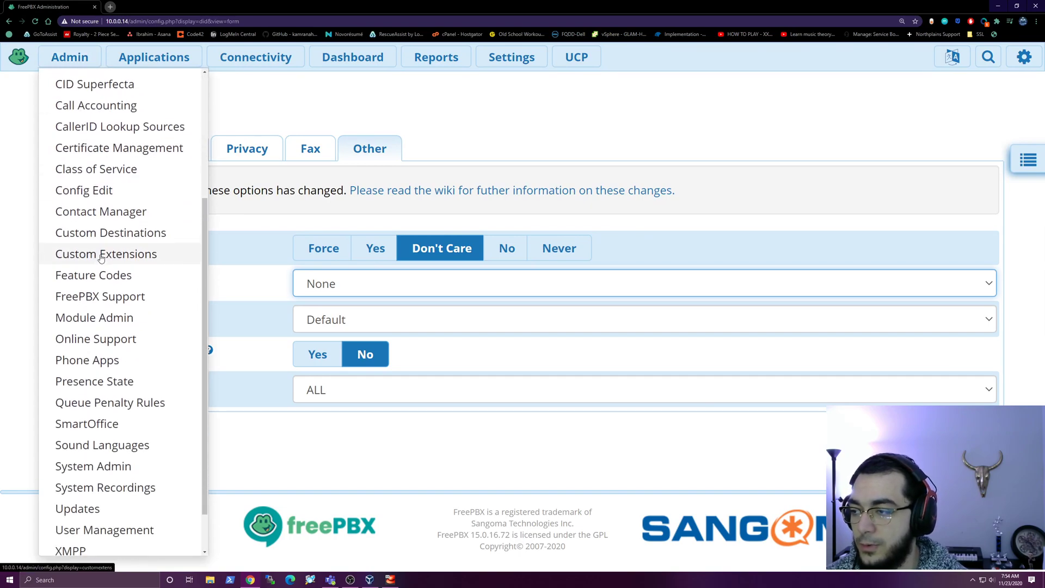
scroll(115, 447, "up", 2)
scroll(115, 448, "up", 3)
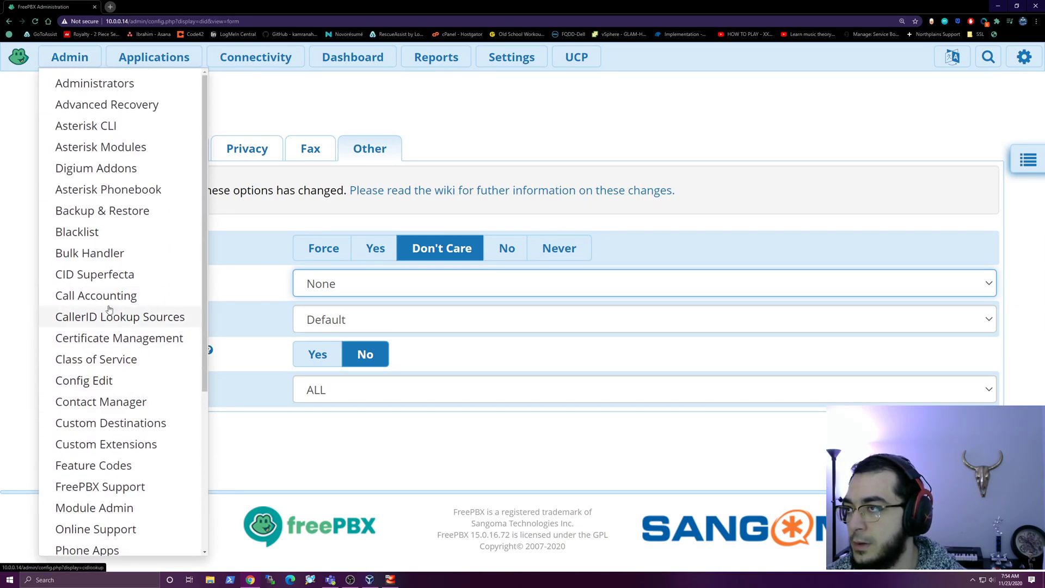
mouse_move(154, 57)
scroll(188, 360, "down", 2)
scroll(188, 360, "down", 3)
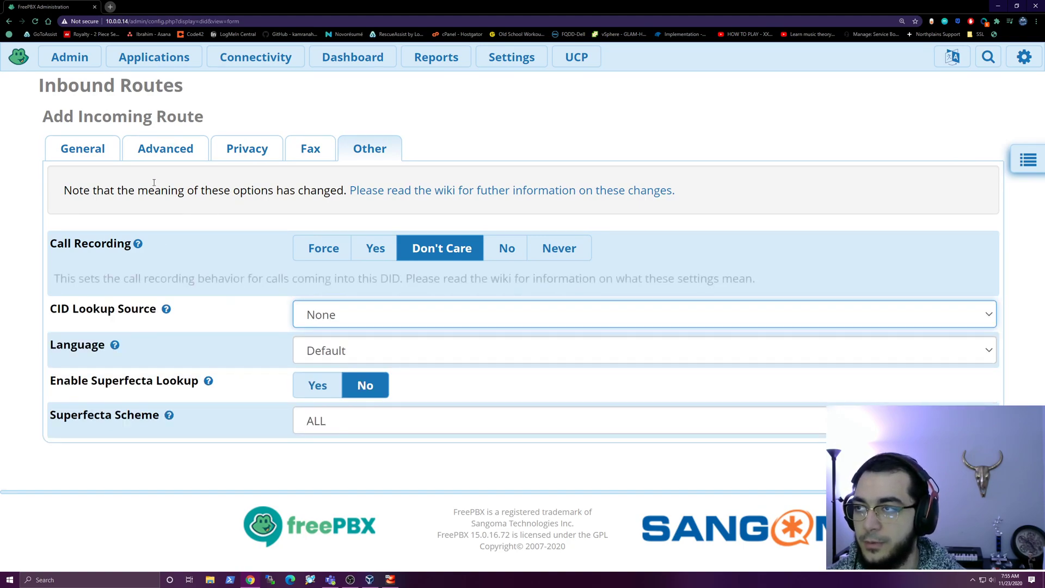
scroll(163, 354, "up", 1)
scroll(169, 408, "down", 1)
scroll(180, 354, "up", 1)
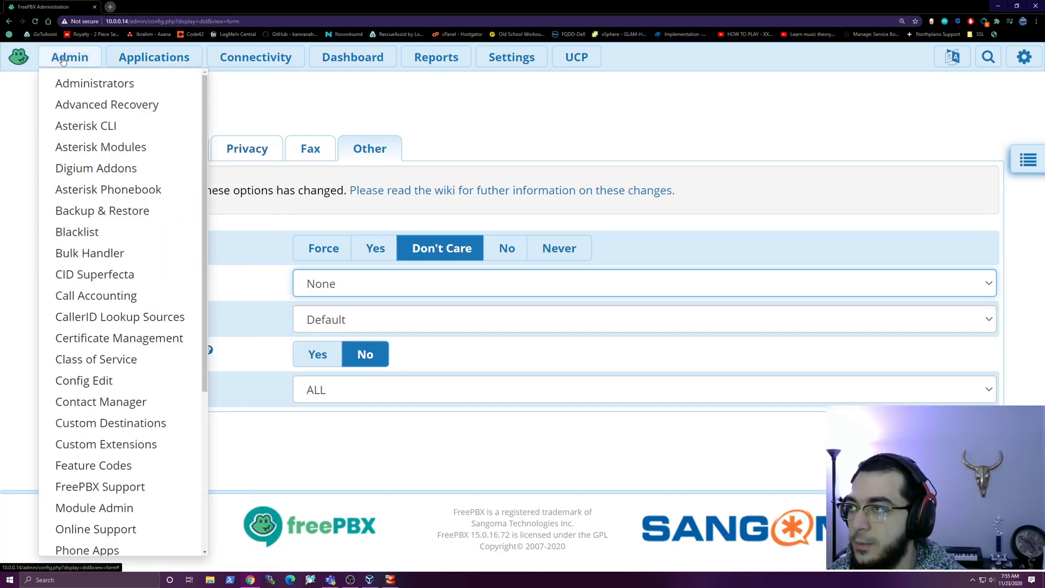
scroll(142, 245, "up", 2)
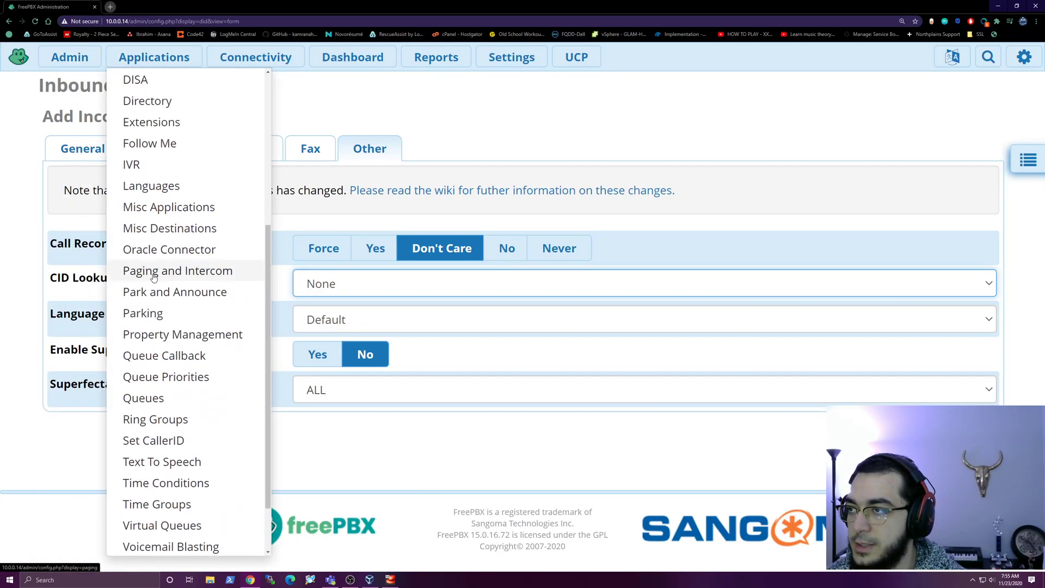
left_click(133, 174)
Go to Admin > System Recordings.
mouse_move(70, 57)
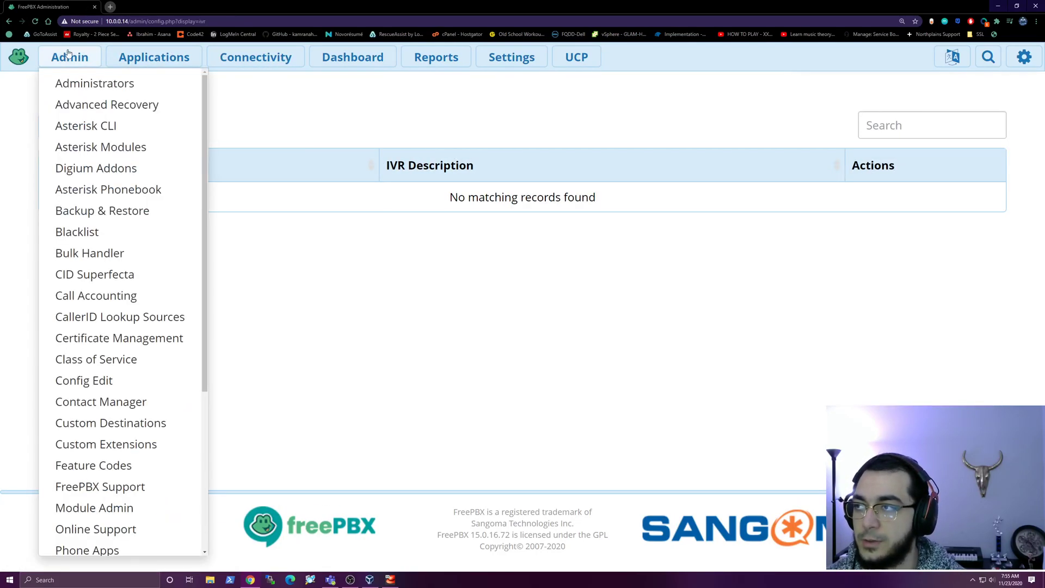
scroll(124, 422, "down", 3)
scroll(125, 422, "down", 2)
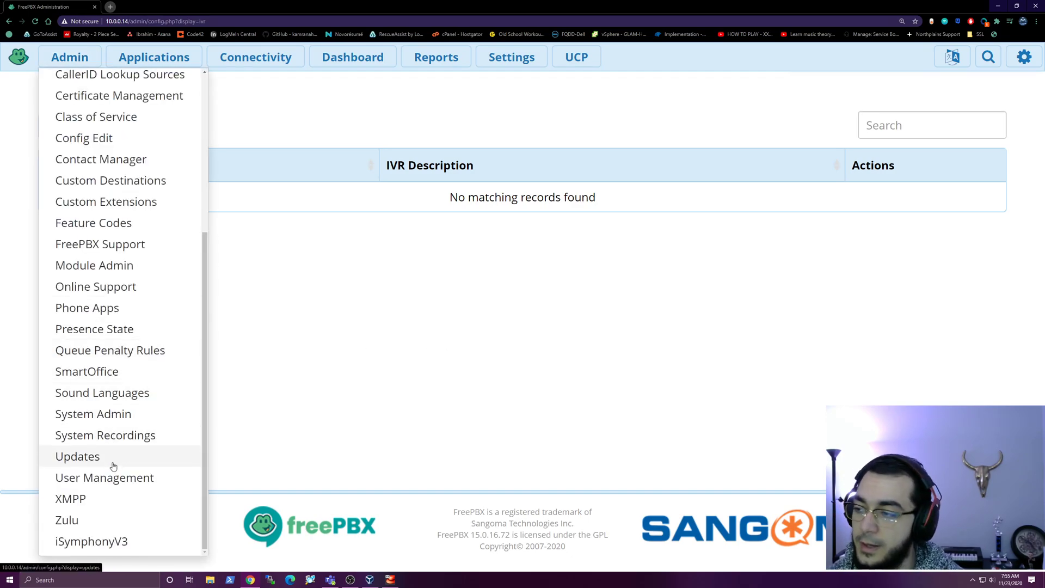
left_click(112, 440)
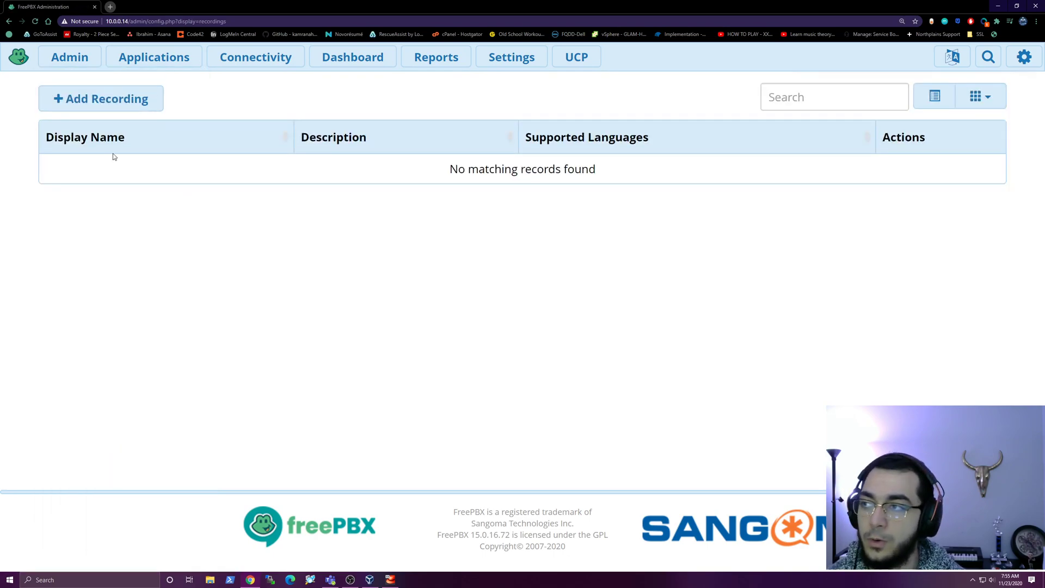
Open a blank Add Recording form and pick the Record Over Extension field.
left_click(101, 99)
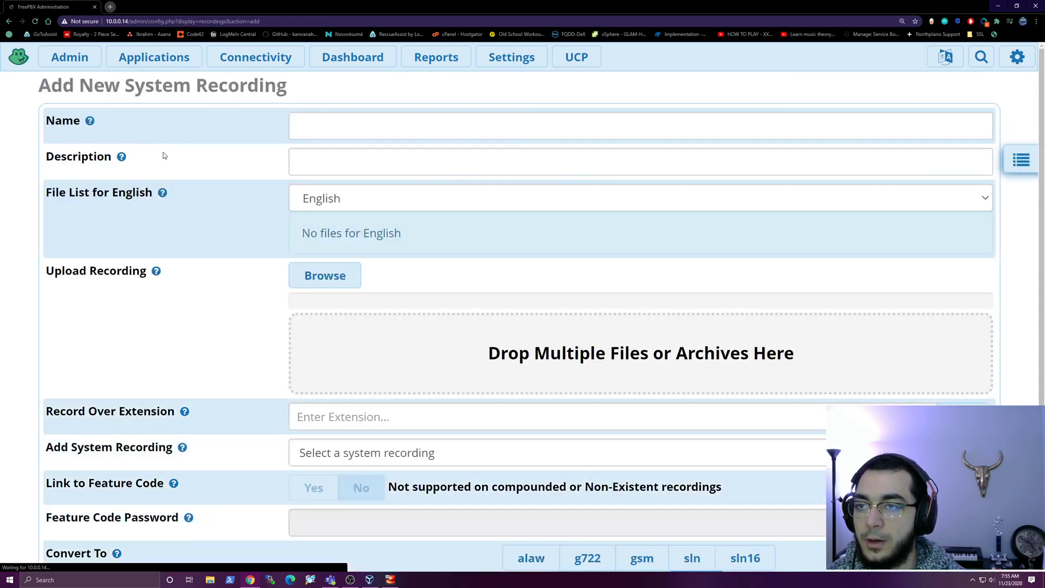
scroll(184, 269, "down", 3)
scroll(184, 268, "up", 2)
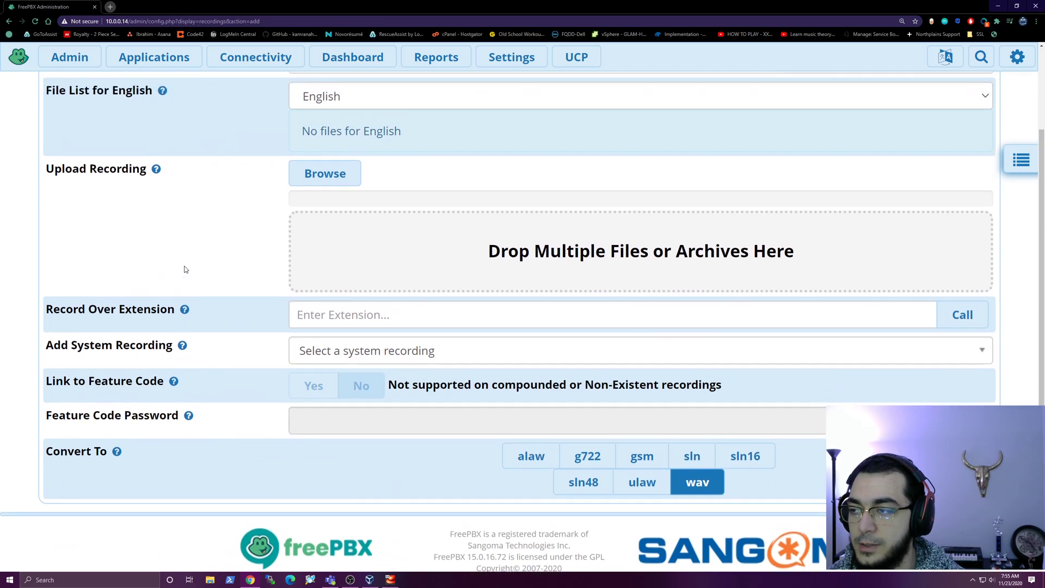
left_click(372, 380)
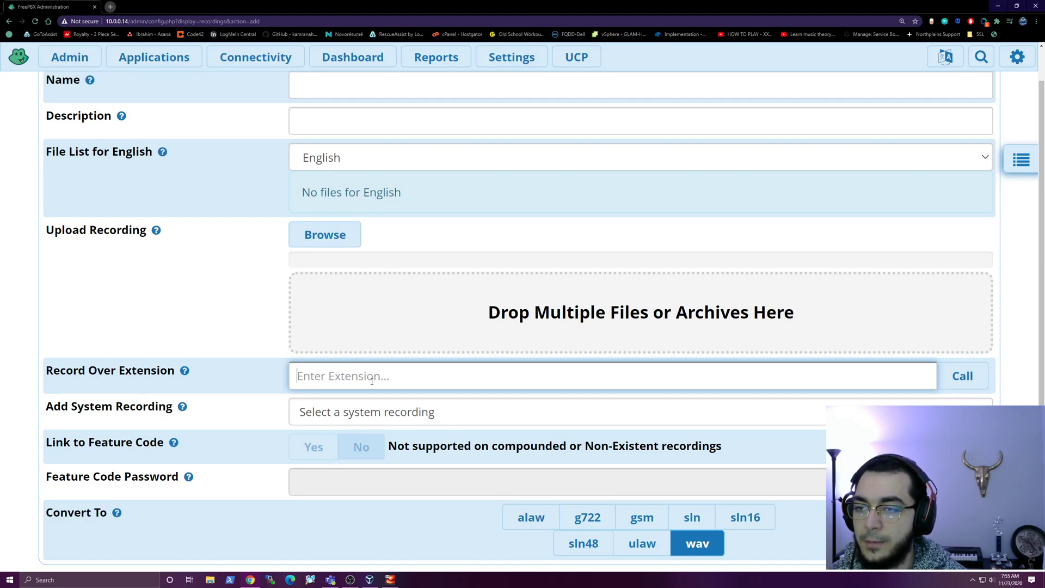
scroll(376, 392, "down", 2)
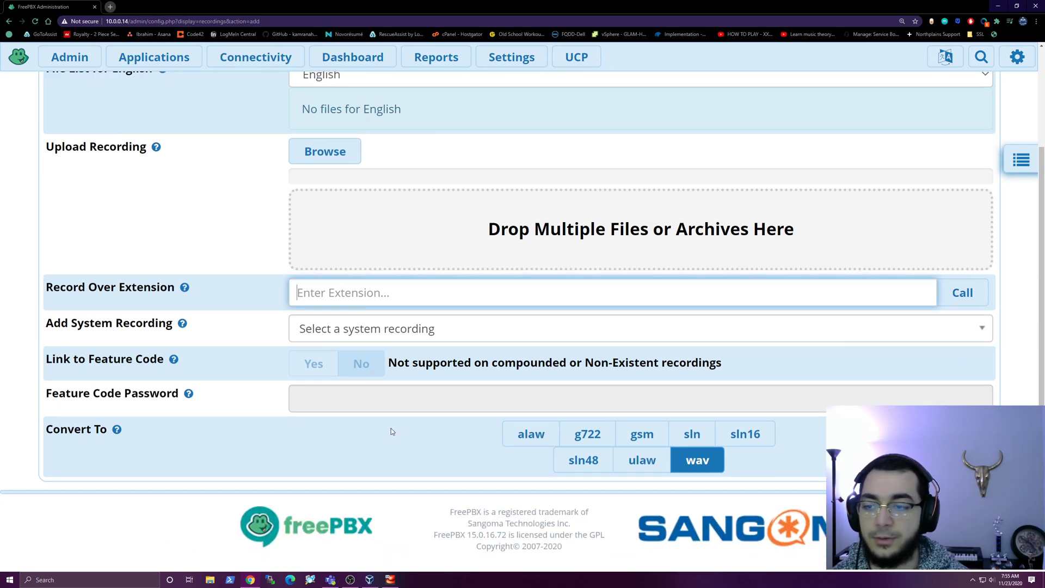
scroll(391, 428, "up", 3)
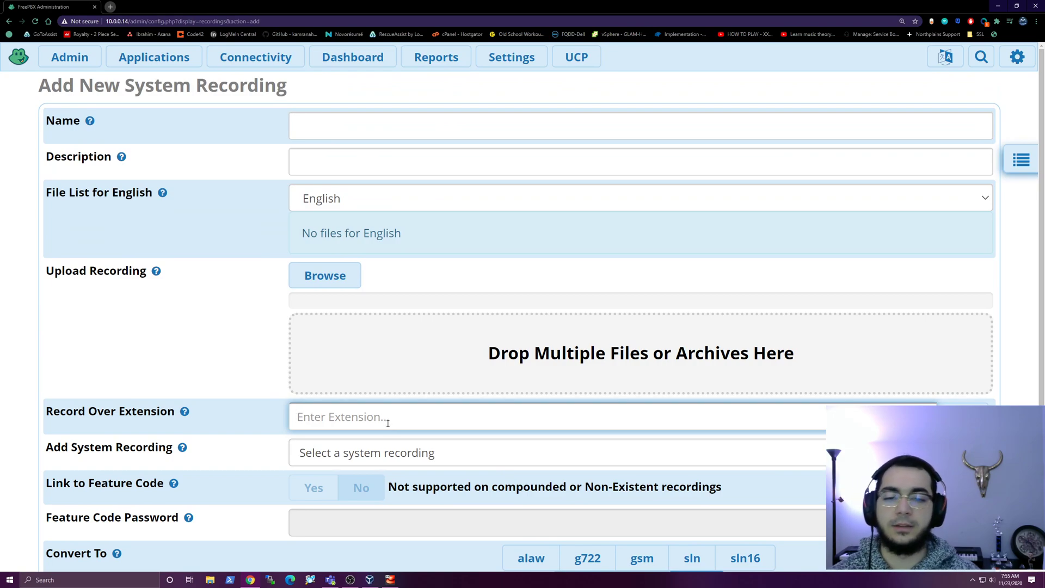
scroll(387, 423, "down", 3)
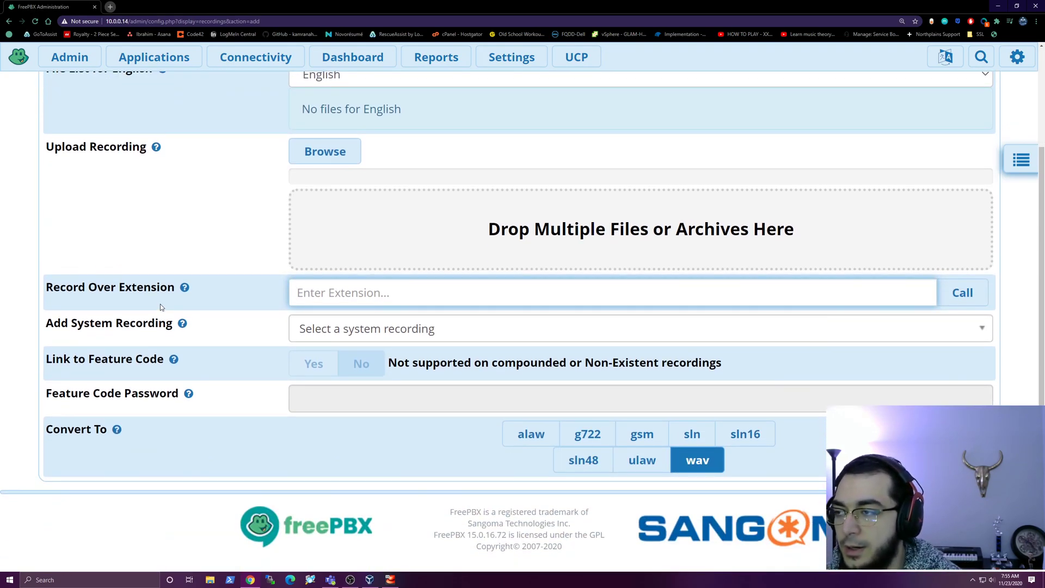
scroll(399, 287, "up", 1)
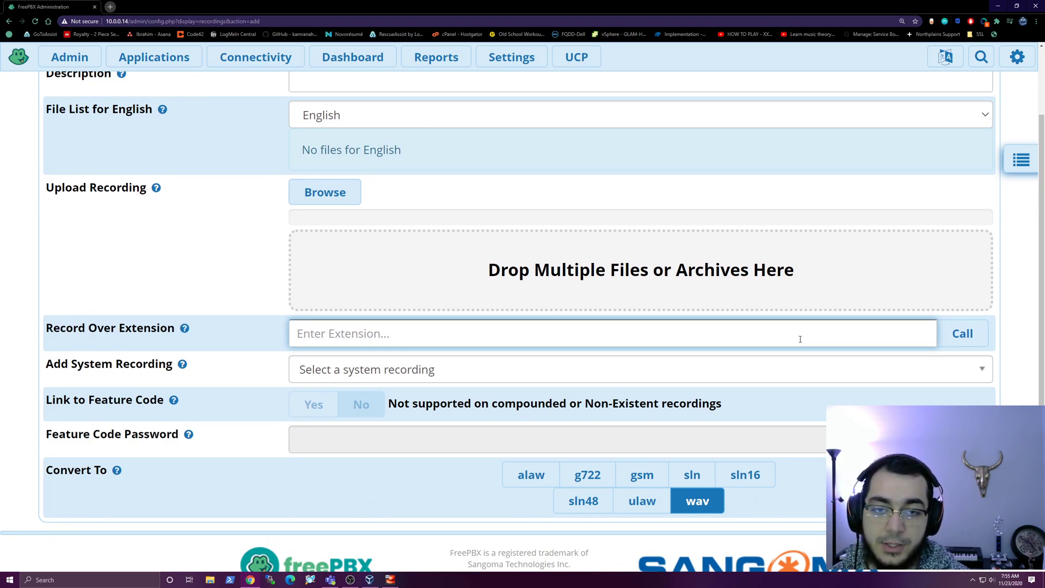
Try the Call button to record over an extension, then scroll the form.
left_click(950, 342)
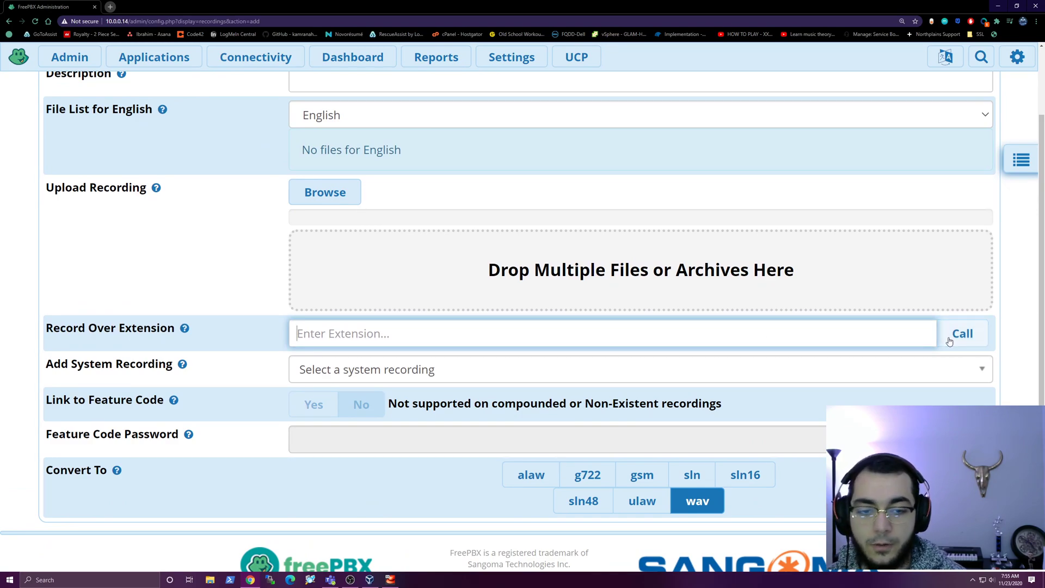
scroll(947, 339, "up", 2)
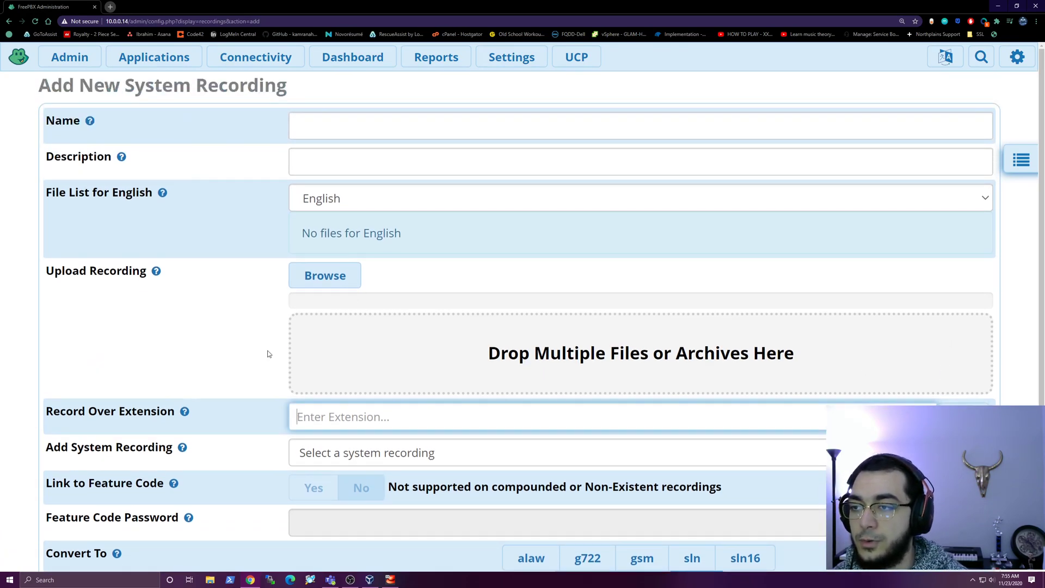
scroll(262, 336, "down", 3)
scroll(228, 321, "up", 3)
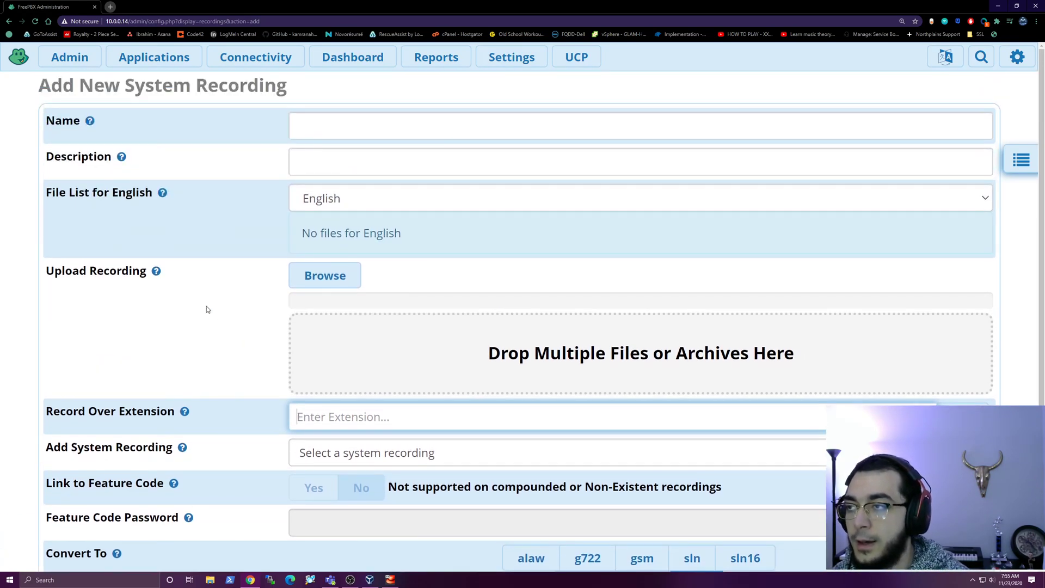
scroll(409, 229, "down", 3)
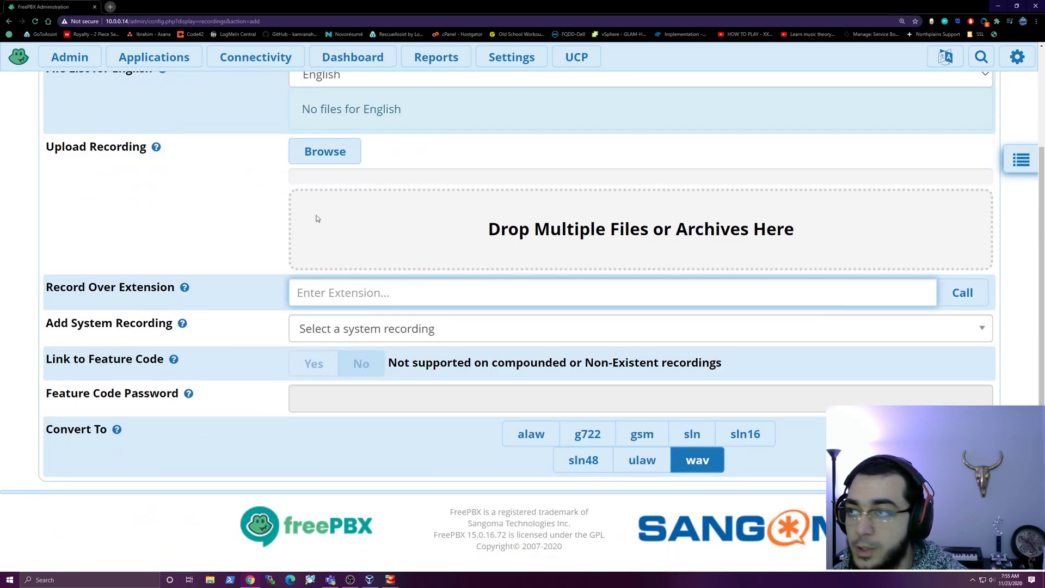
Go to the IVR page and start a new IVR.
mouse_move(73, 63)
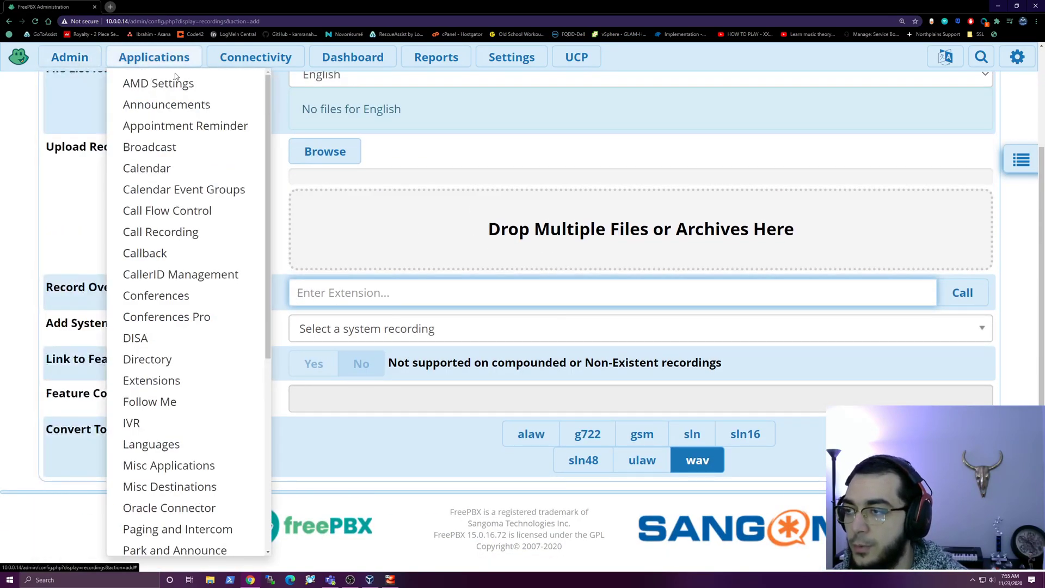
left_click(160, 425)
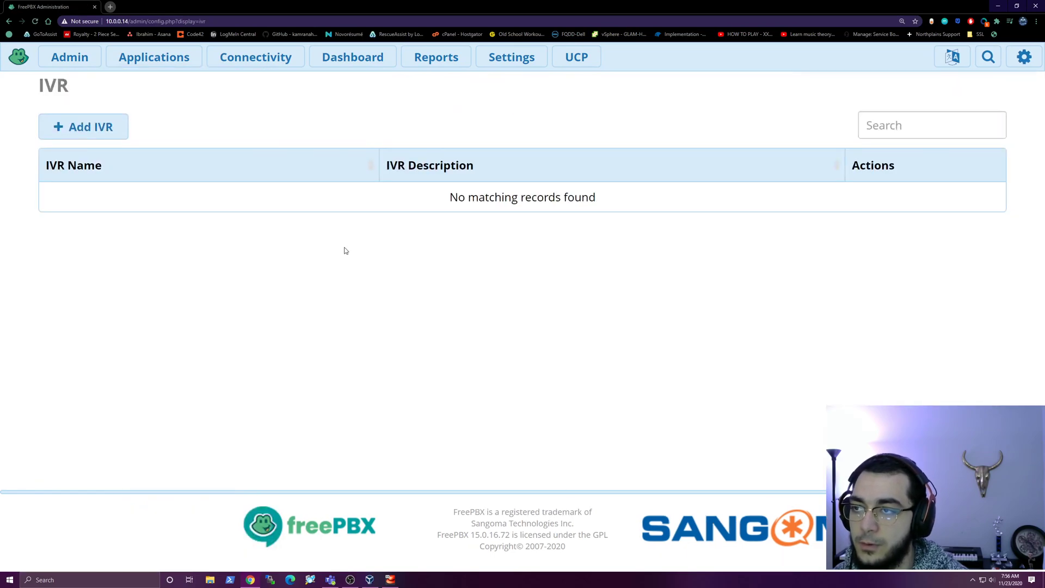
left_click(91, 134)
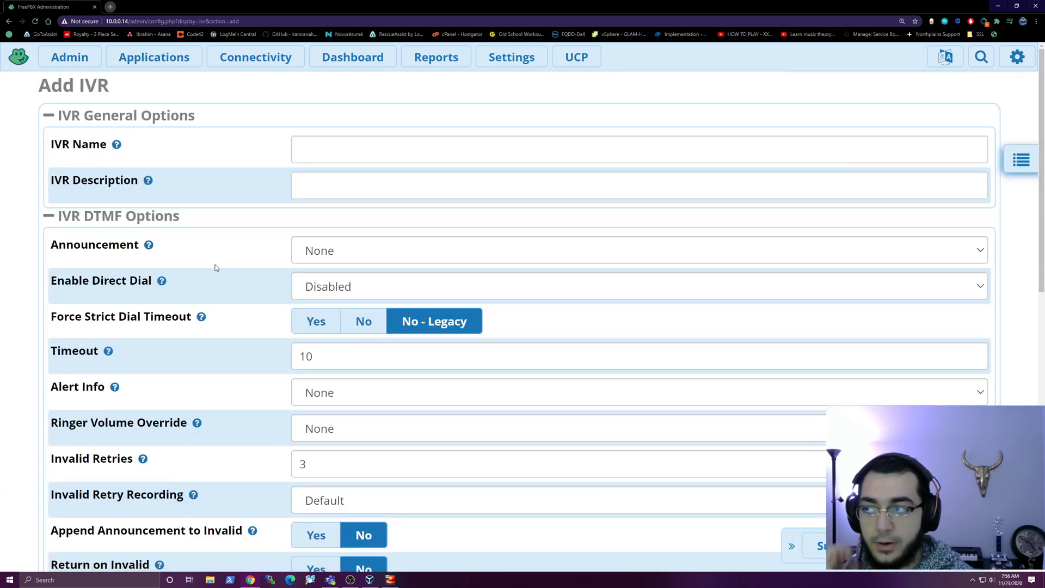
scroll(215, 274, "down", 10)
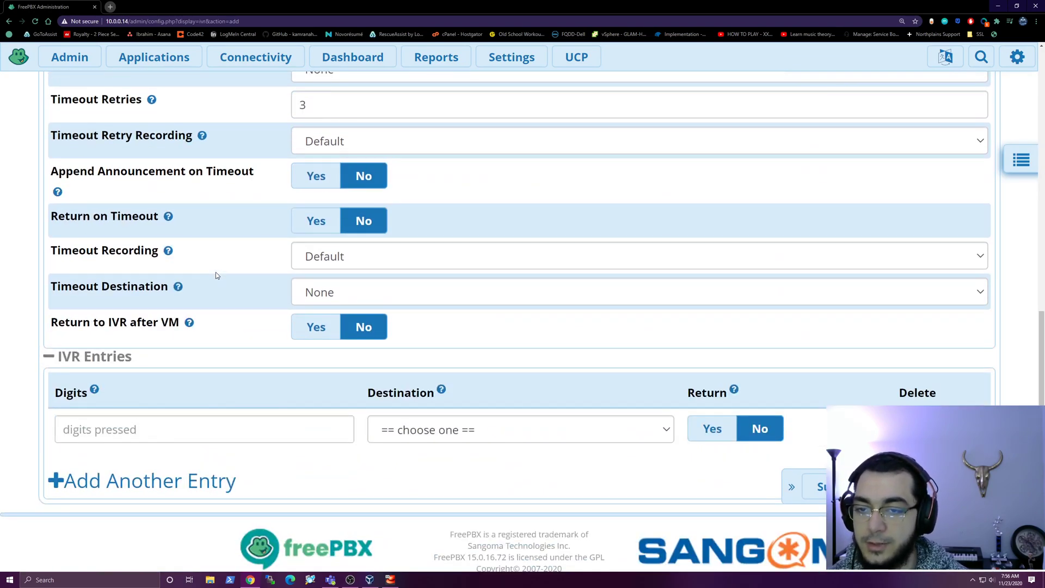
scroll(216, 272, "up", 10)
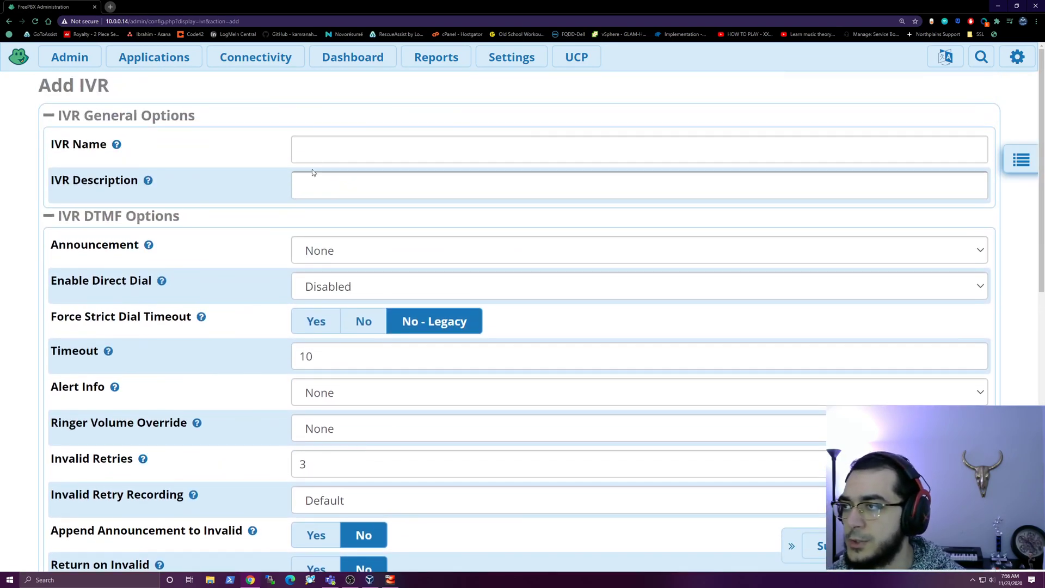
Name the IVR 'default' and view the Force Strict Dial Timeout help.
left_click(315, 151)
type("default")
scroll(228, 242, "down", 2)
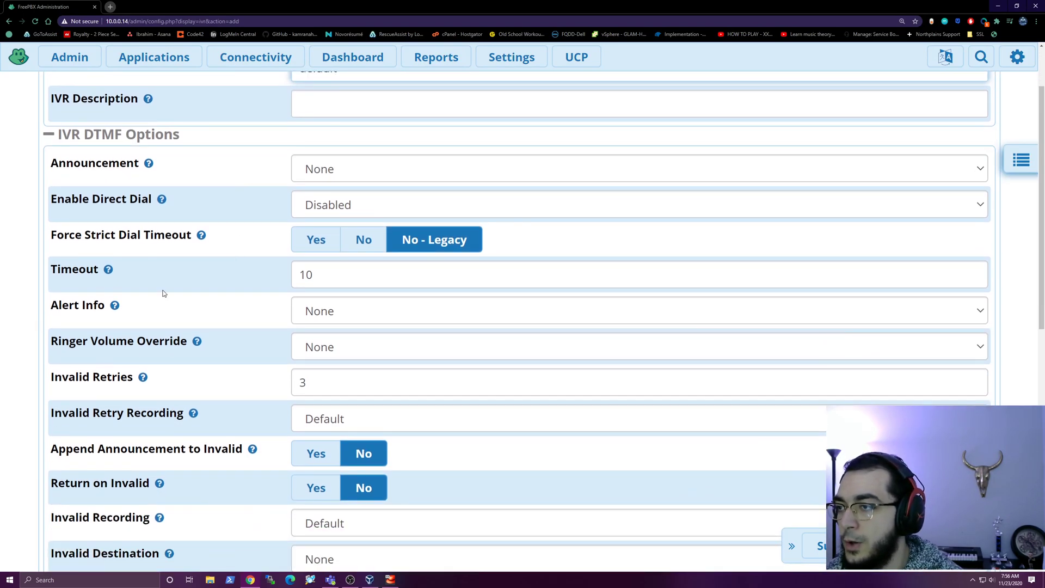
mouse_move(202, 238)
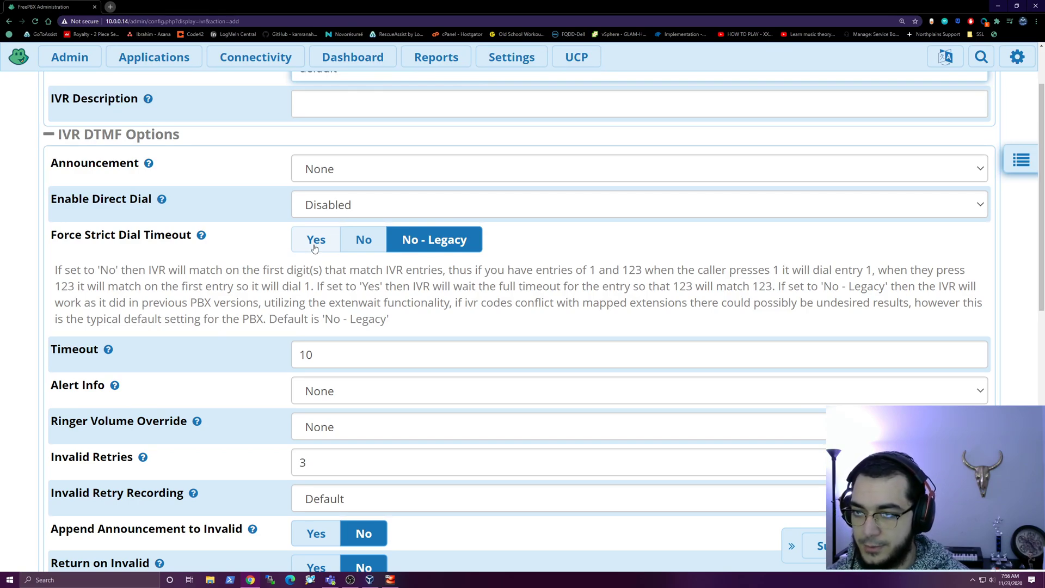
Set Force Strict Dial Timeout to Yes and change the Timeout from 10 to 3.
left_click(315, 249)
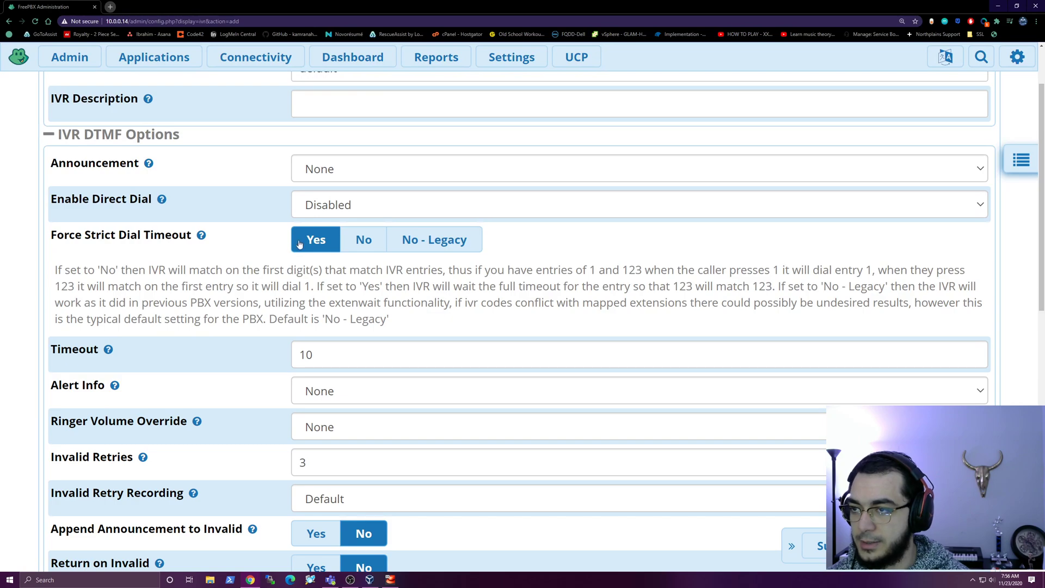
left_click(329, 349)
double_click(74, 269)
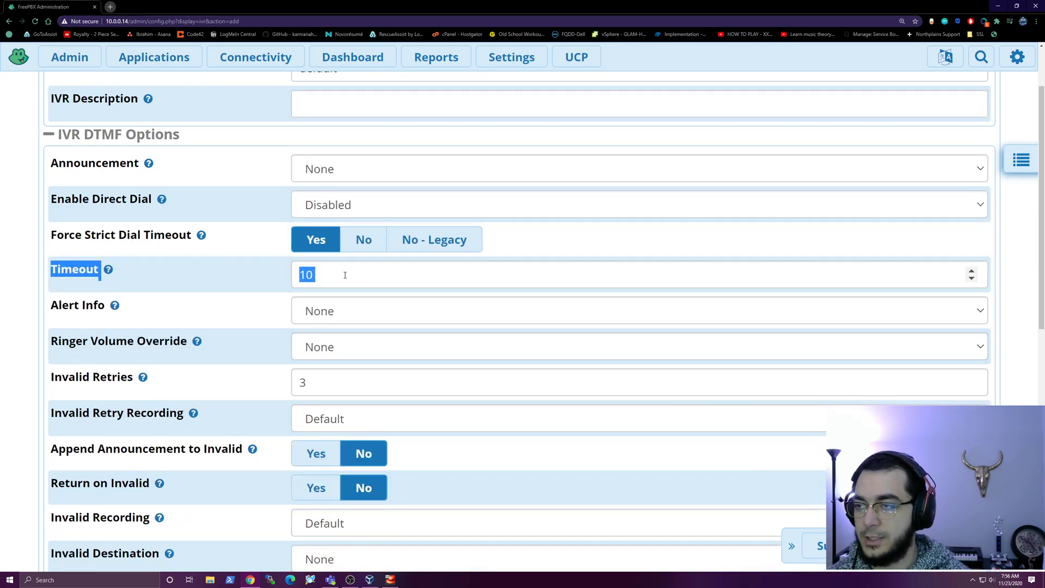
left_click_drag(322, 276, 289, 280)
type("3")
left_click(263, 283)
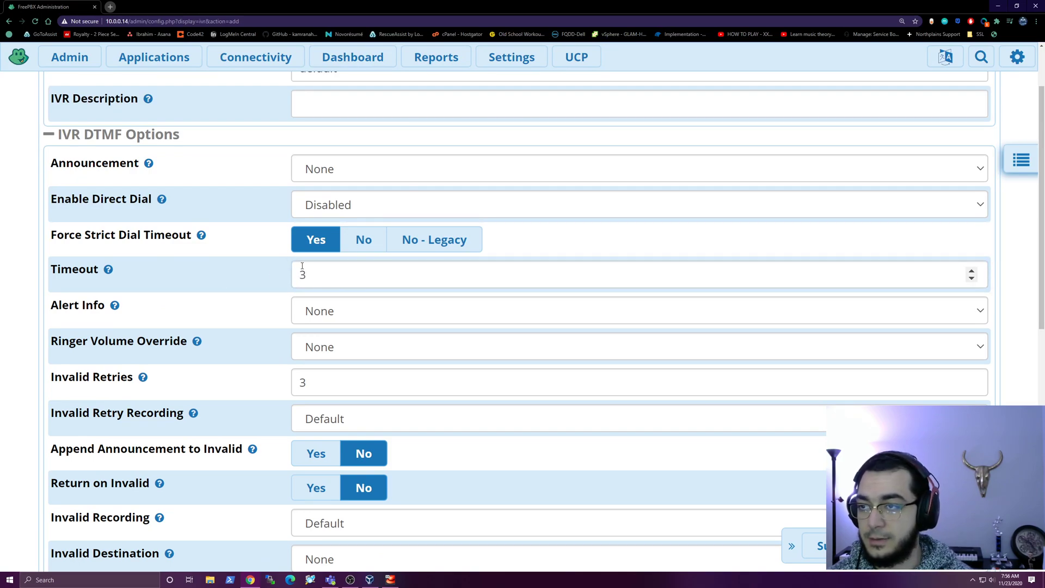
left_click(201, 235)
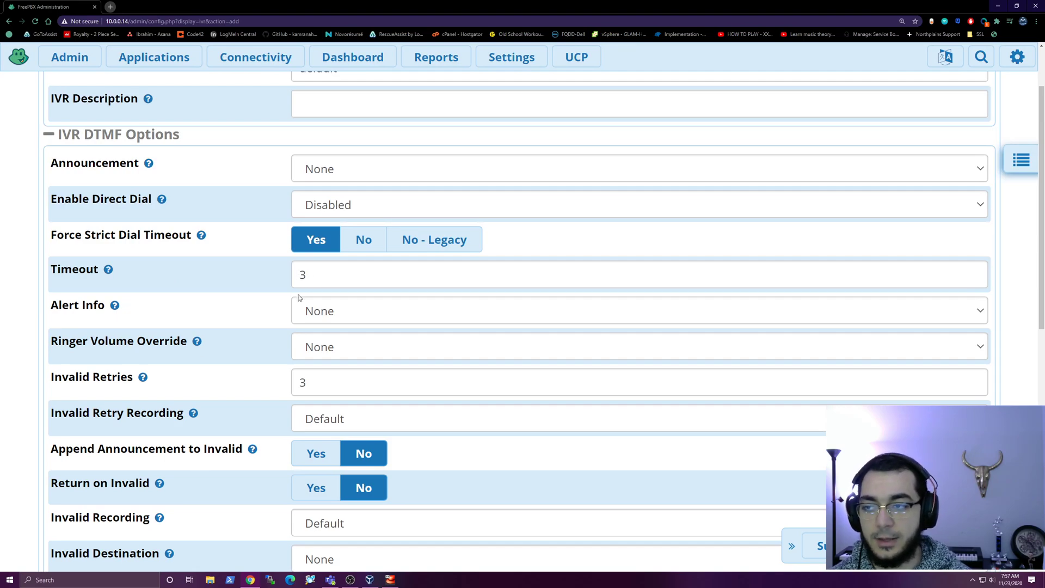
Enter digit 1 for the first IVR entry and open its Destination list.
scroll(250, 345, "down", 9)
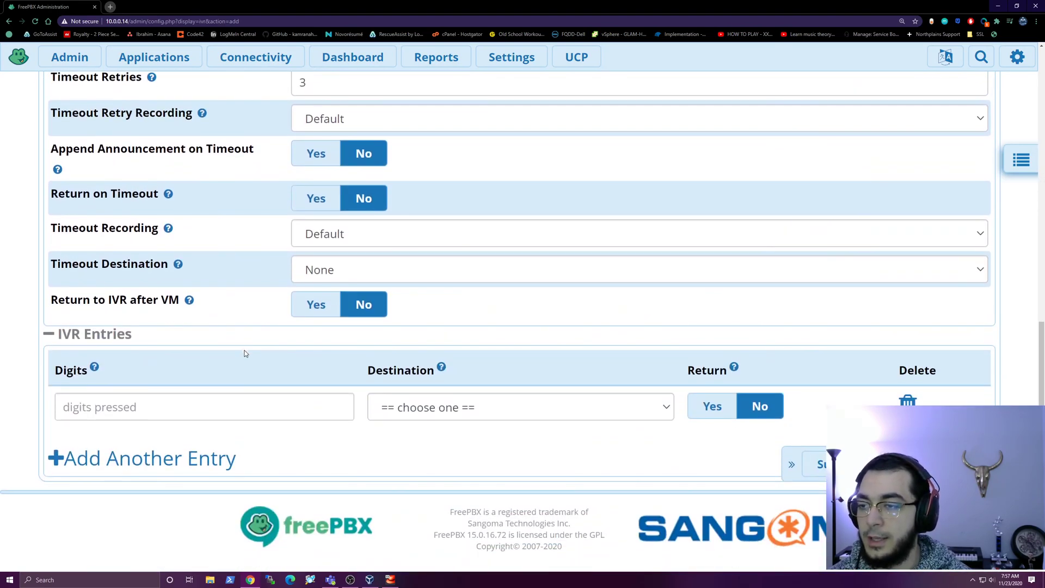
scroll(86, 393, "up", 4)
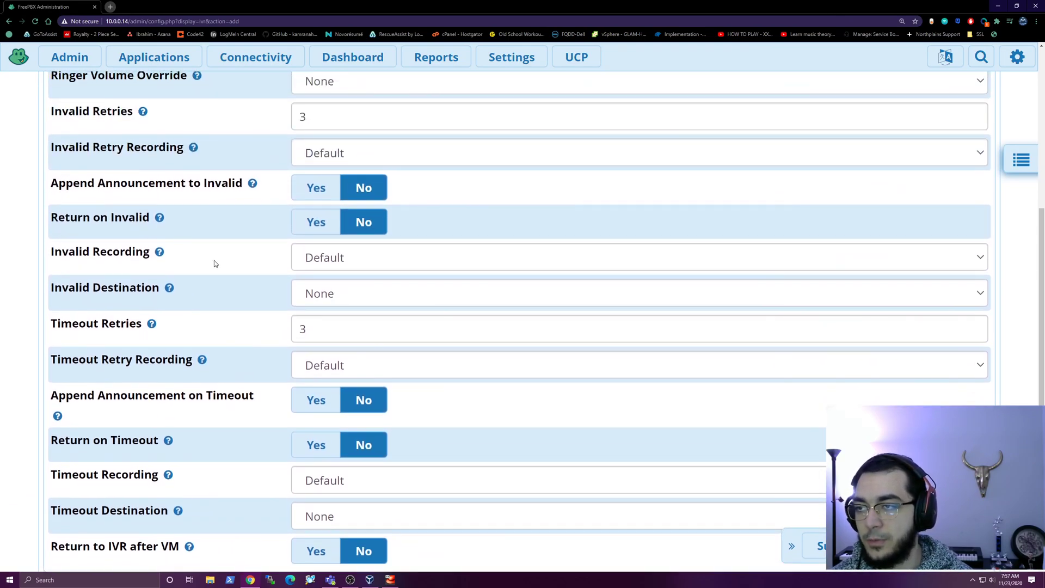
scroll(214, 263, "up", 2)
scroll(248, 286, "down", 2)
scroll(249, 292, "down", 2)
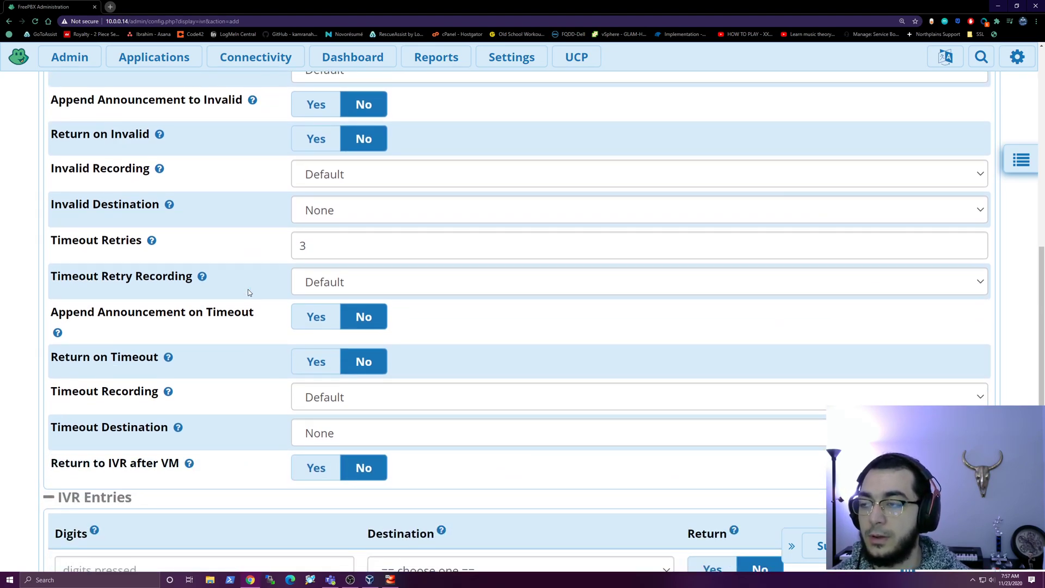
scroll(249, 292, "down", 1)
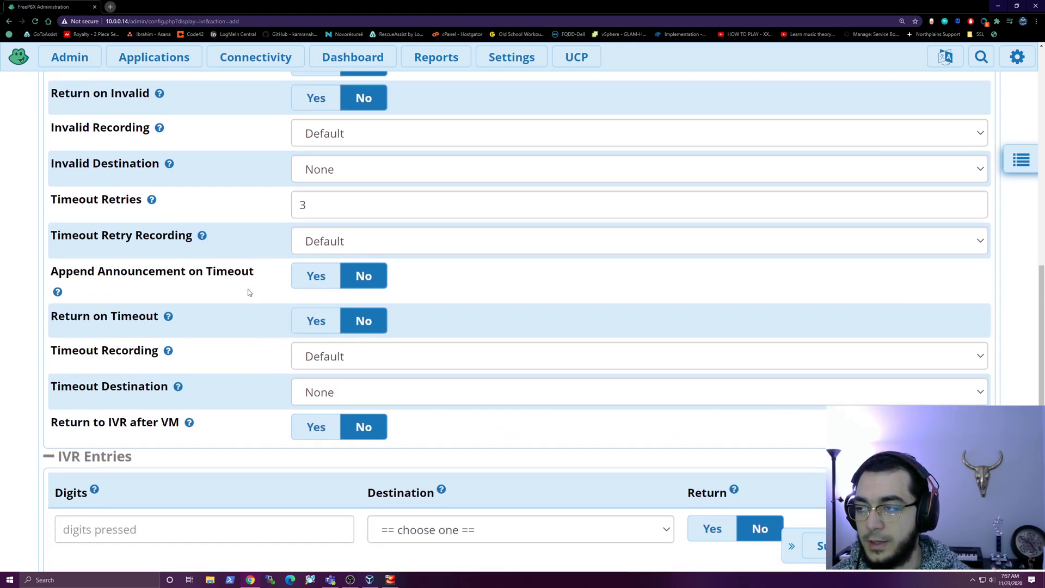
scroll(248, 293, "down", 3)
left_click(134, 401)
type("1")
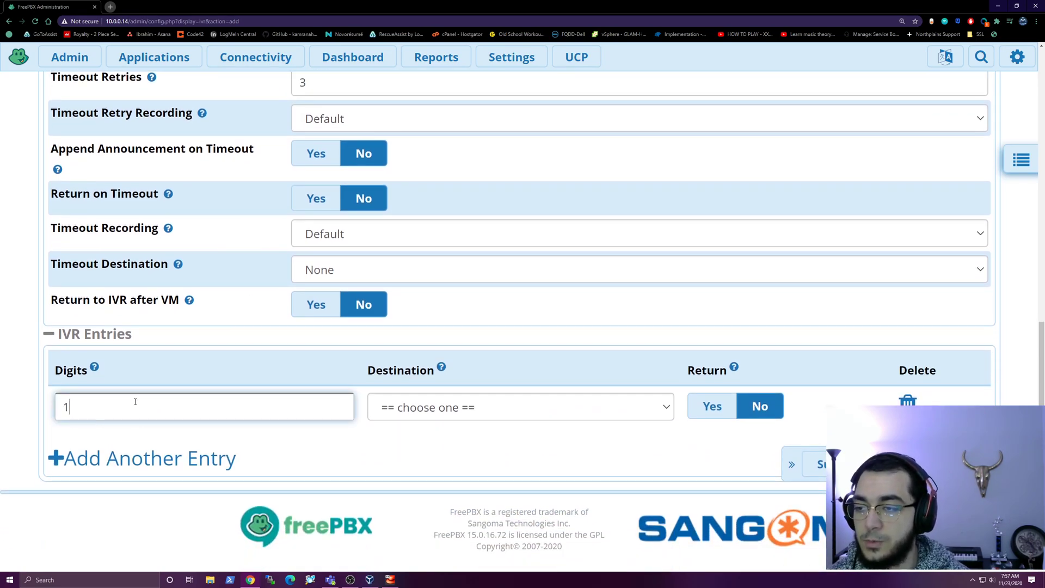
left_click(17, 420)
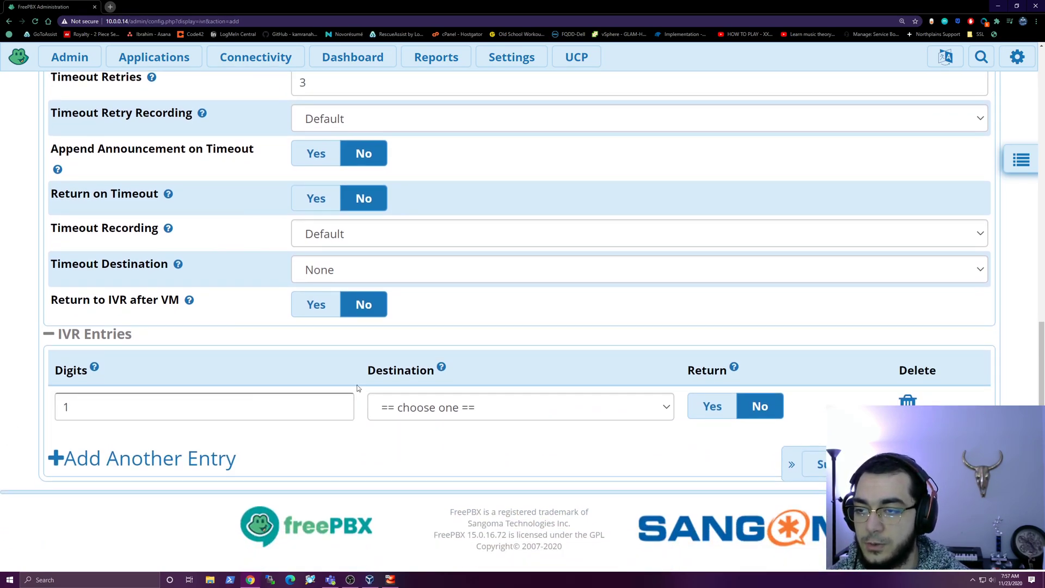
left_click(416, 408)
scroll(456, 365, "down", 1)
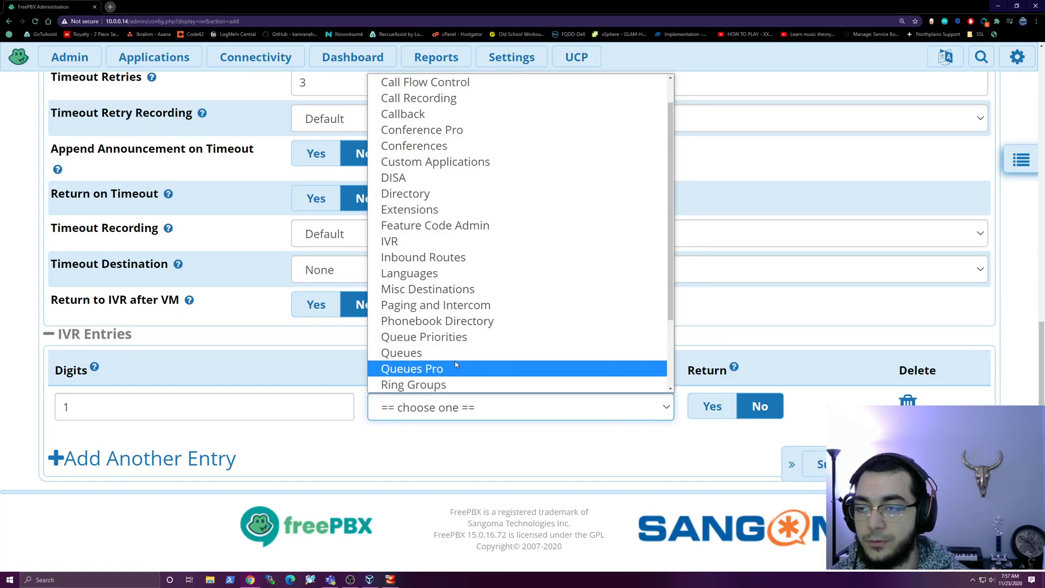
Choose a new Ring Group destination, enter 'default ring group', and browse users for the extension list.
left_click(443, 383)
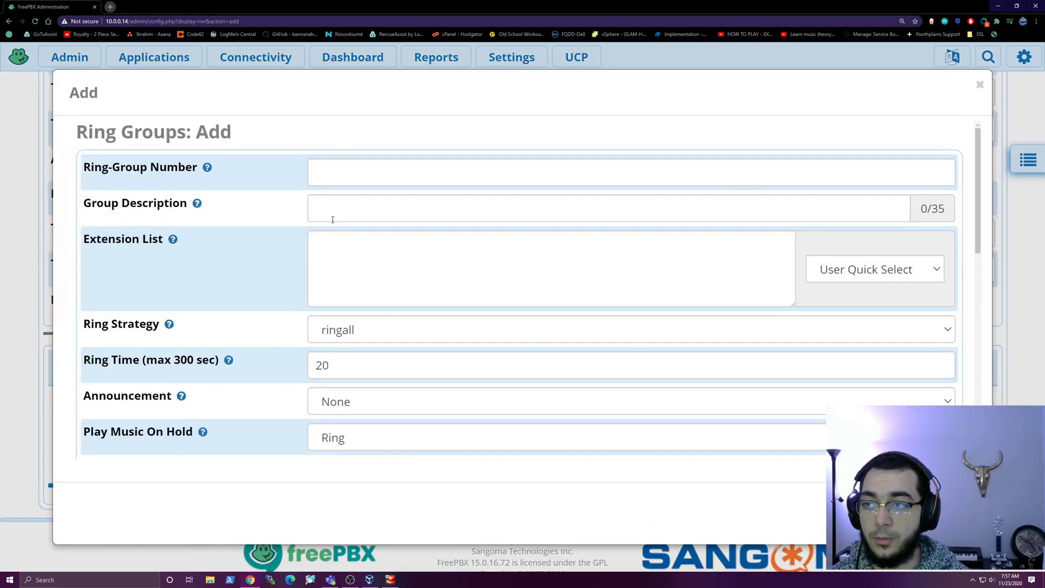
left_click(367, 174)
type("default r")
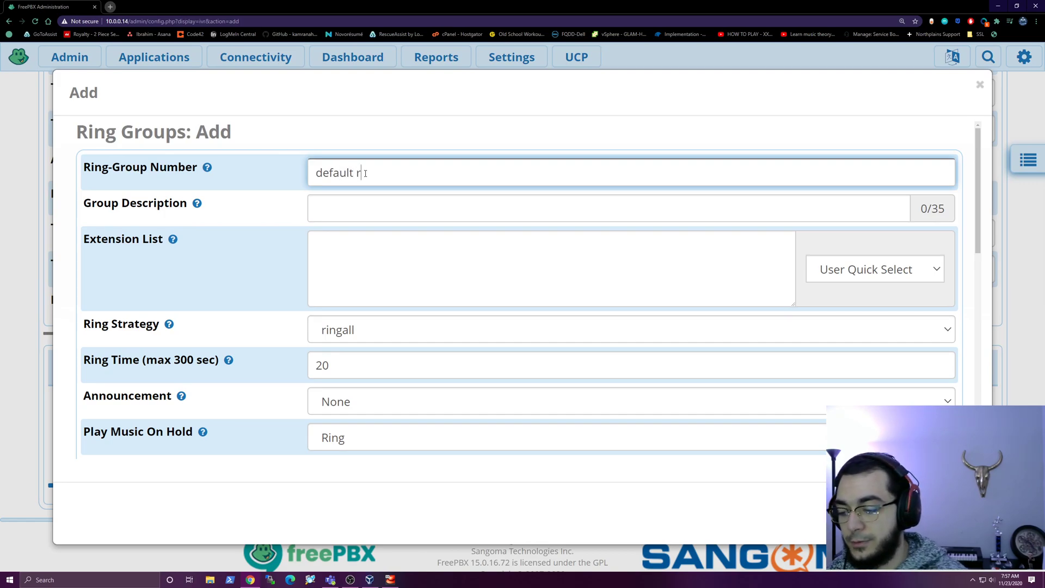
type("ing group")
left_click_drag(248, 140, 88, 134)
left_click(426, 235)
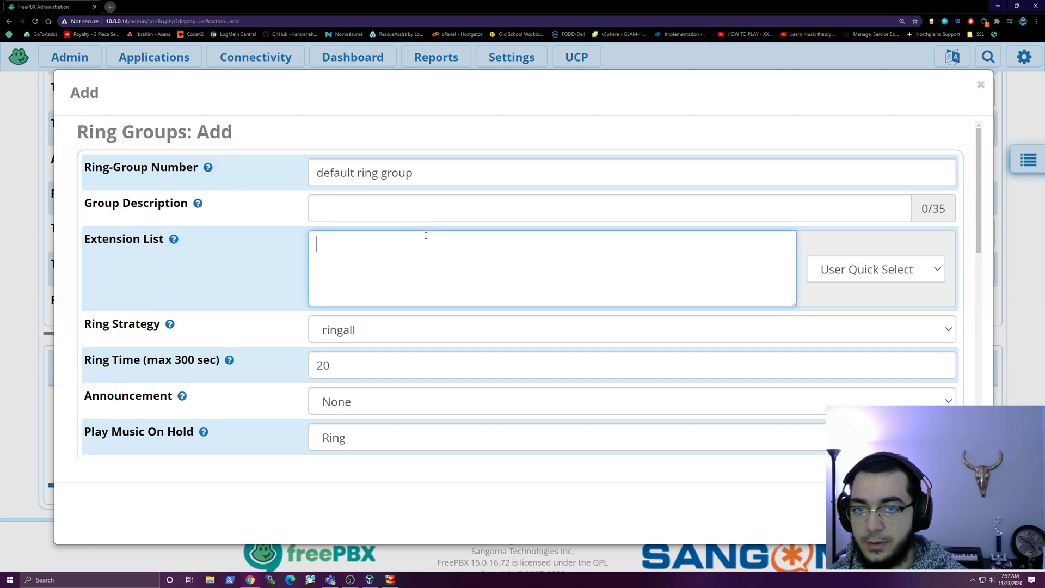
left_click(877, 269)
left_click(883, 266)
left_click(920, 273)
left_click(879, 291)
left_click(482, 277)
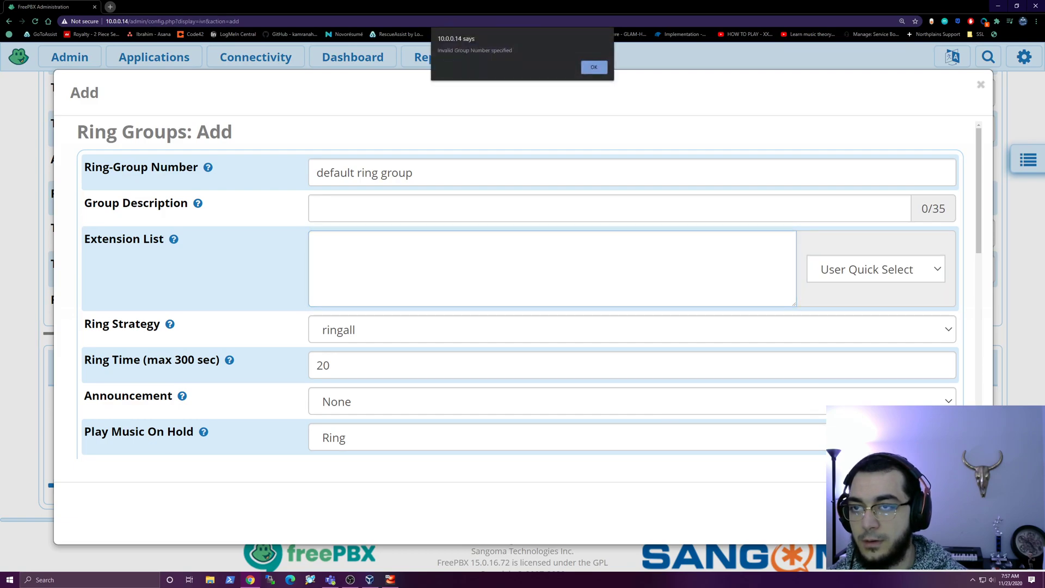
left_click(599, 69)
Move 'default ring group' into the description, set number 250, and attempt saving.
key("ctrl+shift+Left")
key("ctrl+shift+Left")
key("ctrl+shift+Left")
key("ctrl+c")
key("Tab")
key("ctrl+v")
key("shift+Tab")
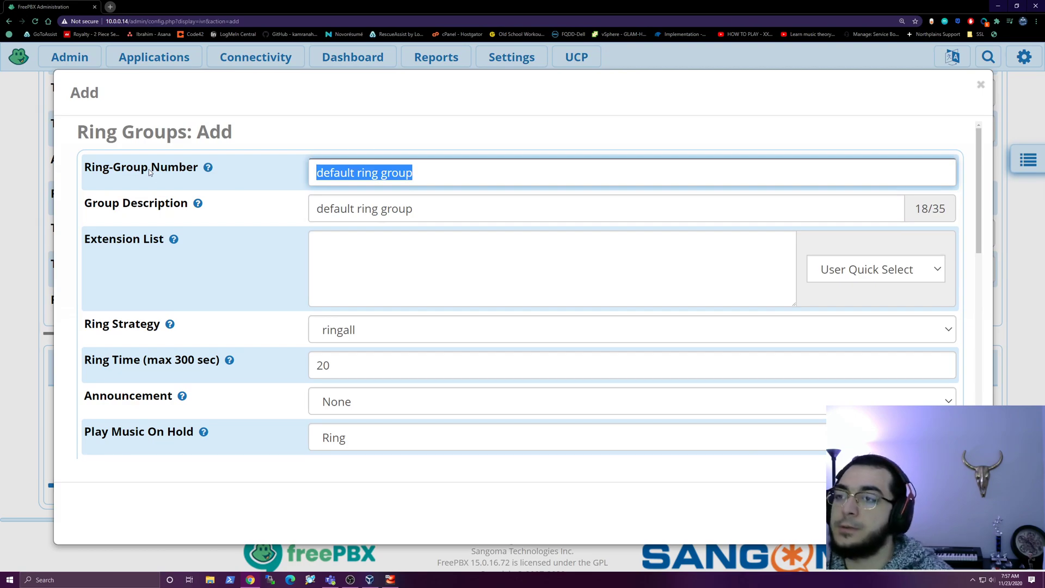
type("250")
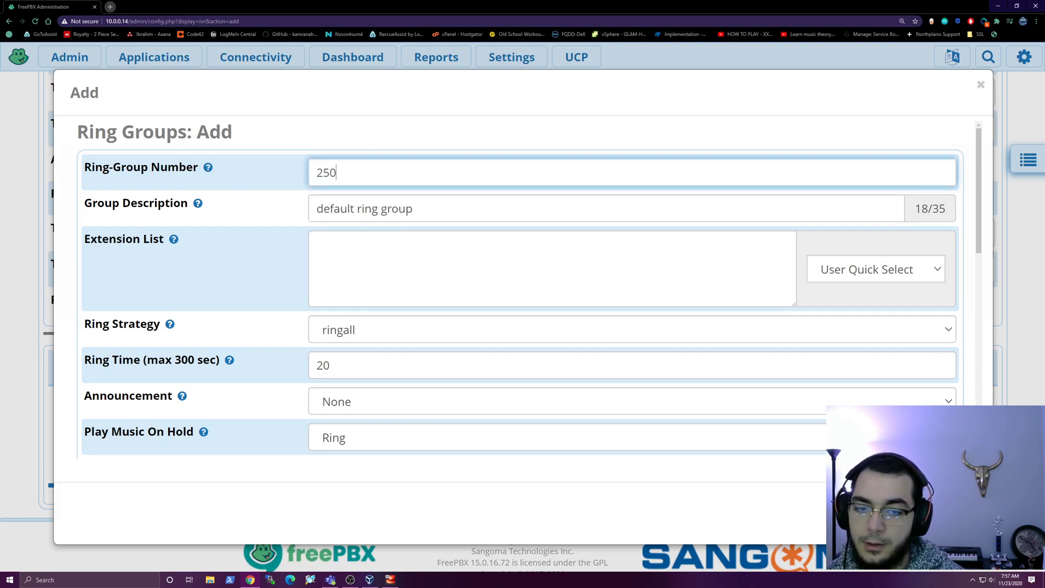
key("Return")
left_click(599, 69)
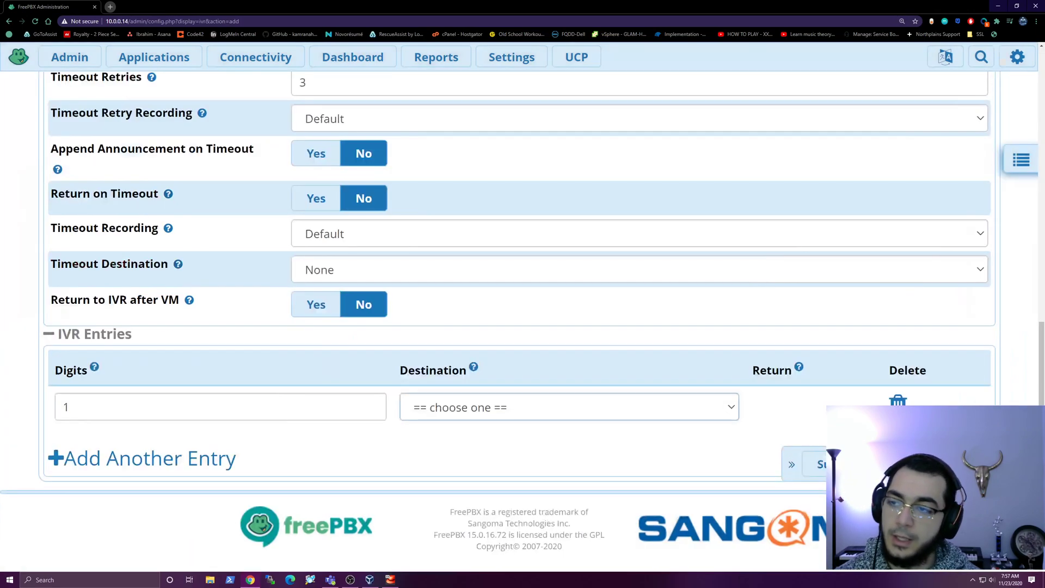
Delete the URL dropped into Digits, keeping digit 1, and open the Admin menu.
left_click(155, 57)
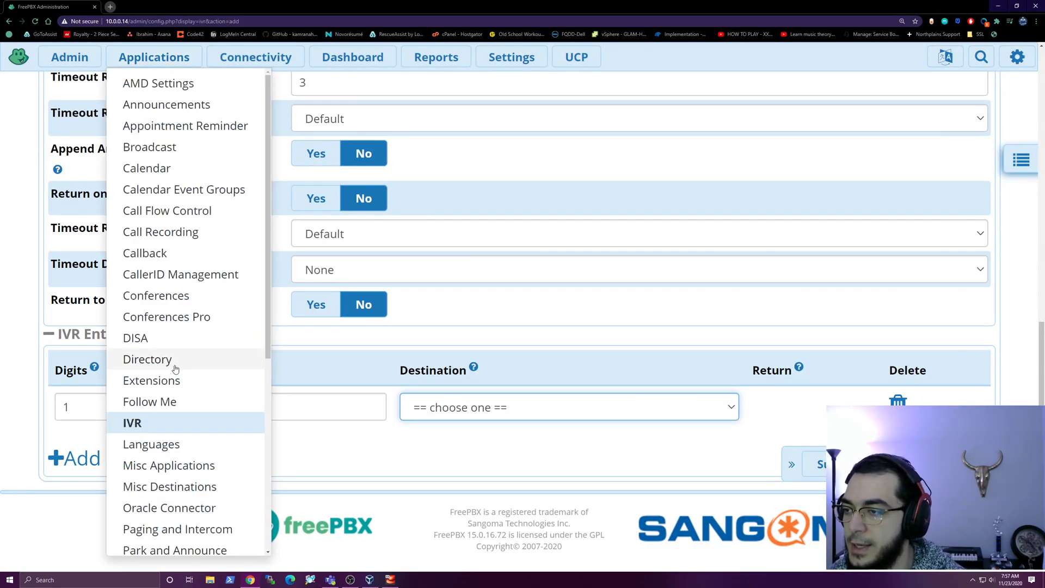
left_click_drag(164, 388, 68, 407)
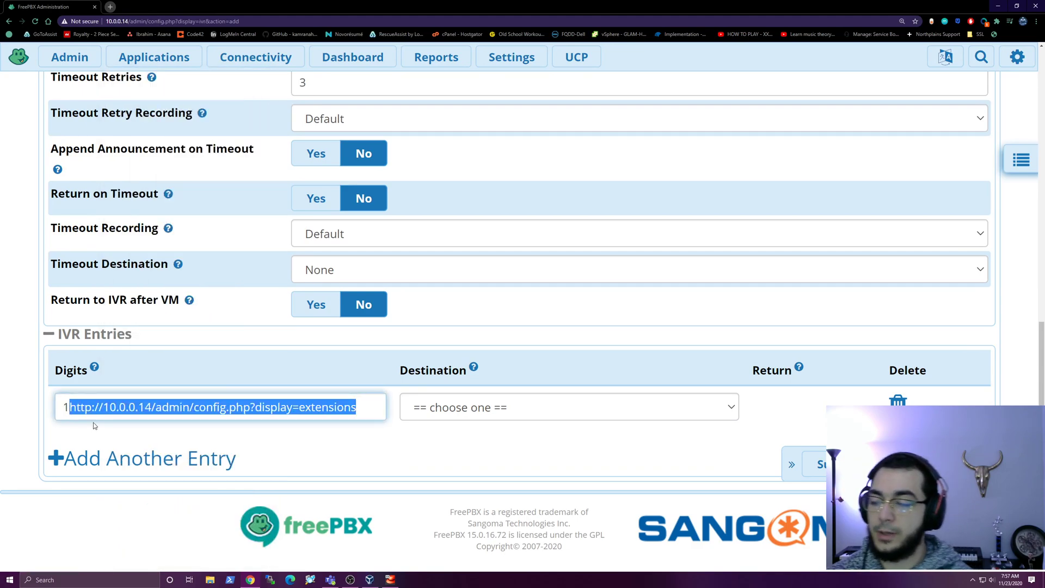
key("BackSpace")
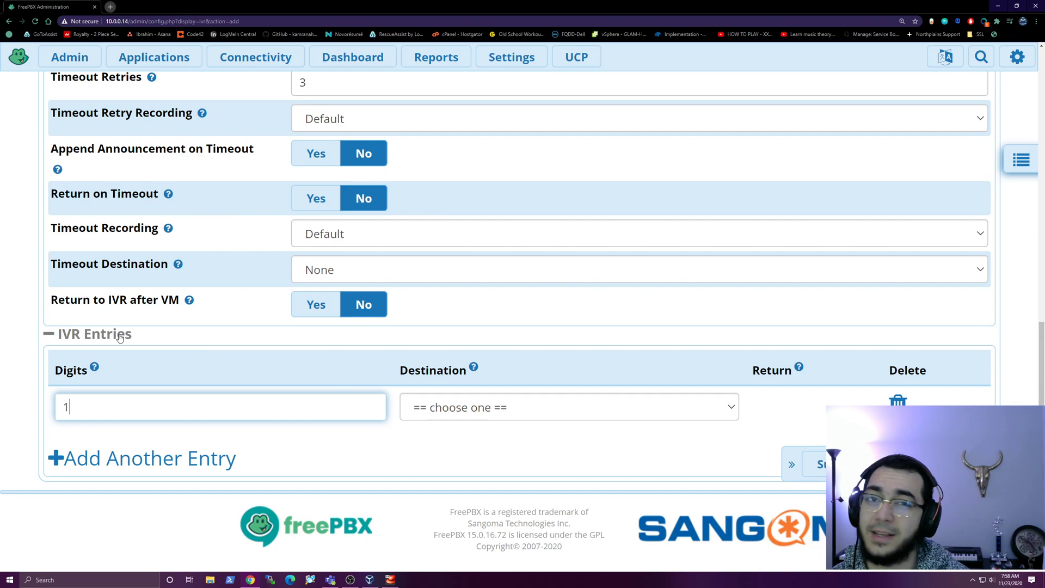
left_click(70, 64)
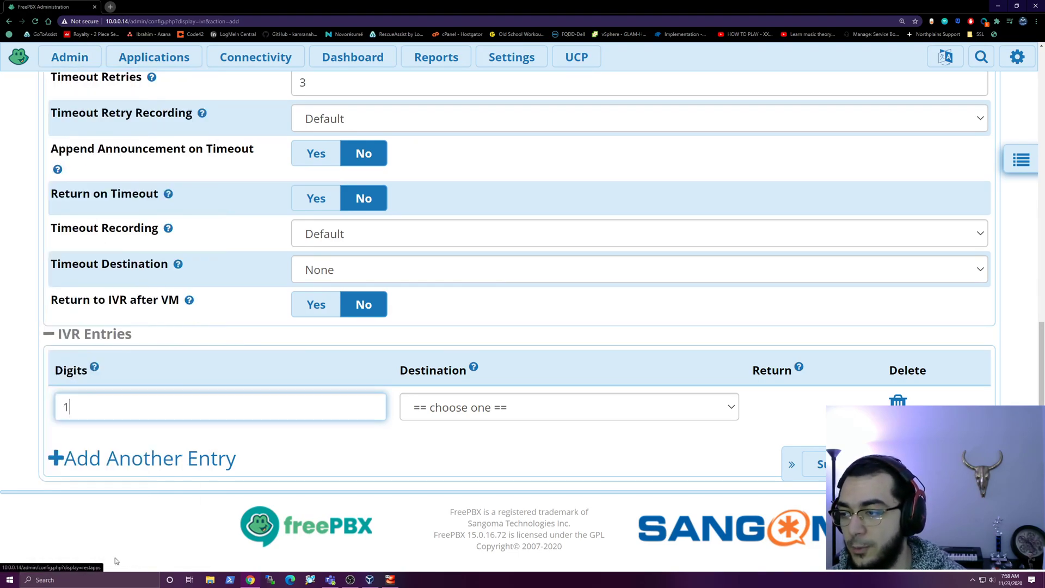
left_click(70, 57)
Export Extensions from Admin > Bulk Handler and open extensions (5).csv in Excel.
scroll(129, 272, "down", 1)
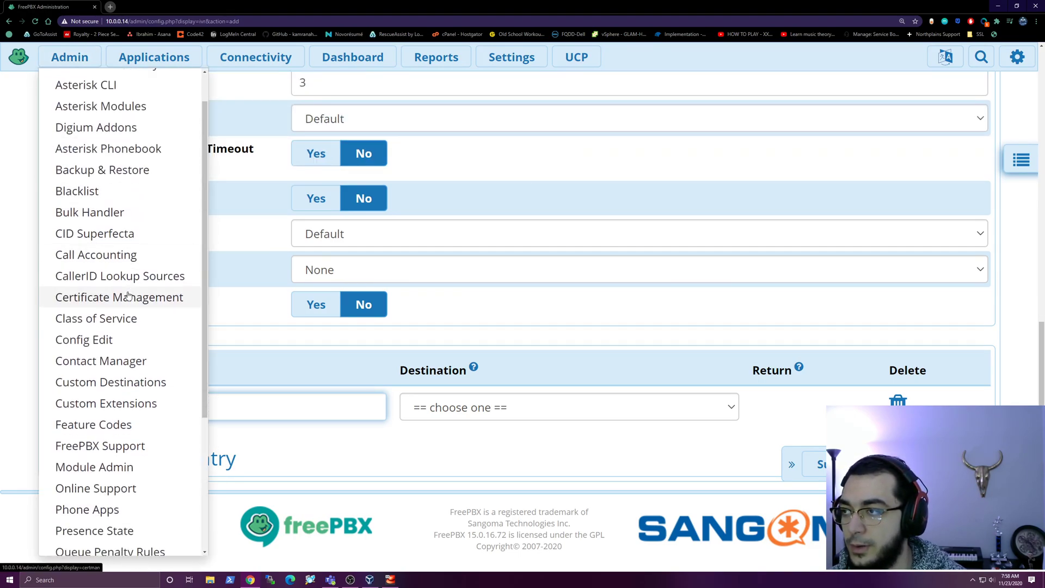
scroll(129, 295, "up", 1)
left_click(113, 255)
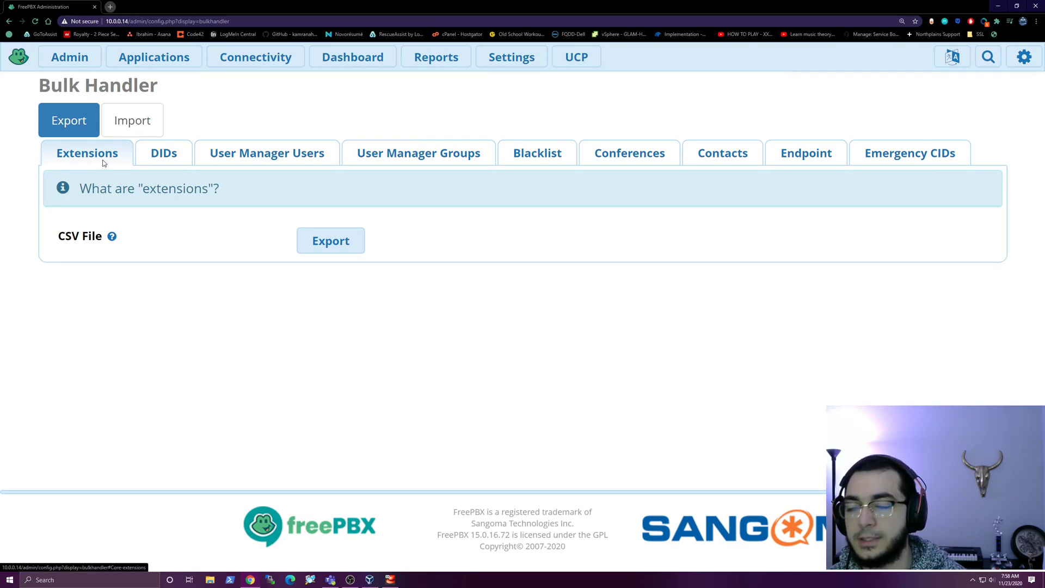
left_click(299, 246)
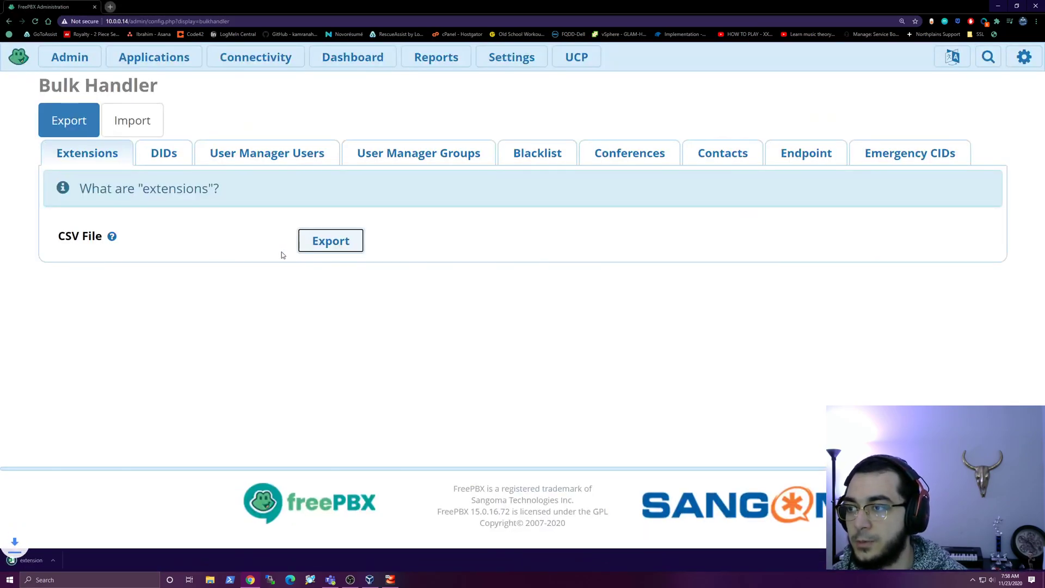
left_click(41, 560)
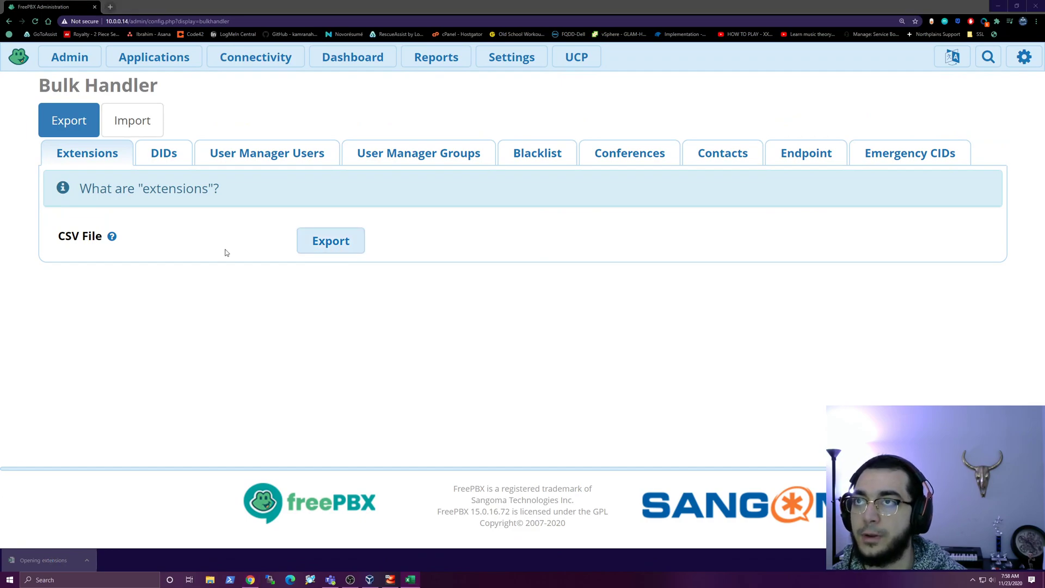
left_click_drag(646, 4, 509, 0)
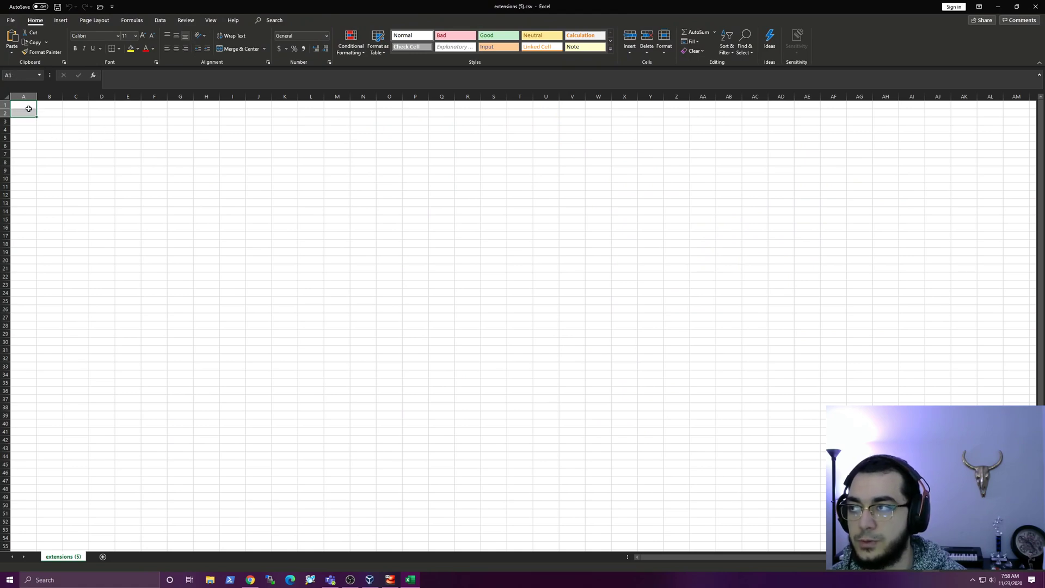
Check that extensions (5).csv holds no data, then close the Excel window.
left_click(48, 105)
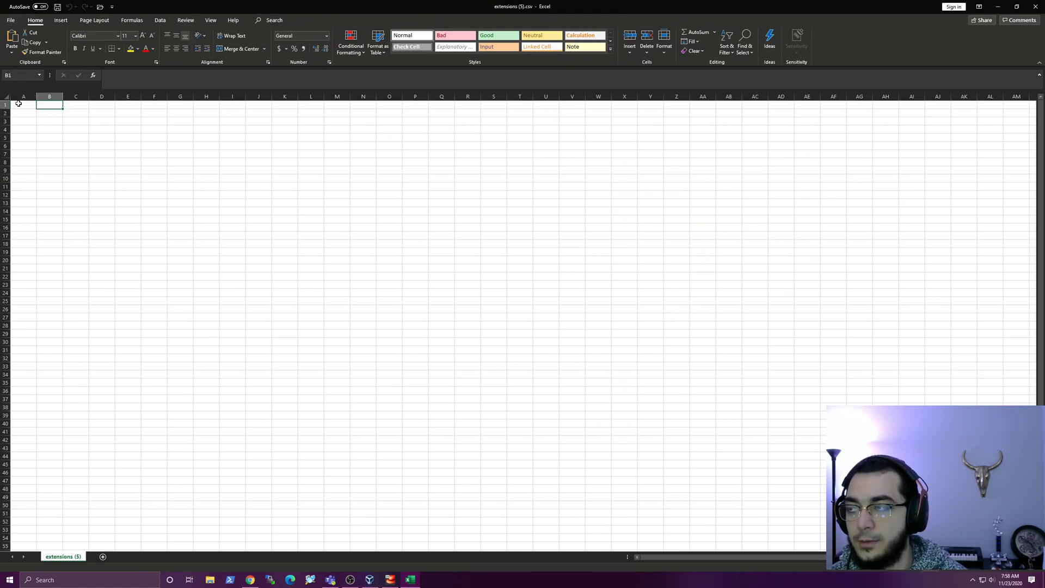
left_click_drag(24, 115, 24, 375)
double_click(422, 7)
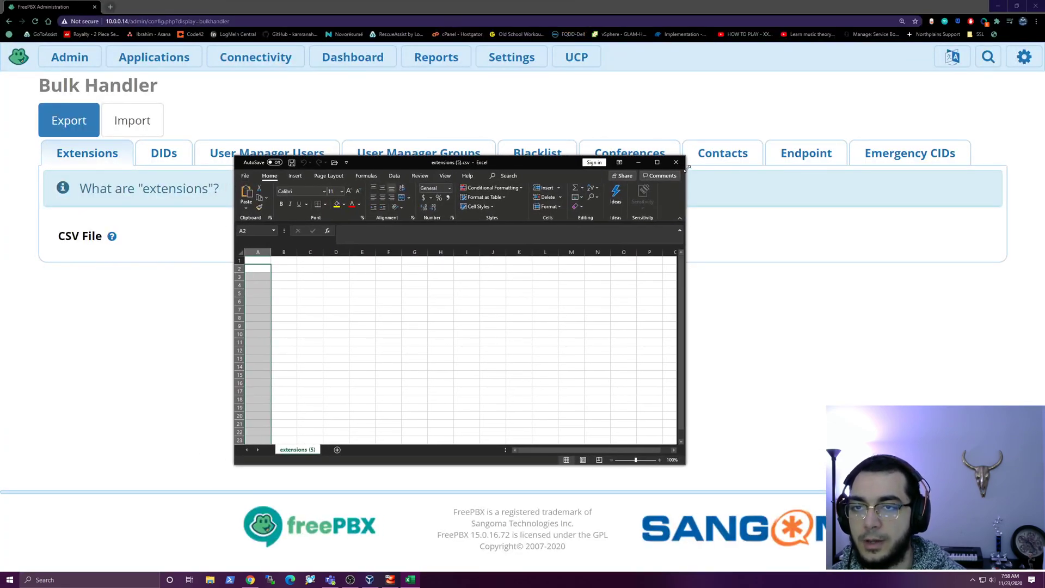
left_click(675, 165)
Switch the Bulk Handler to extension import and highlight the required extension and name headers.
left_click(118, 122)
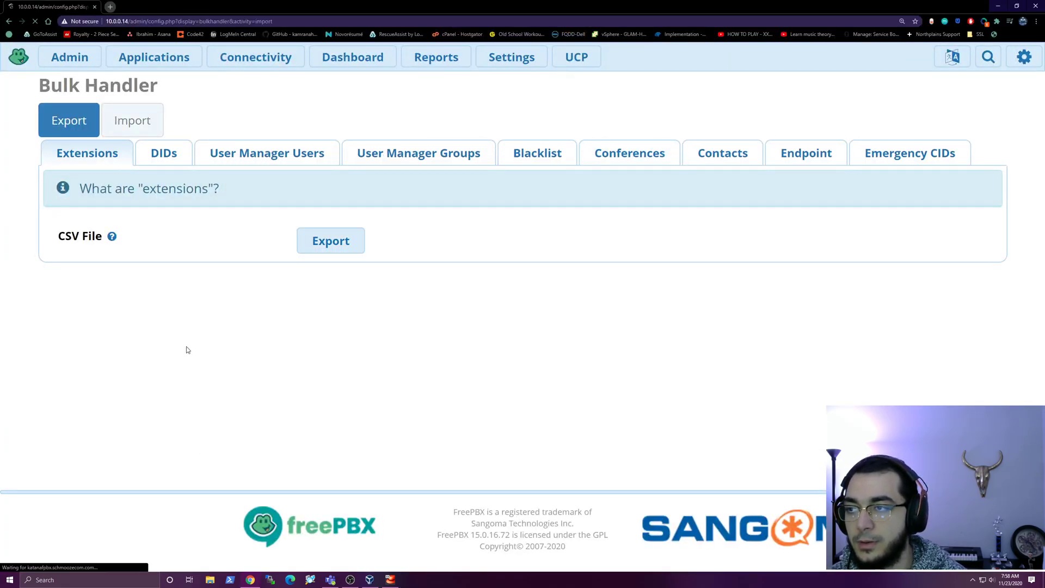
scroll(189, 353, "down", 2)
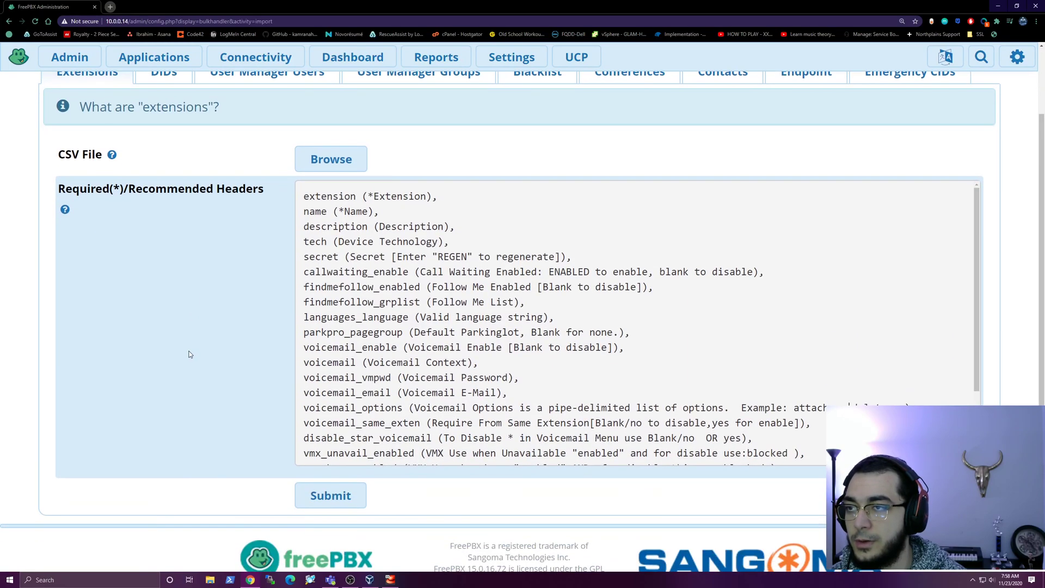
scroll(326, 237, "down", 2)
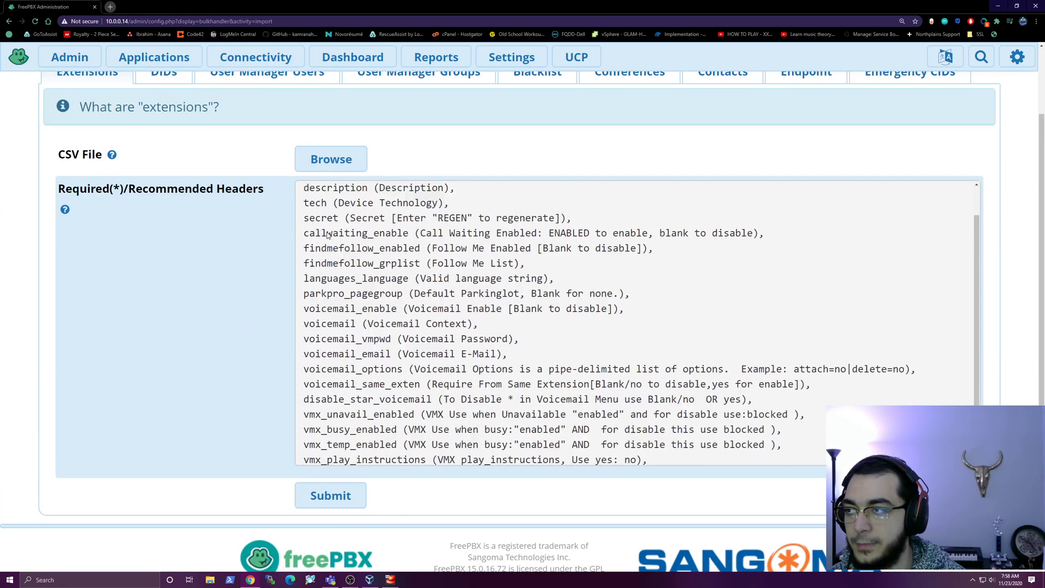
scroll(481, 405, "up", 2)
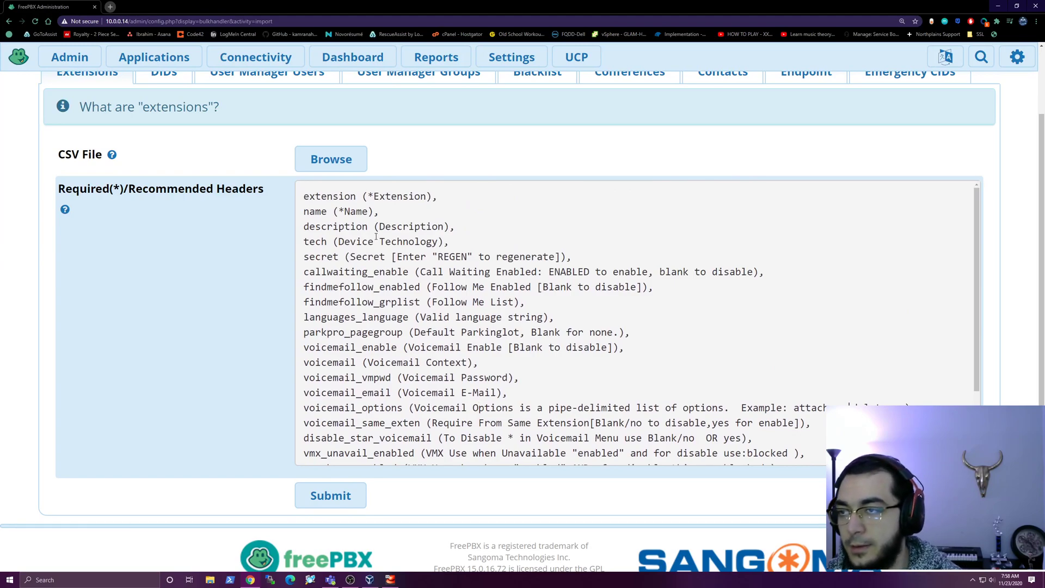
left_click_drag(302, 203, 401, 217)
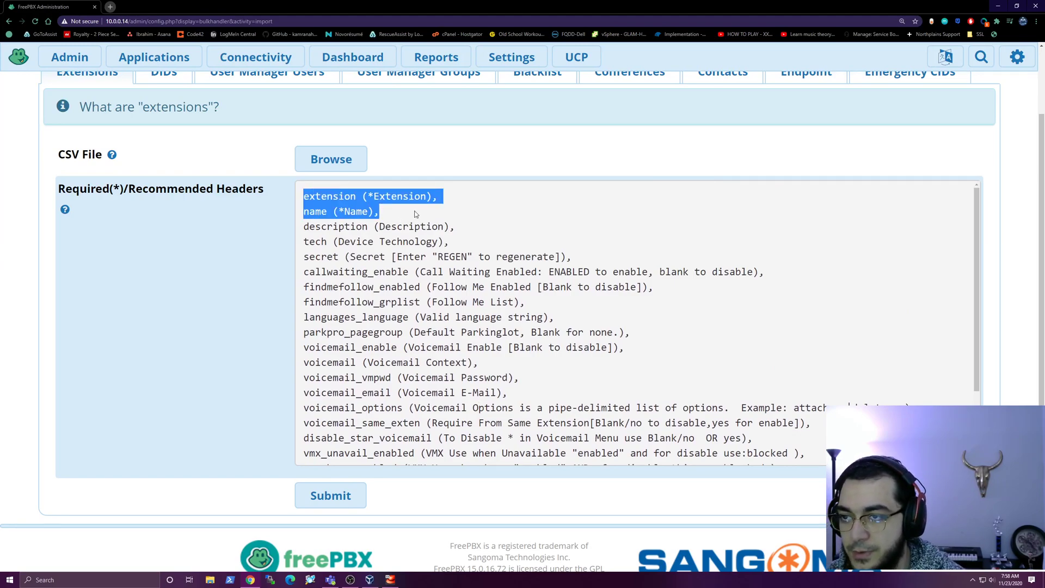
scroll(444, 329, "down", 2)
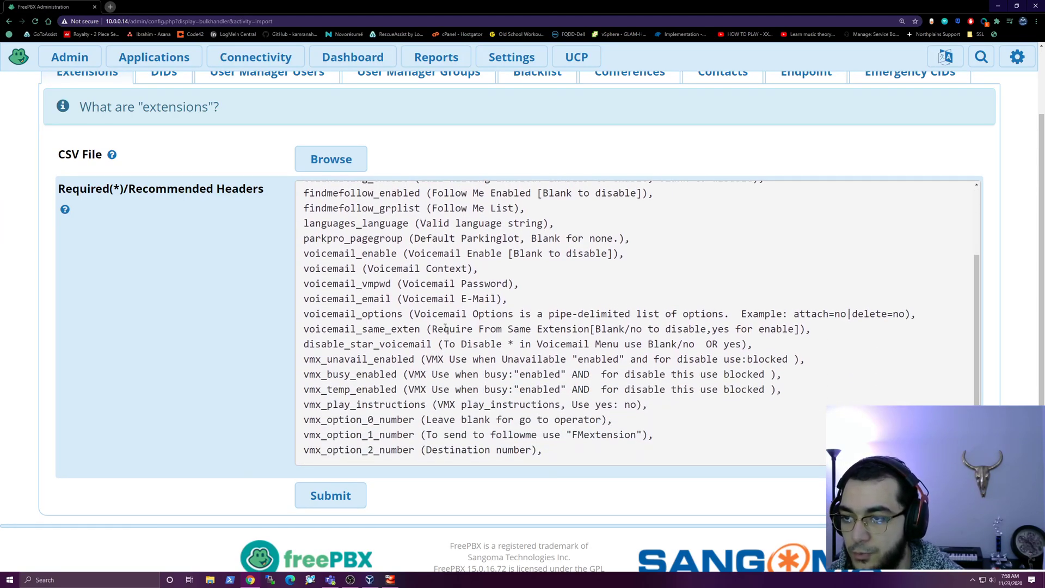
scroll(445, 328, "up", 2)
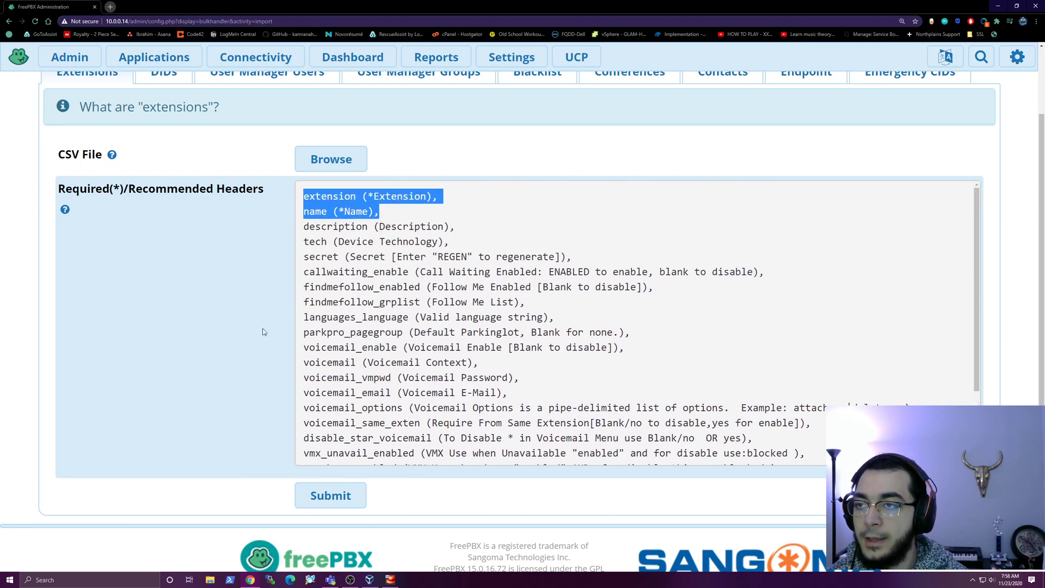
Highlight the voicemail, Require From Same Extension and findmefollow_enabled header entries.
left_click_drag(302, 359, 371, 384)
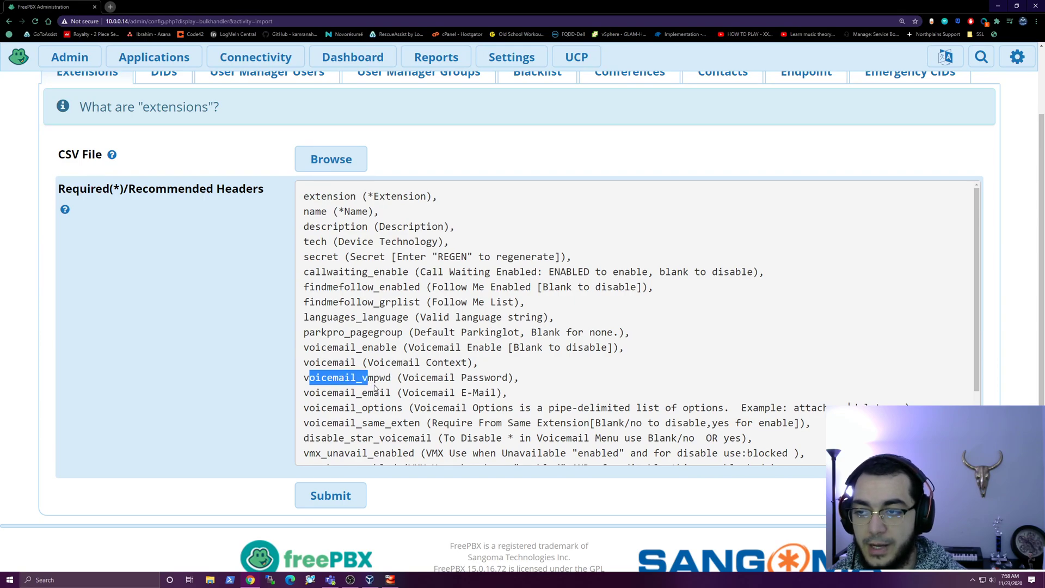
left_click_drag(303, 363, 362, 364)
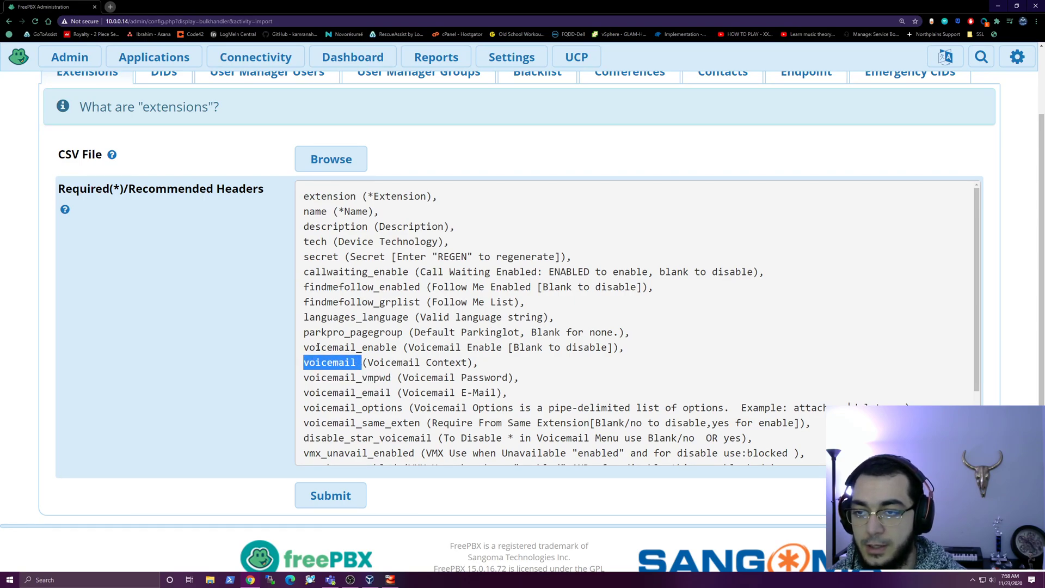
left_click_drag(531, 348, 606, 347)
left_click_drag(303, 348, 406, 349)
left_click_drag(304, 393, 392, 394)
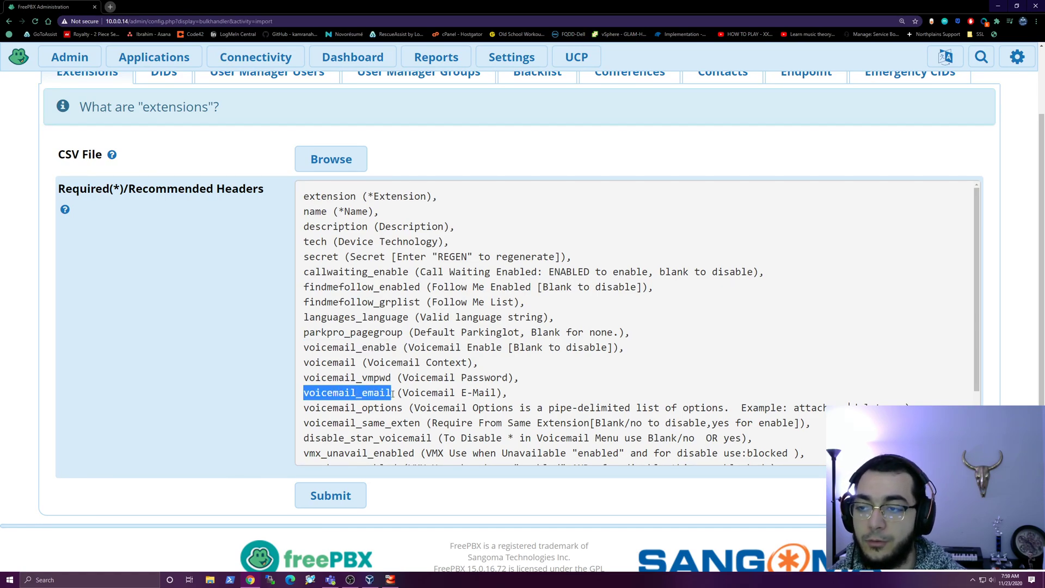
scroll(393, 393, "down", 1)
scroll(327, 397, "down", 2)
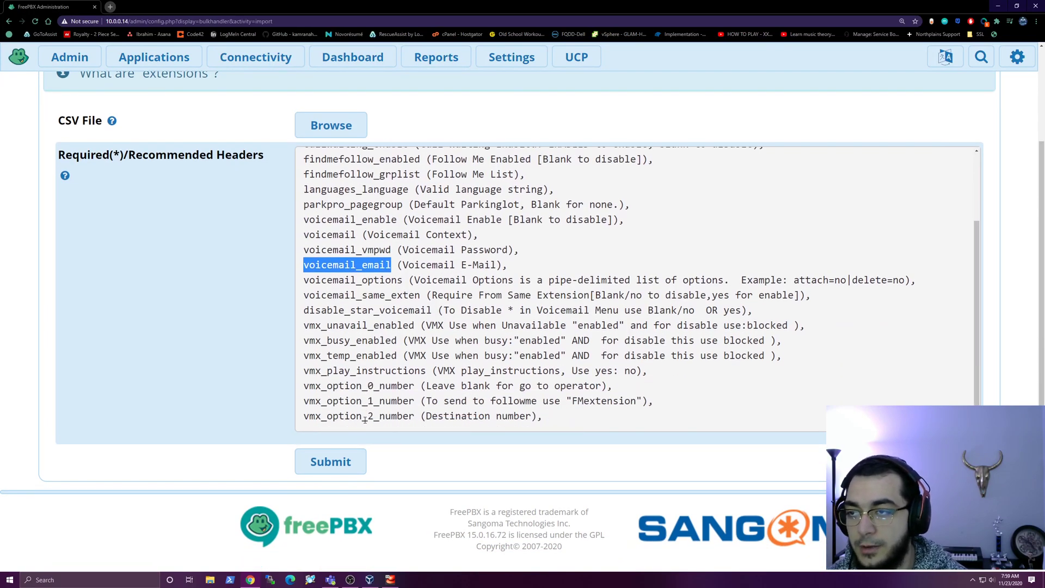
scroll(365, 420, "up", 2)
left_click_drag(310, 389, 590, 390)
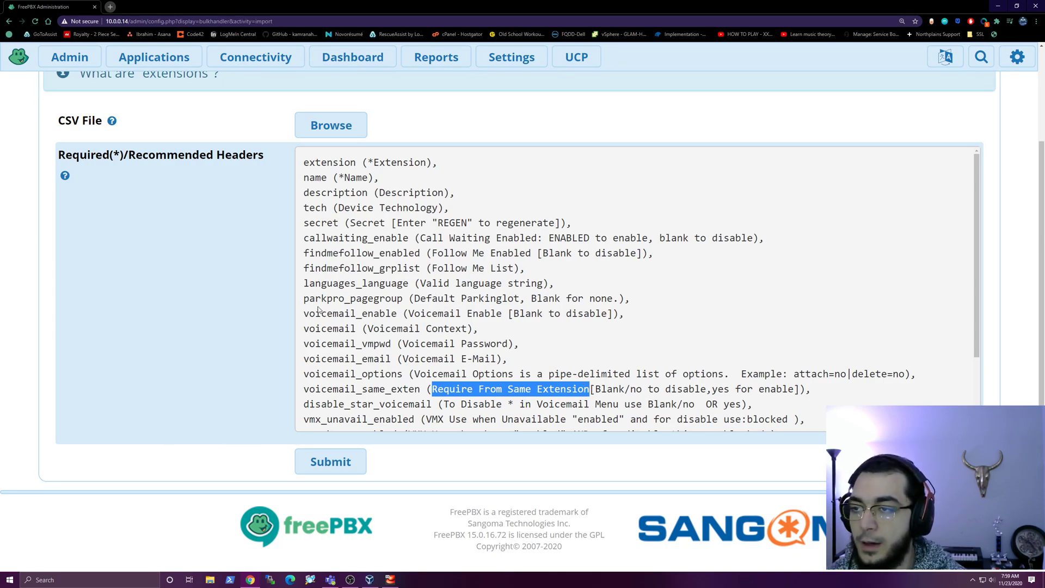
left_click_drag(303, 254, 420, 254)
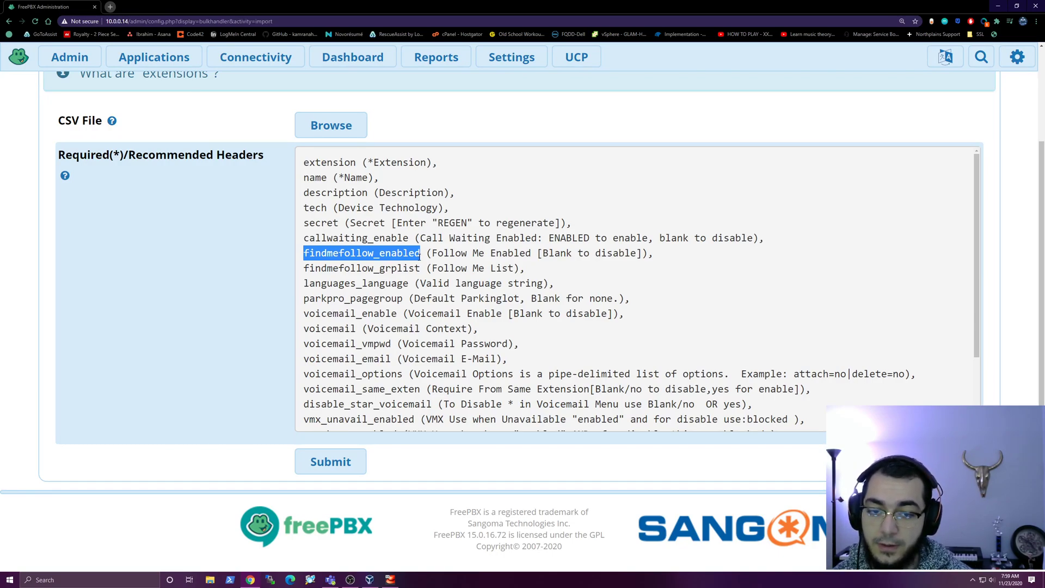
left_click(155, 58)
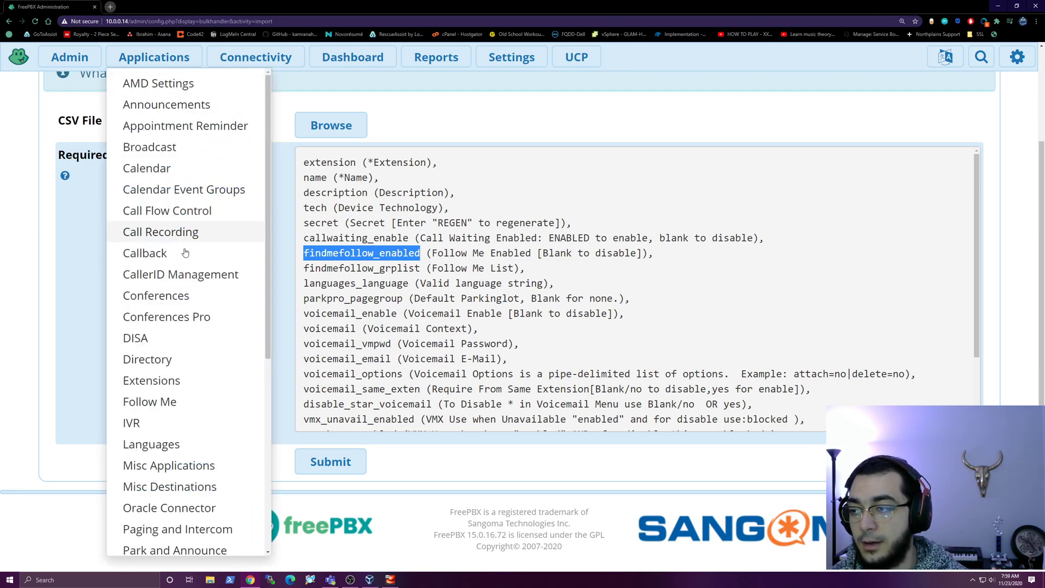
Start a new SIP (Legacy) chan_sip extension numbered 800.
left_click(172, 385)
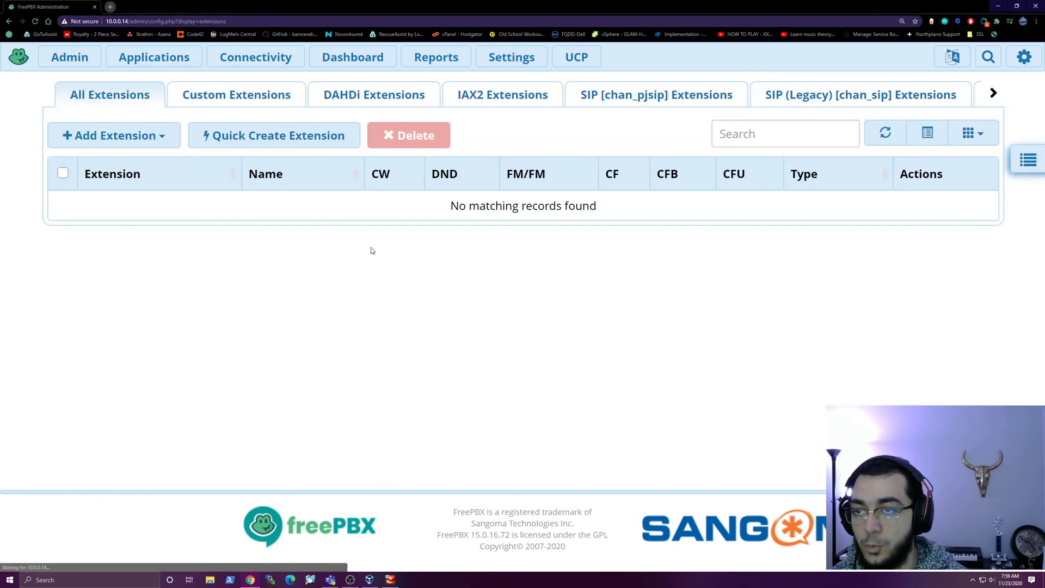
left_click(127, 139)
left_click(127, 139)
left_click(127, 139)
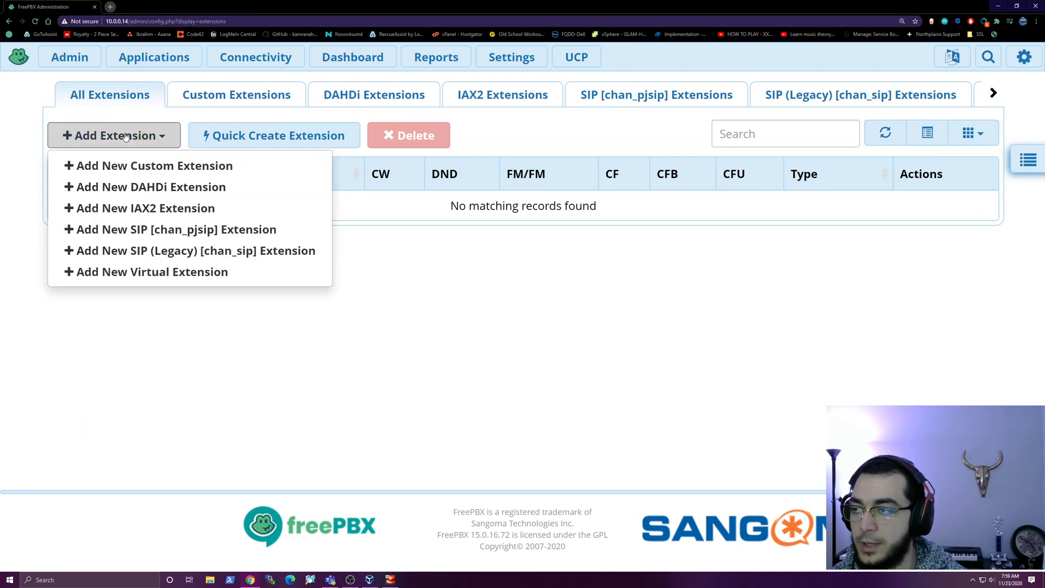
left_click(197, 252)
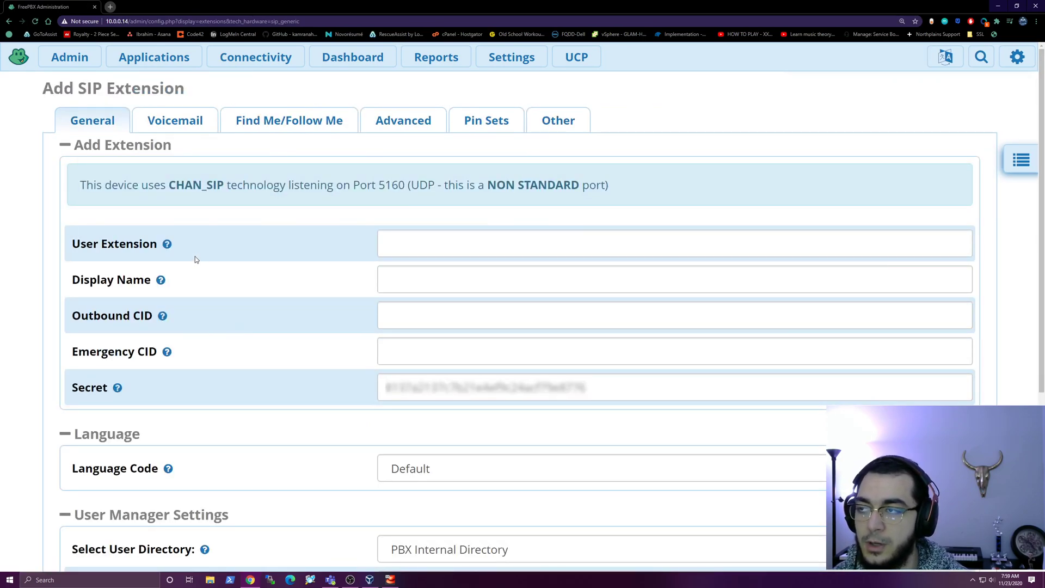
type("2")
key("BackSpace")
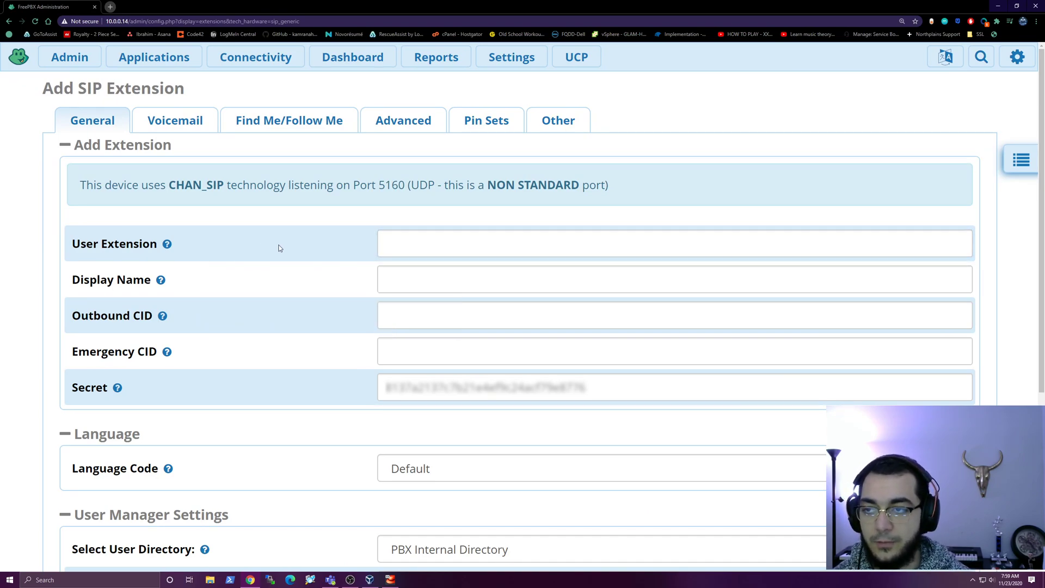
left_click(359, 245)
type("800")
left_click(311, 258)
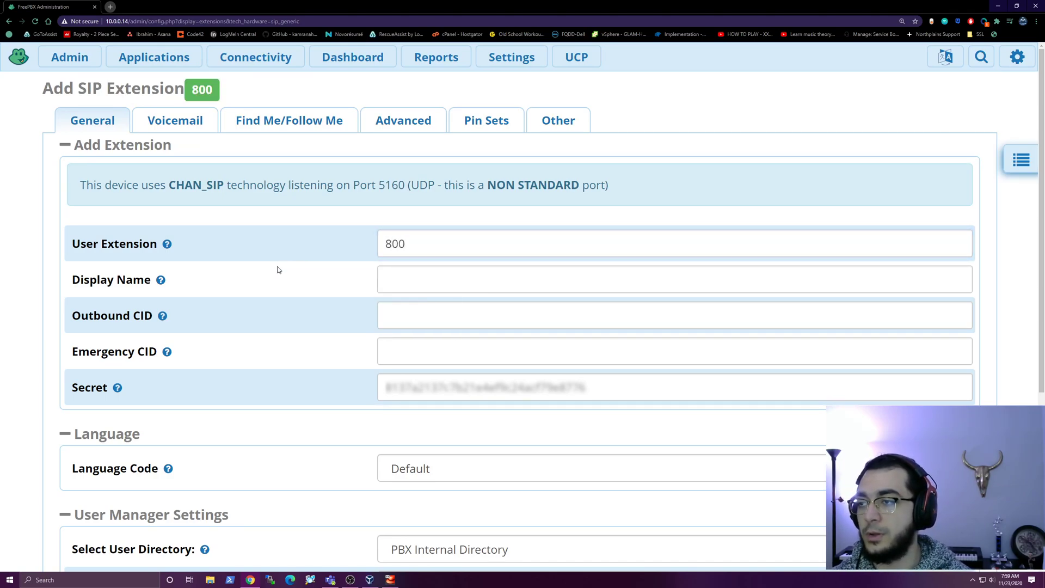
Enter the user's display name for extension 800 and apply the configuration.
scroll(257, 282, "down", 2)
left_click(432, 198)
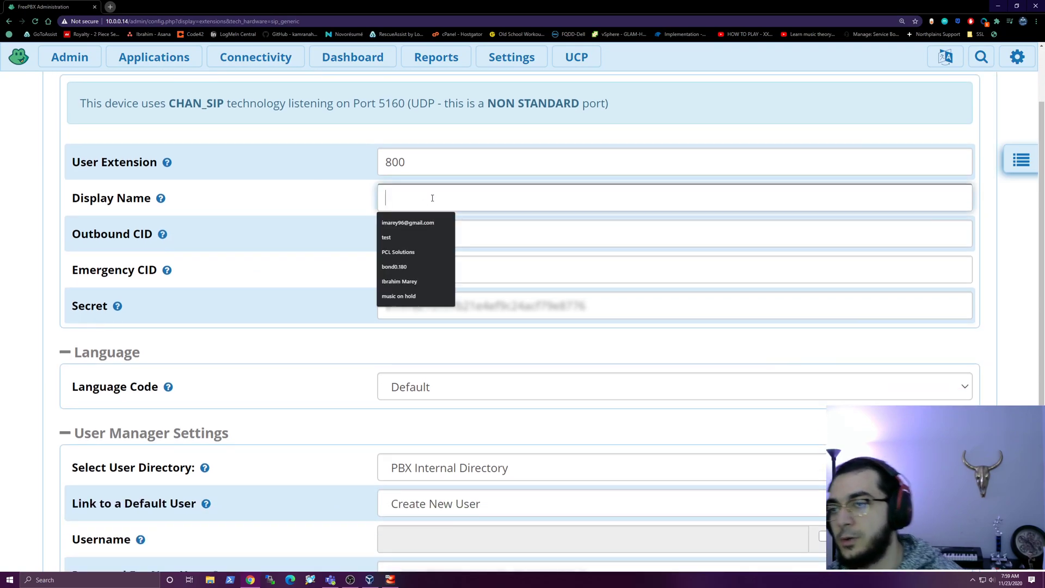
type("ibrahim")
left_click(214, 236)
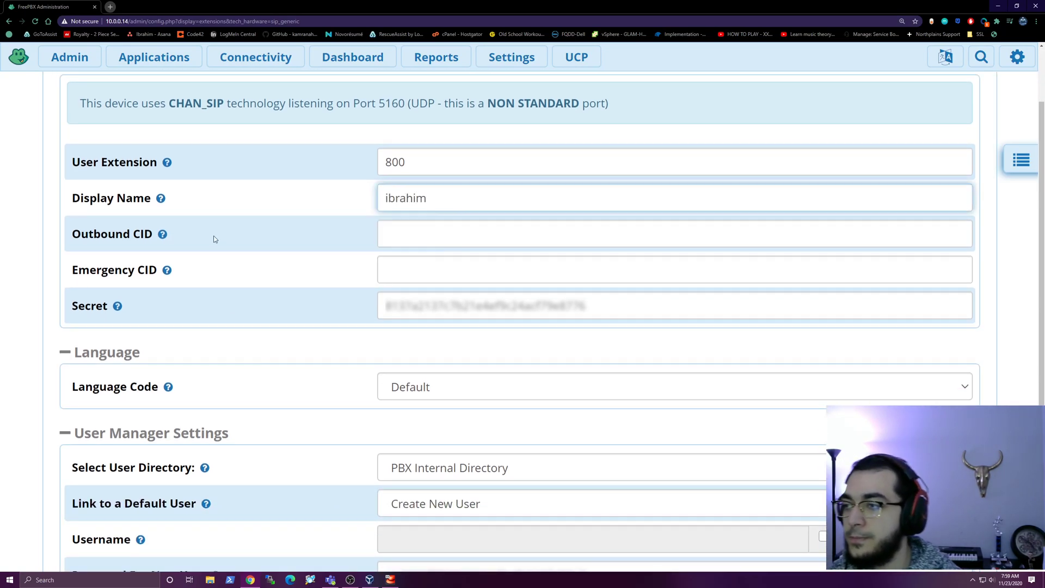
scroll(273, 446, "down", 1)
scroll(271, 446, "down", 3)
scroll(269, 446, "up", 5)
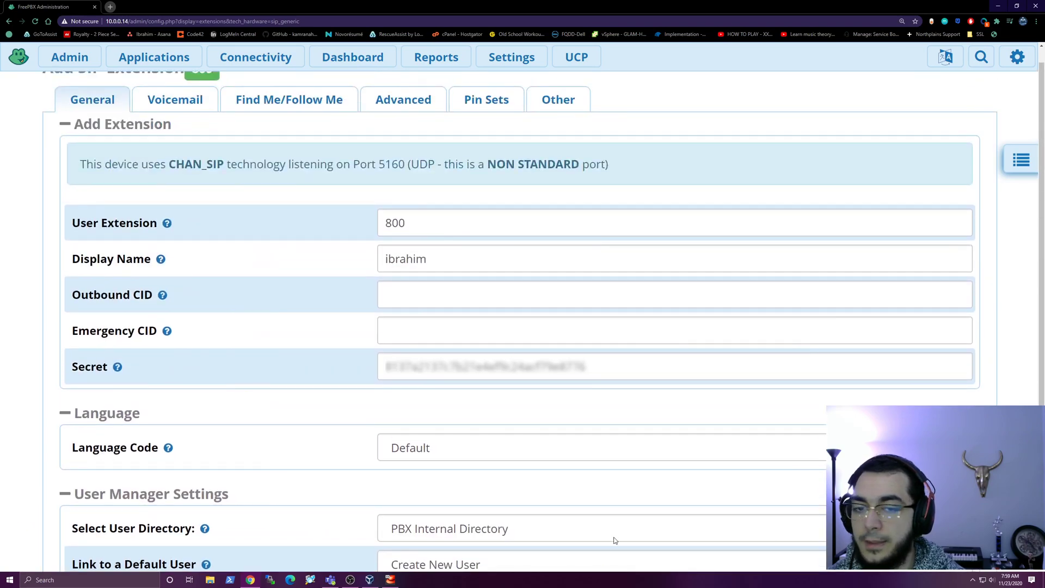
scroll(564, 541, "down", 4)
scroll(423, 416, "up", 4)
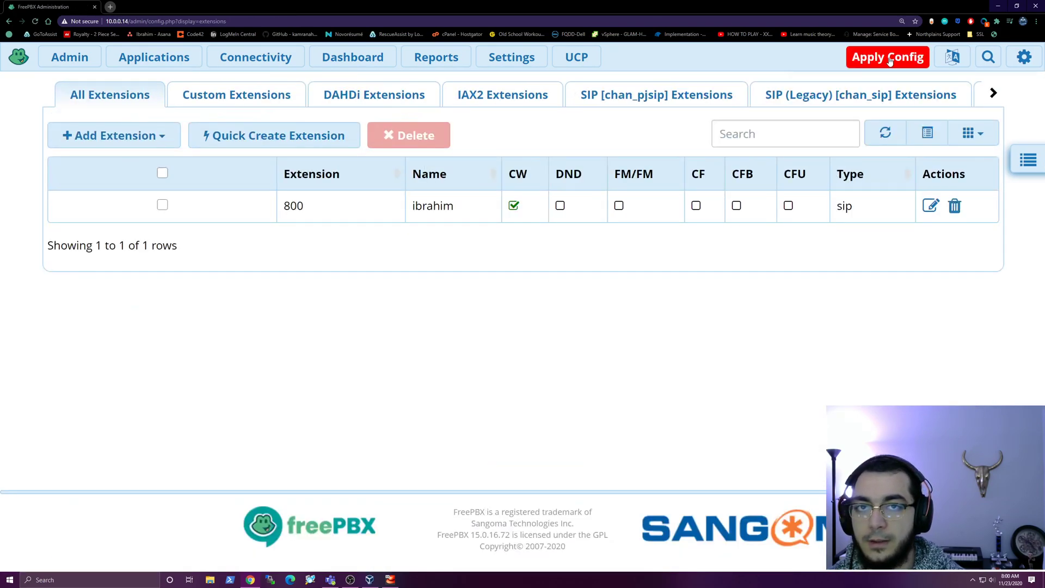
left_click(893, 58)
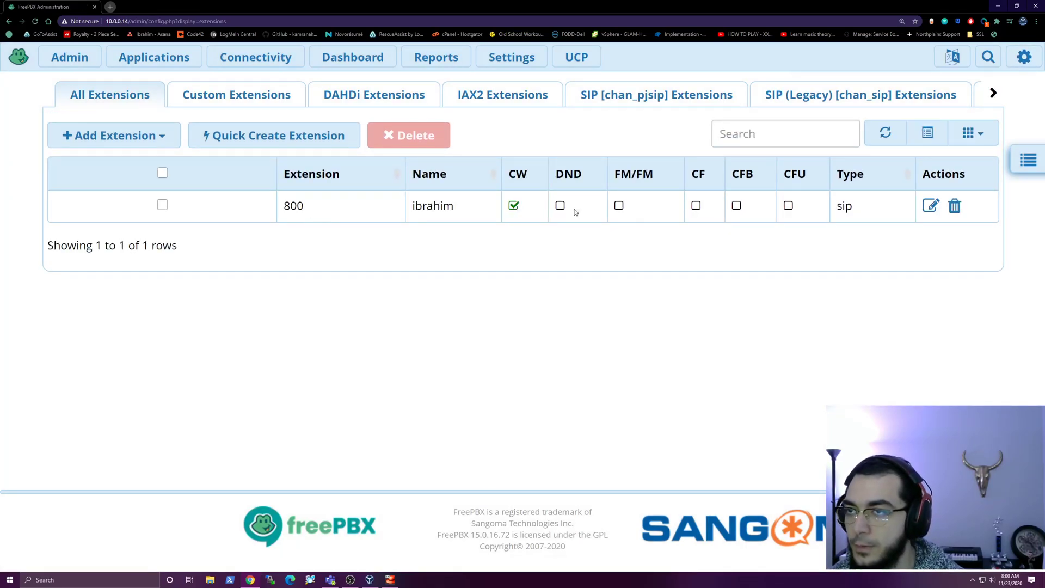
Enable voicemail on extension 800 with a voicemail password and the user's email address.
left_click(933, 206)
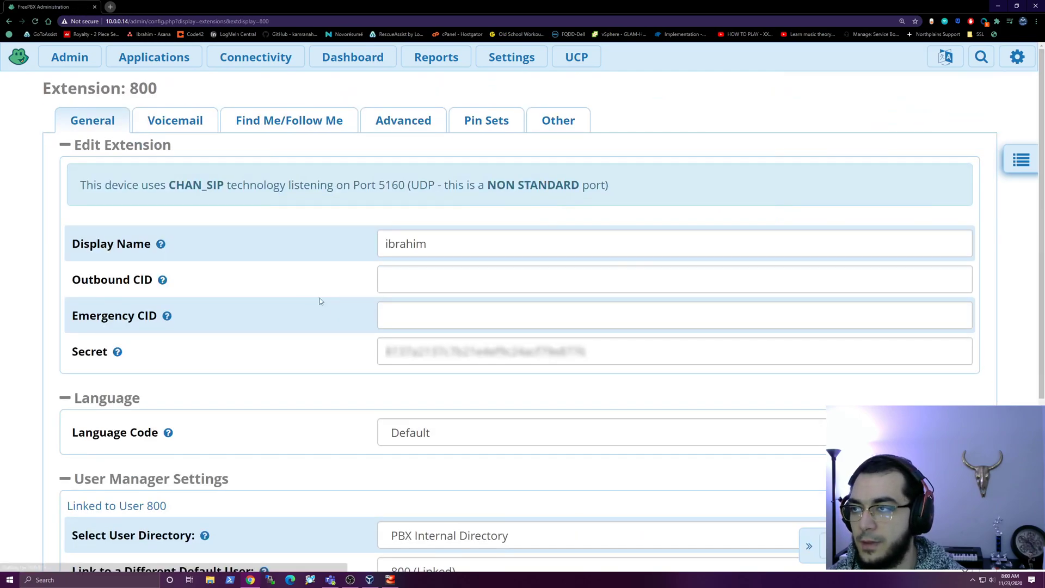
left_click(170, 119)
left_click(395, 178)
left_click(405, 210)
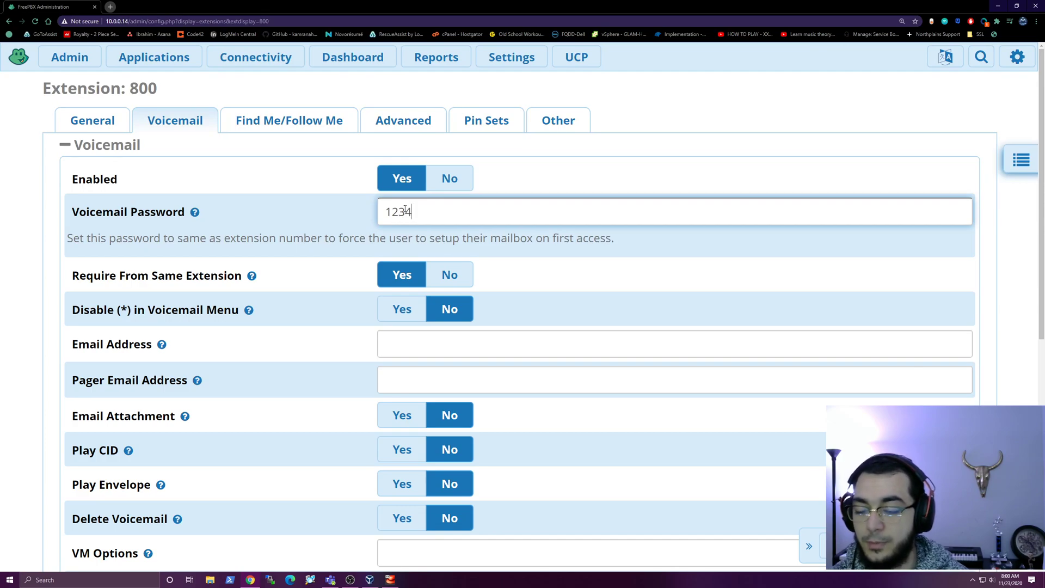
scroll(312, 222, "down", 1)
left_click(388, 264)
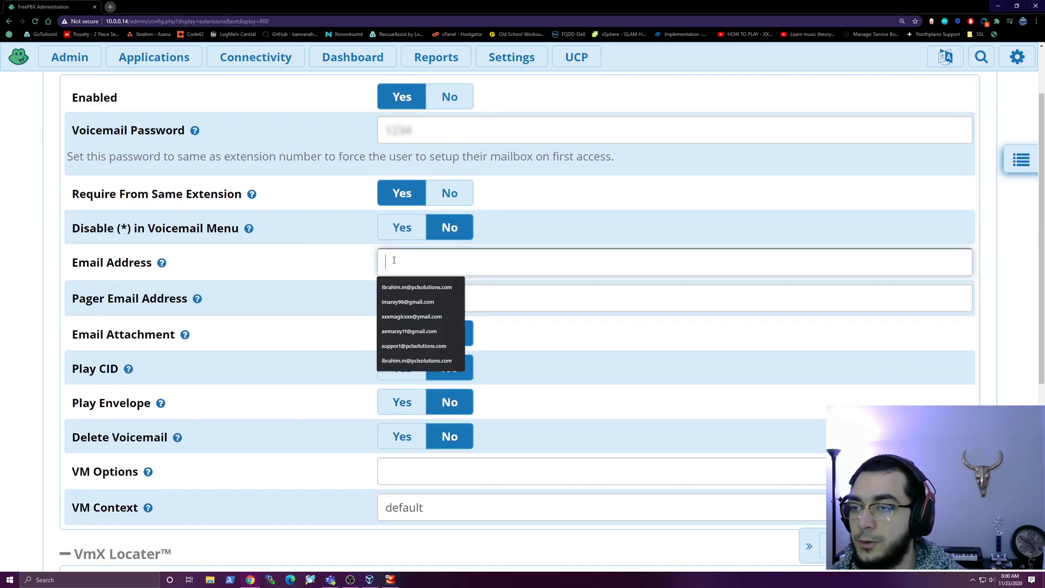
left_click(392, 286)
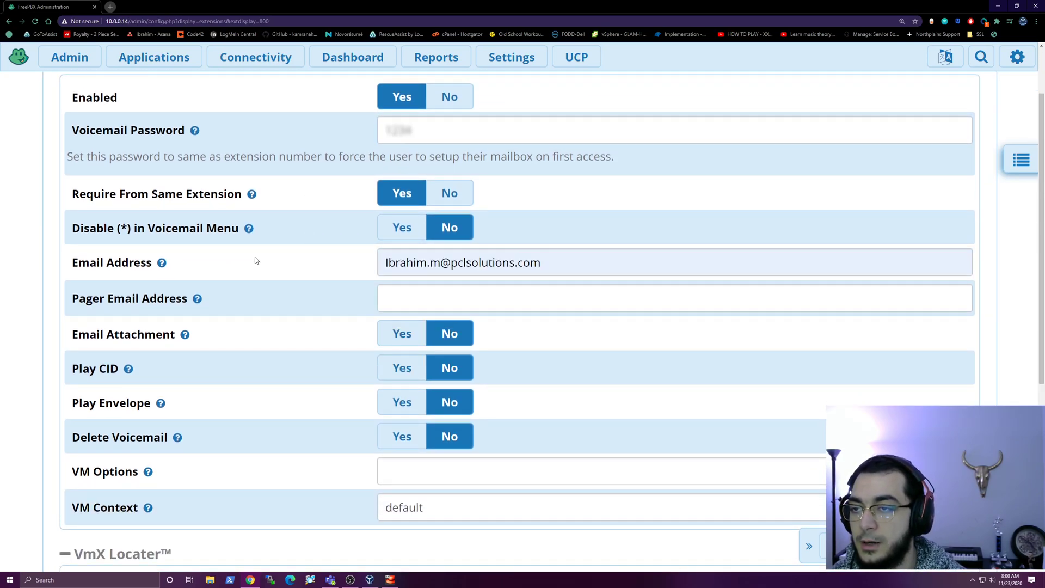
left_click_drag(586, 258, 386, 264)
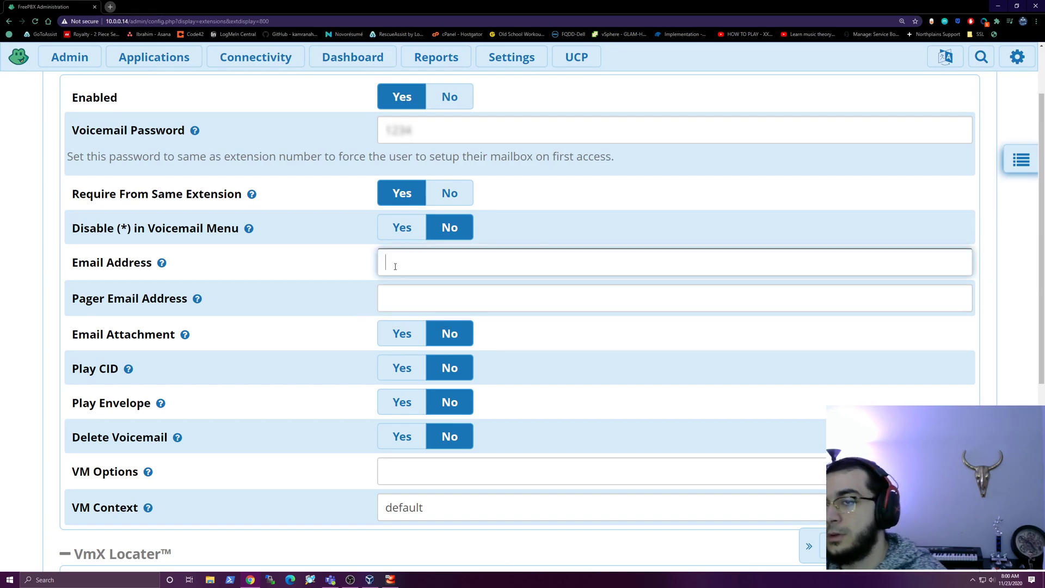
left_click(408, 285)
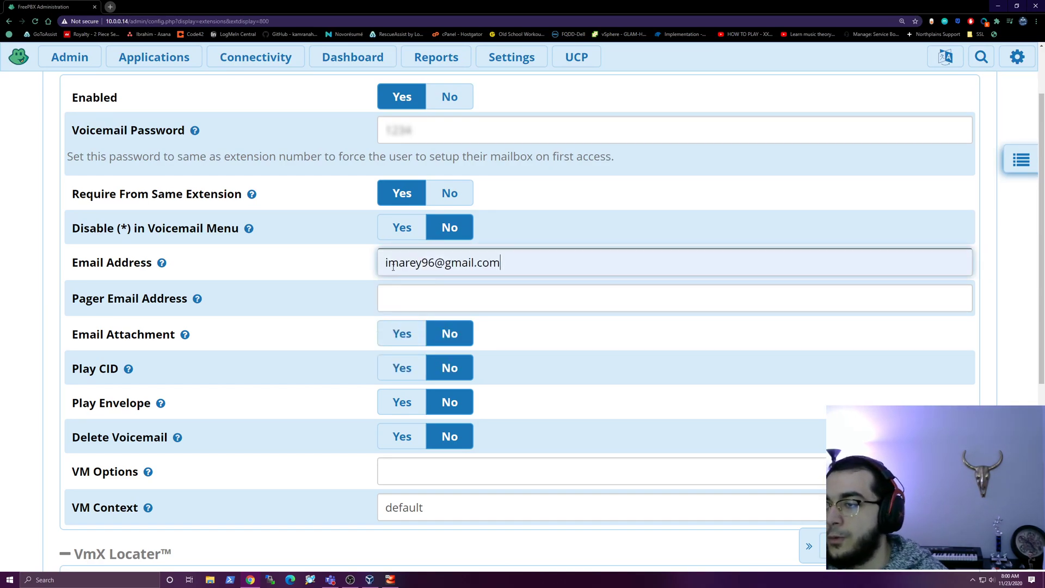
Set Email Attachment, Play CID, Play Envelope and Delete Voicemail to Yes.
mouse_move(188, 301)
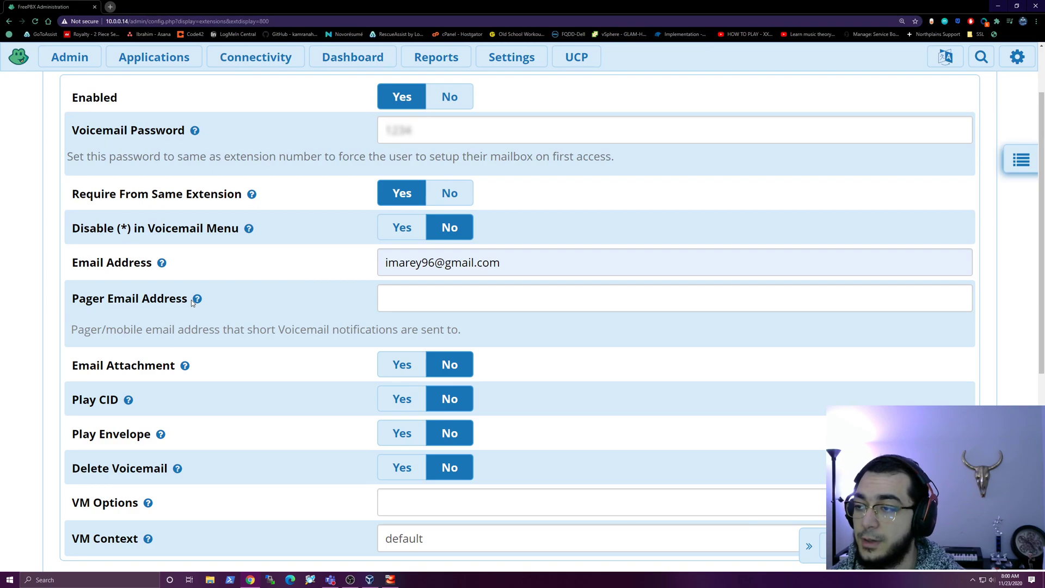
scroll(191, 299, "down", 2)
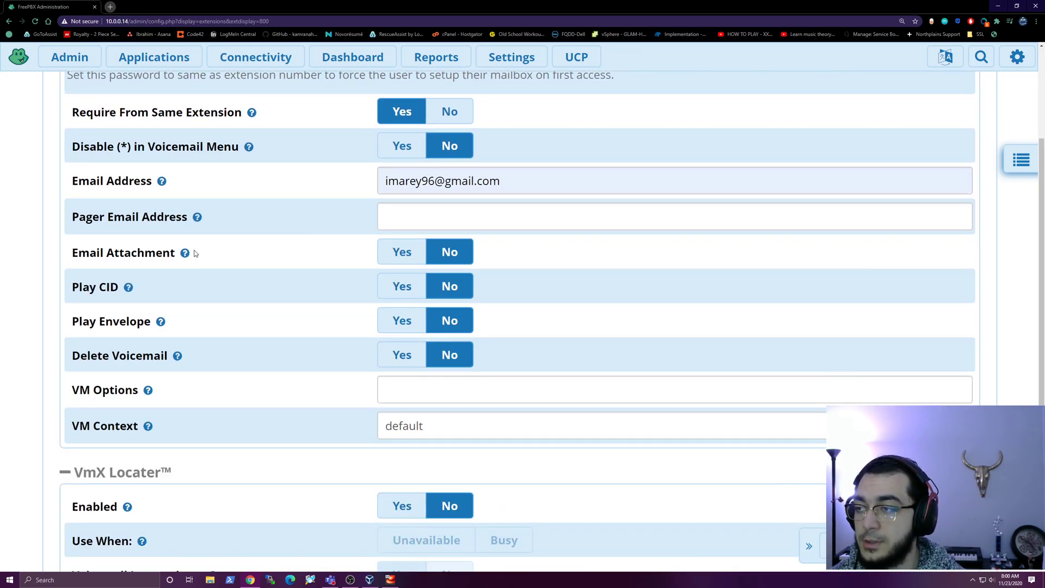
mouse_move(182, 258)
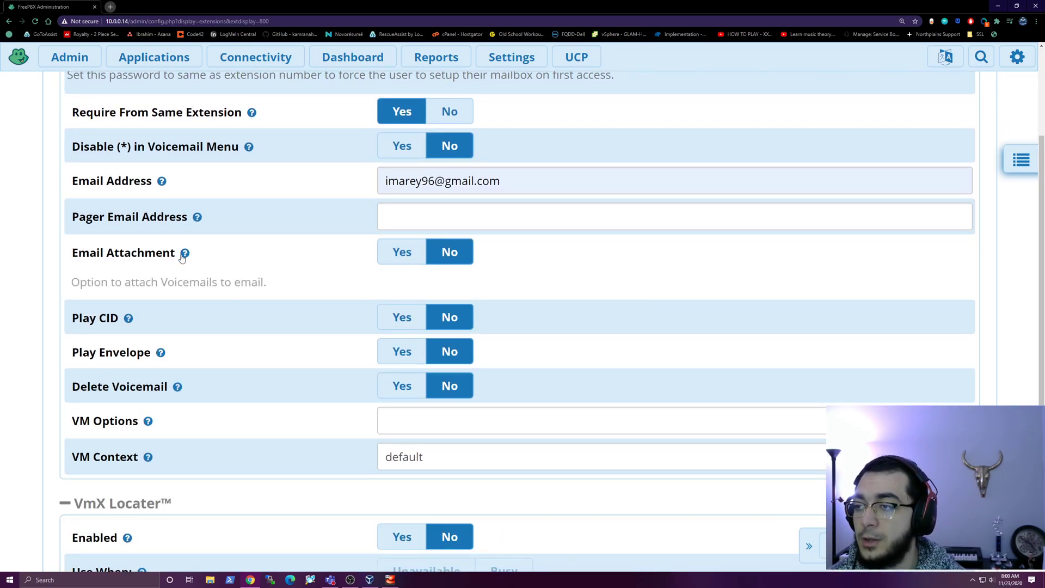
left_click(408, 254)
scroll(307, 281, "up", 2)
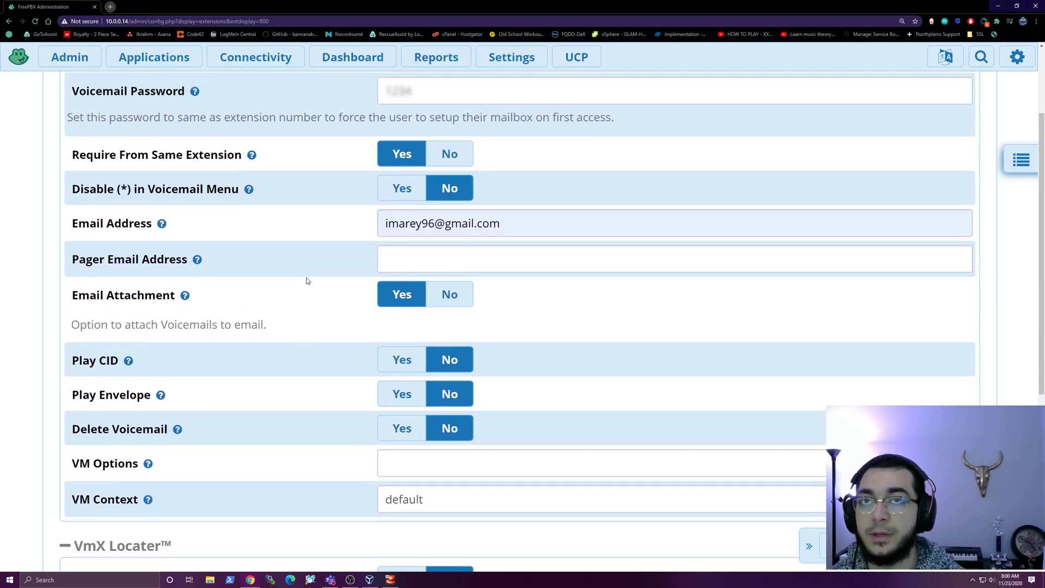
scroll(296, 285, "down", 1)
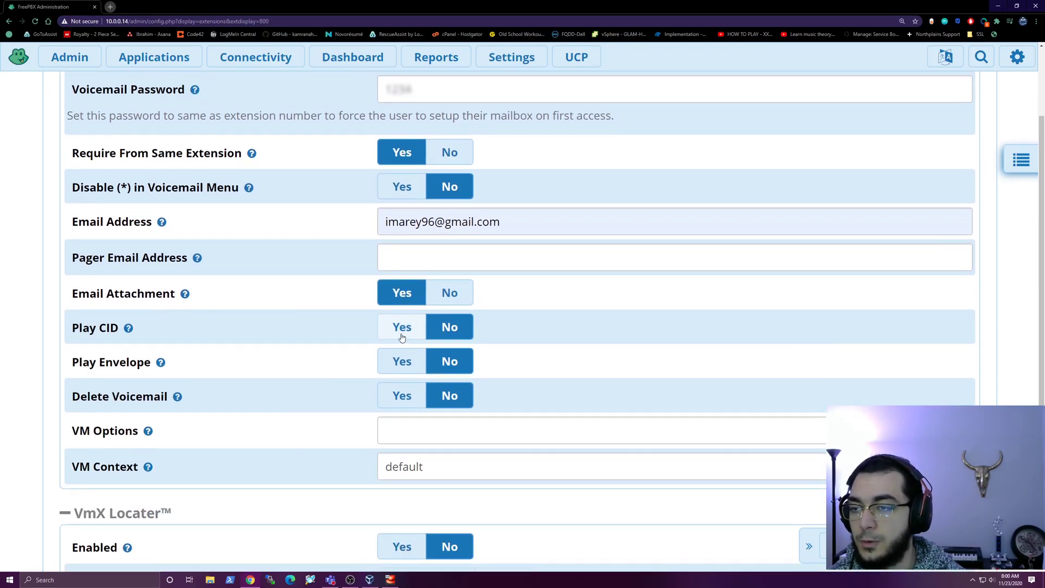
left_click(402, 328)
scroll(400, 335, "down", 1)
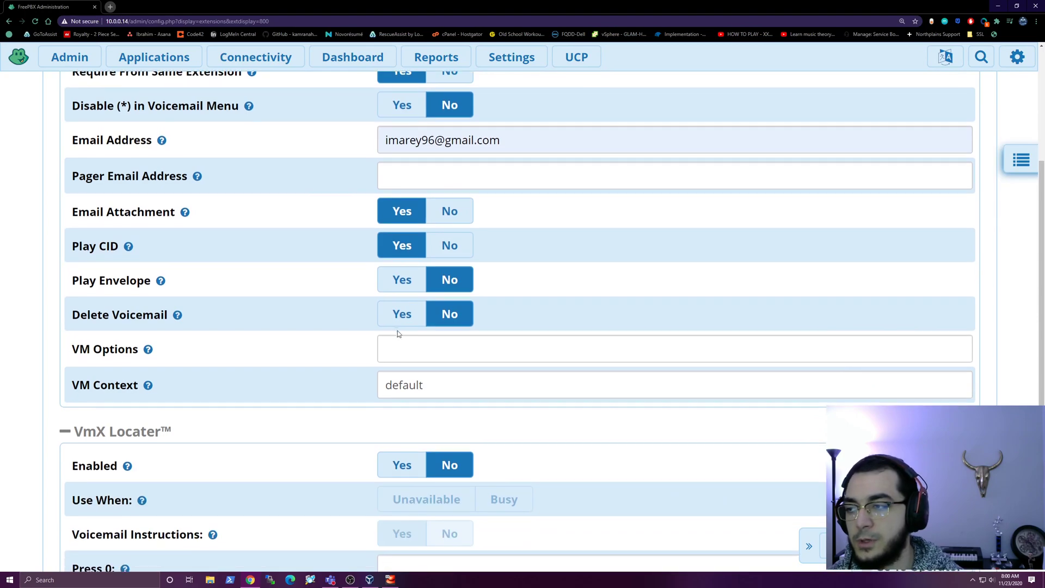
left_click(406, 281)
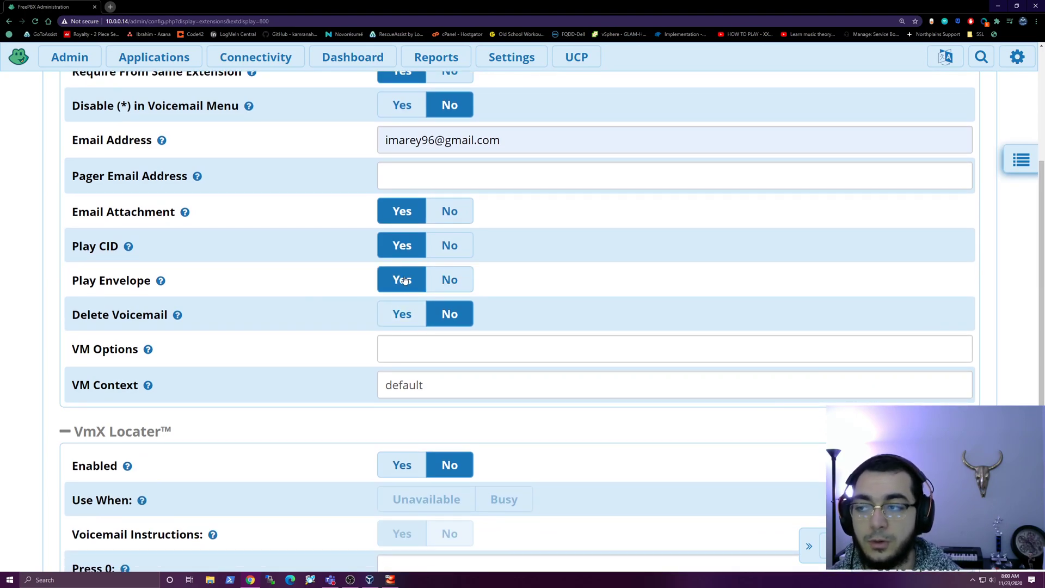
left_click(399, 319)
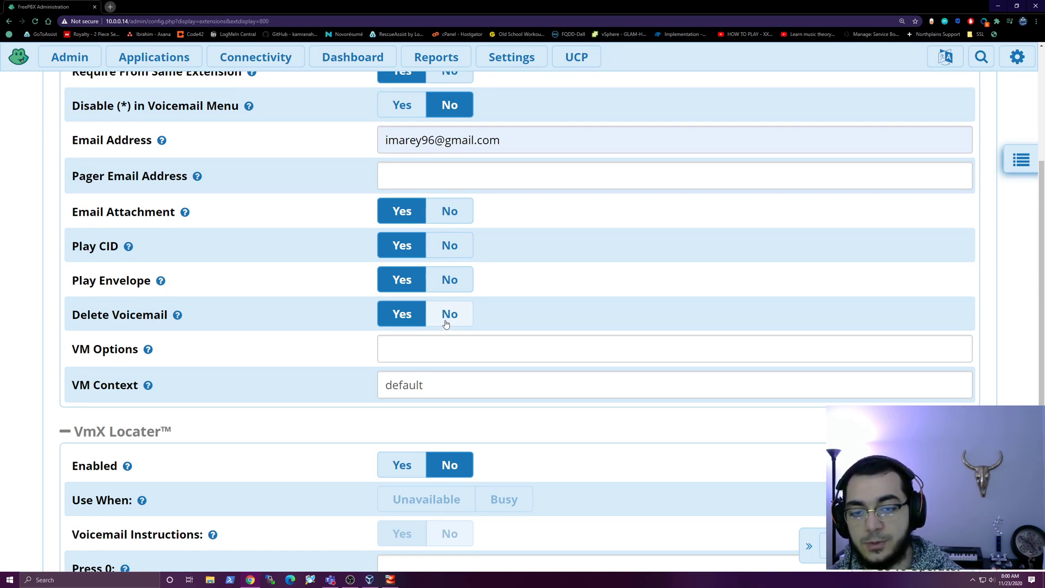
Highlight the example VM options help text.
scroll(445, 325, "down", 3)
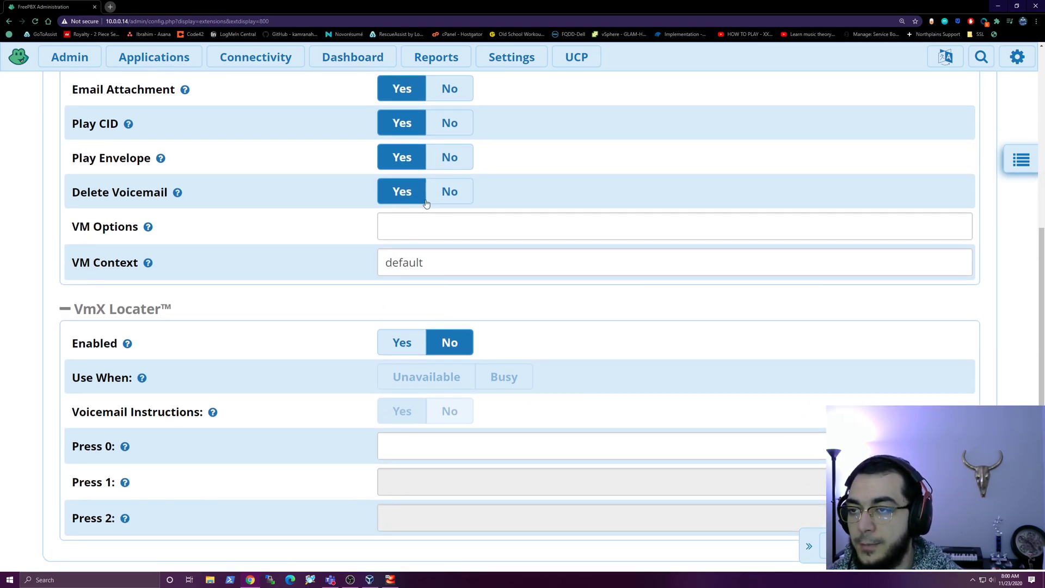
mouse_move(144, 235)
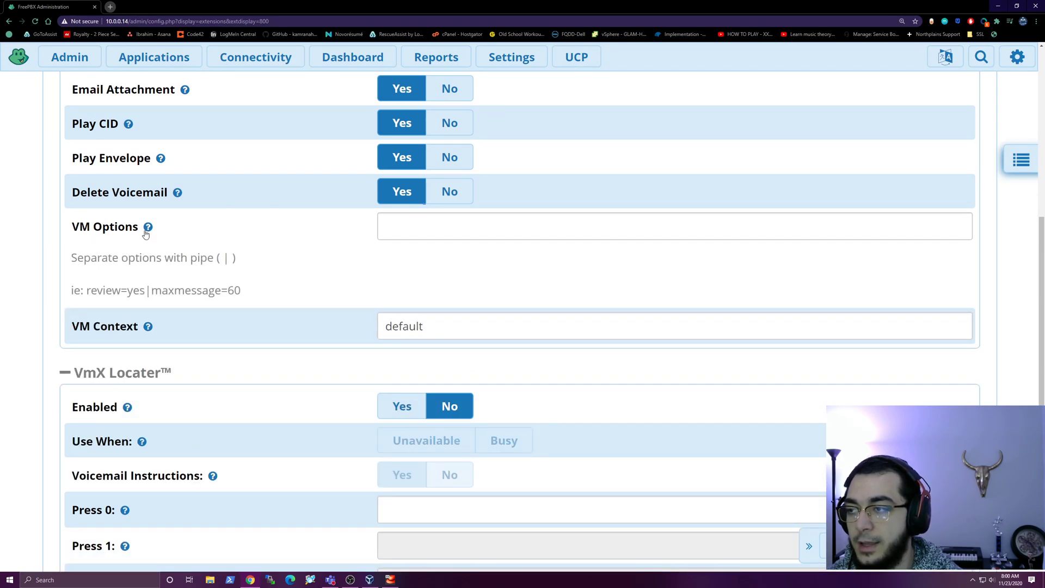
left_click_drag(87, 290, 239, 261)
left_click(244, 291)
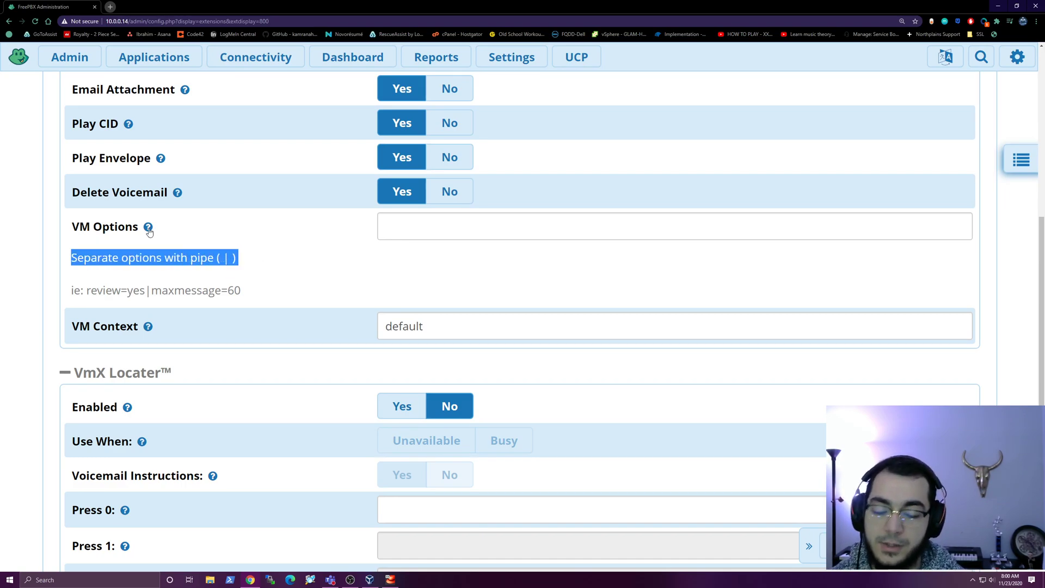
left_click(320, 253)
scroll(207, 338, "down", 3)
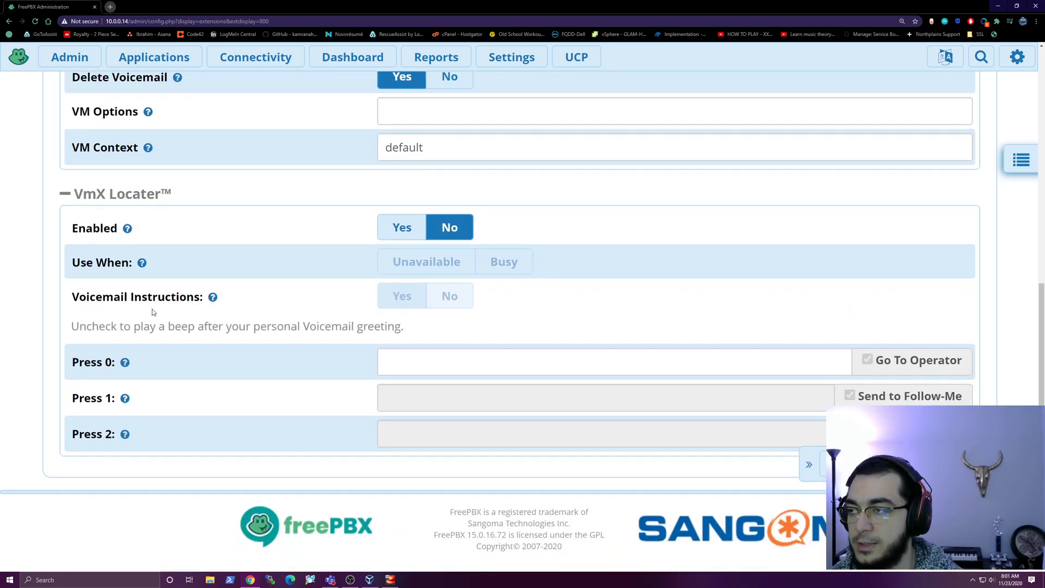
scroll(115, 313, "up", 2)
scroll(115, 312, "up", 6)
Enable Follow Me for extension 800, add a # external number line after 800, and submit.
left_click(252, 127)
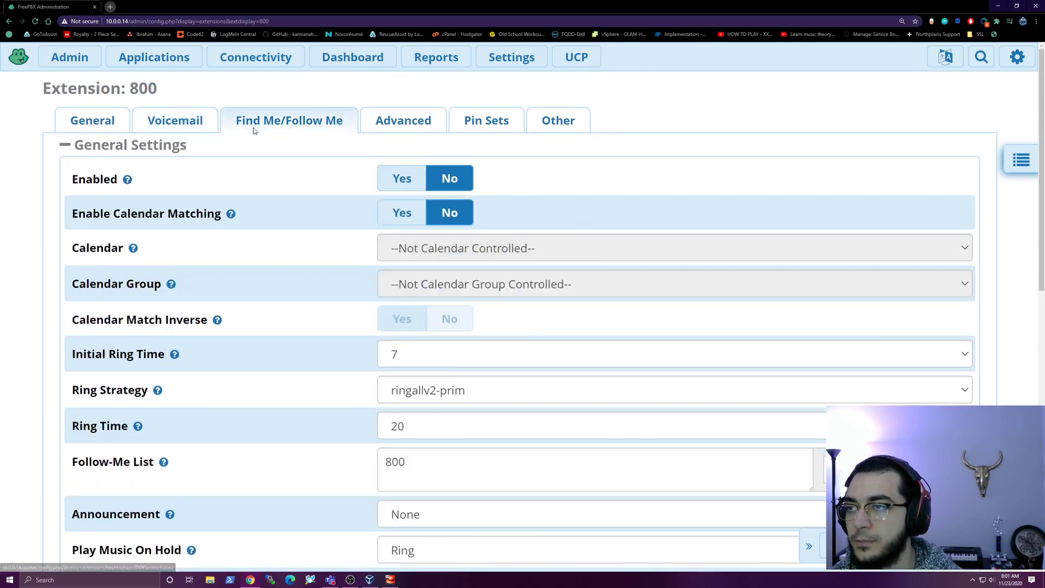
left_click(390, 178)
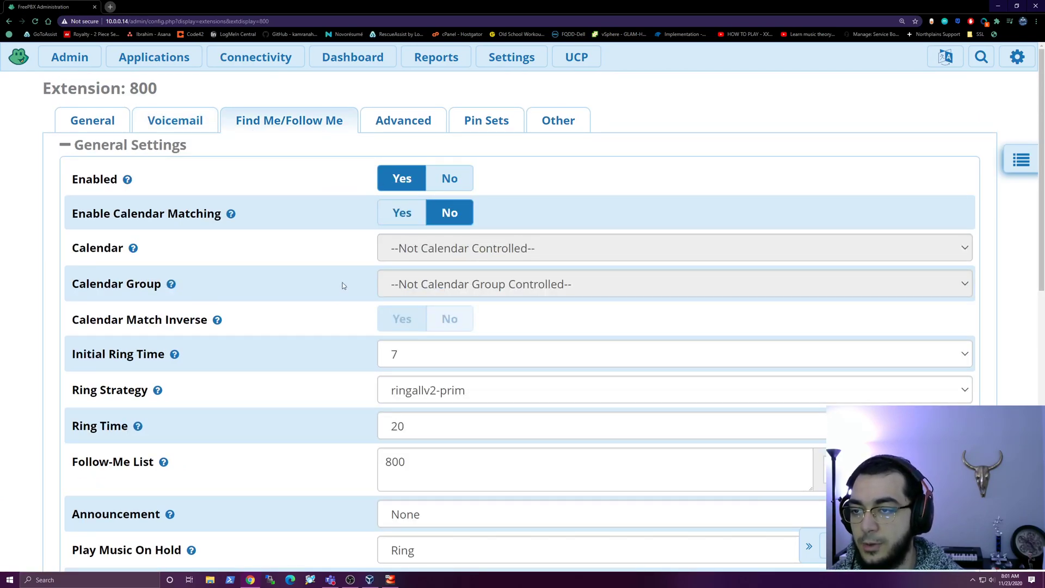
scroll(296, 297, "down", 3)
left_click(422, 313)
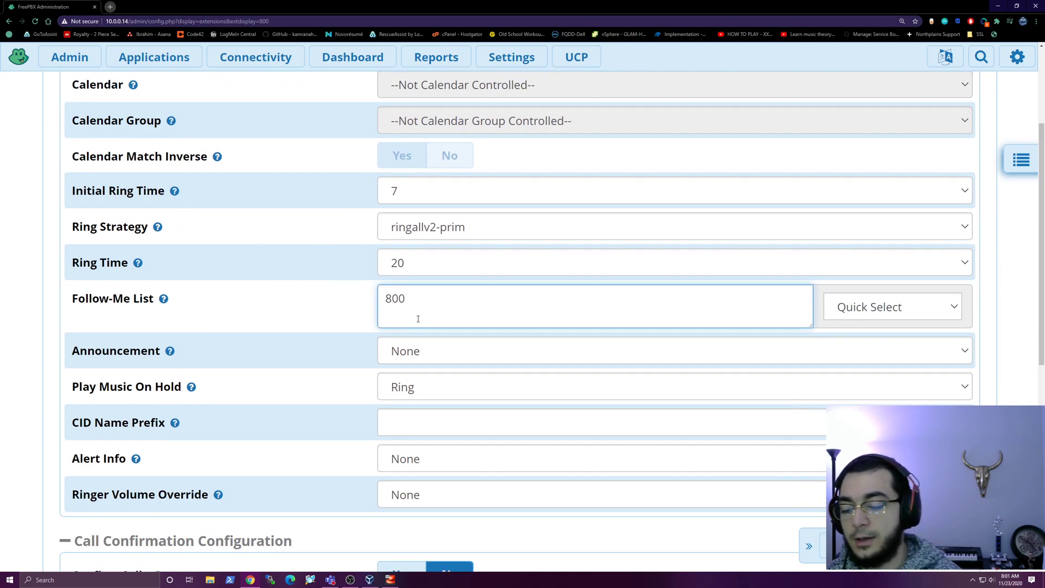
key("Return")
type("#")
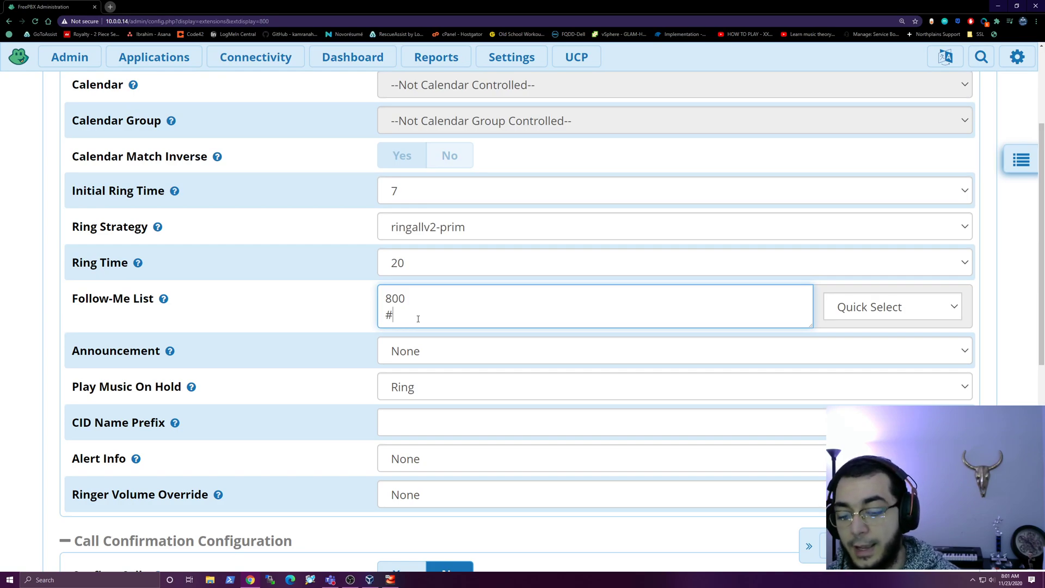
type("1231556789")
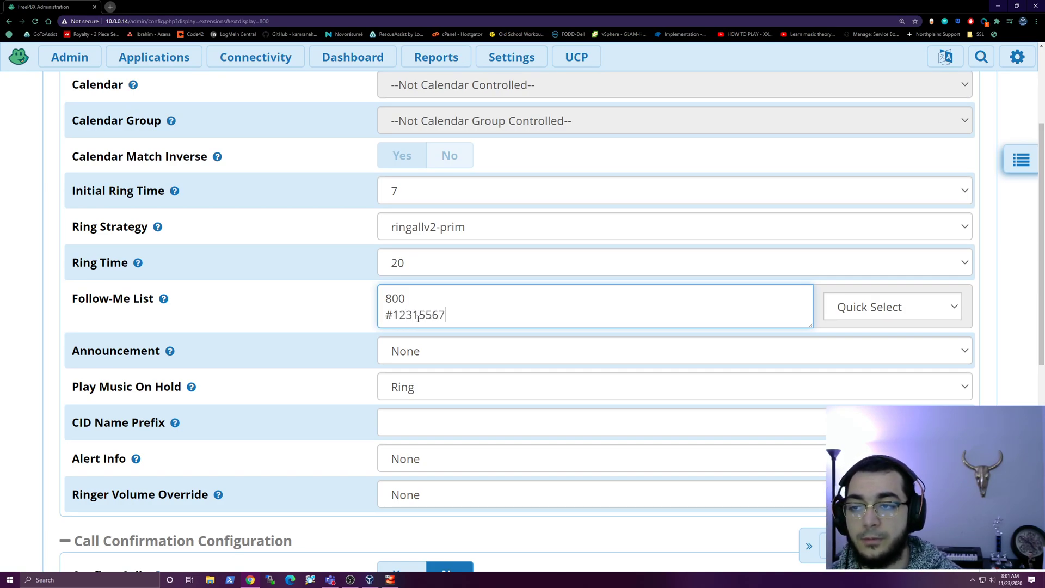
left_click_drag(479, 314, 371, 311)
left_click(358, 312)
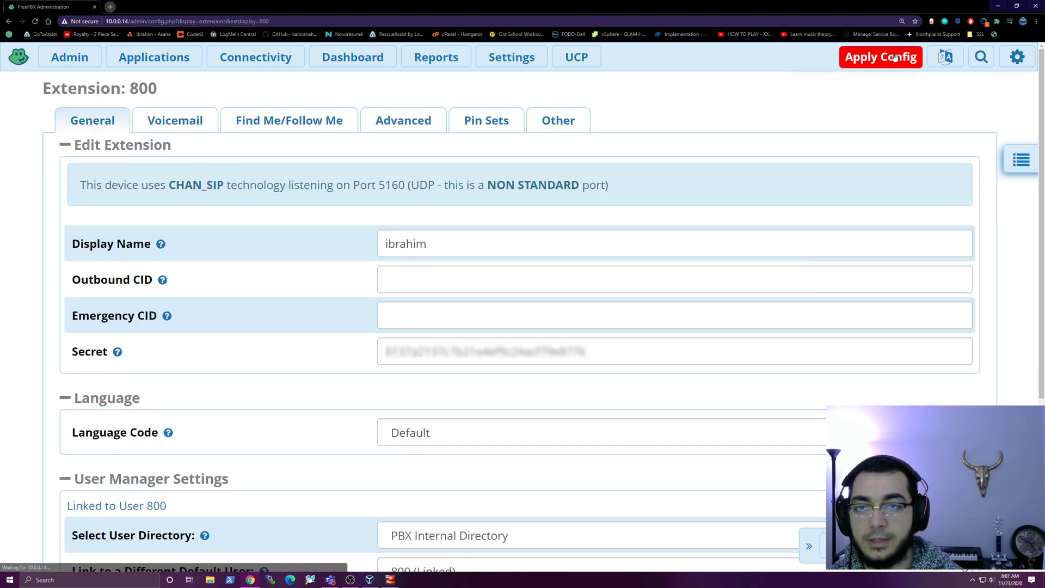
Apply the saved extension 800 configuration.
left_click(917, 59)
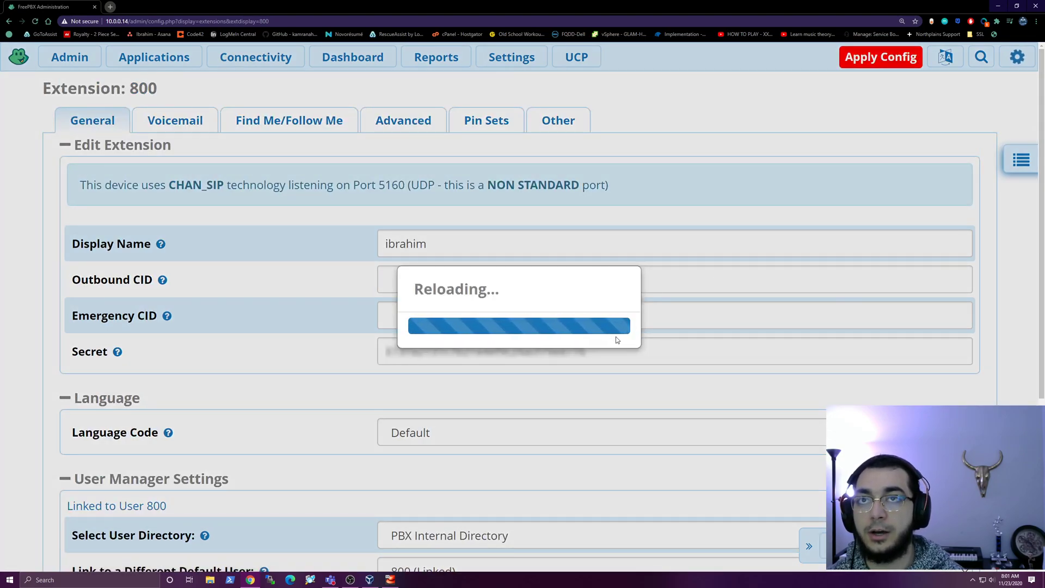
scroll(445, 419, "down", 3)
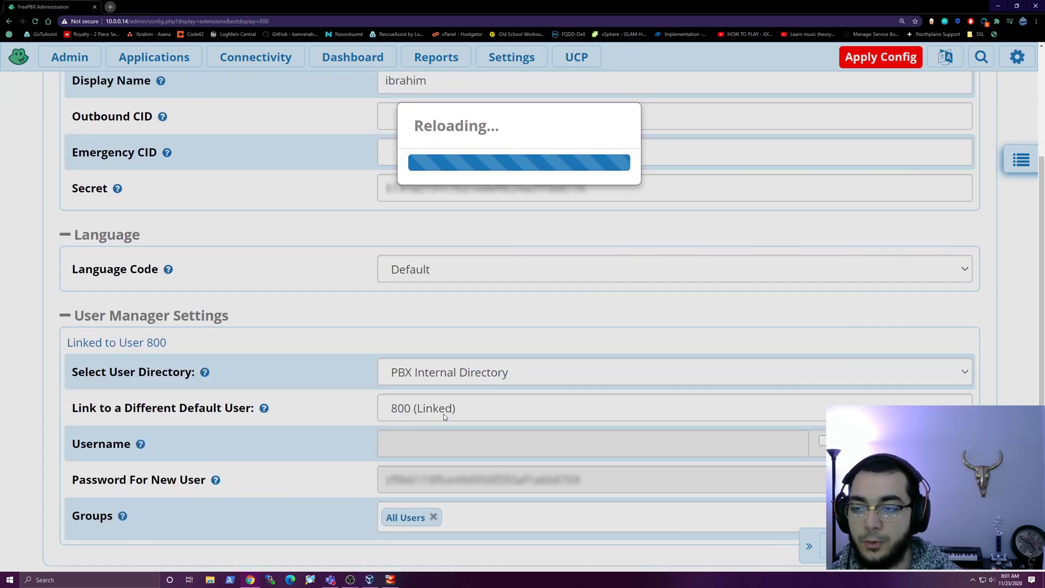
scroll(444, 416, "up", 3)
scroll(444, 415, "down", 3)
scroll(436, 419, "up", 3)
scroll(433, 421, "down", 1)
scroll(291, 420, "down", 1)
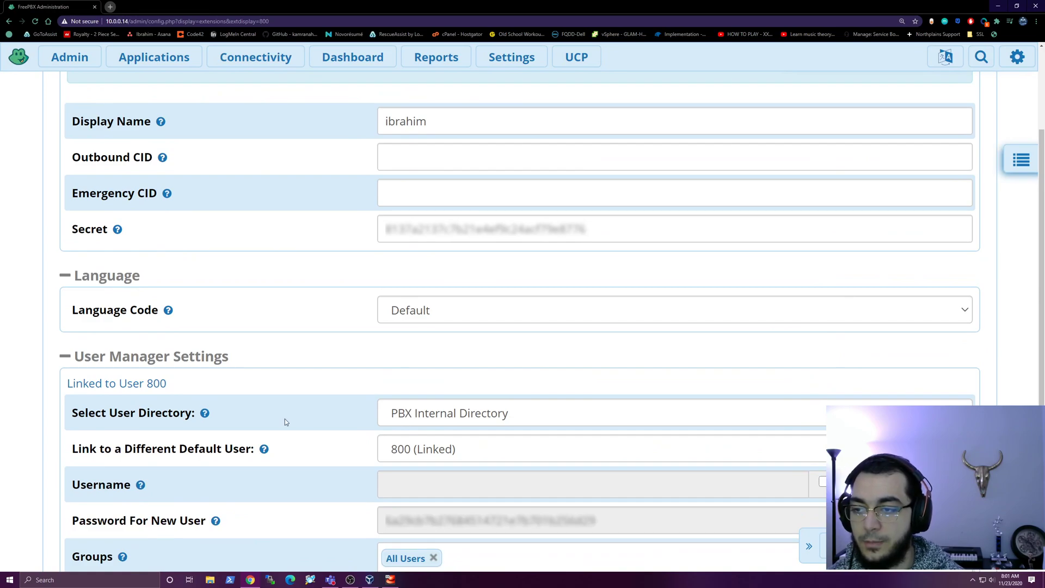
scroll(282, 422, "up", 2)
Review the Follow-Me List entry with its trailing # and the No Answer destination.
left_click(298, 122)
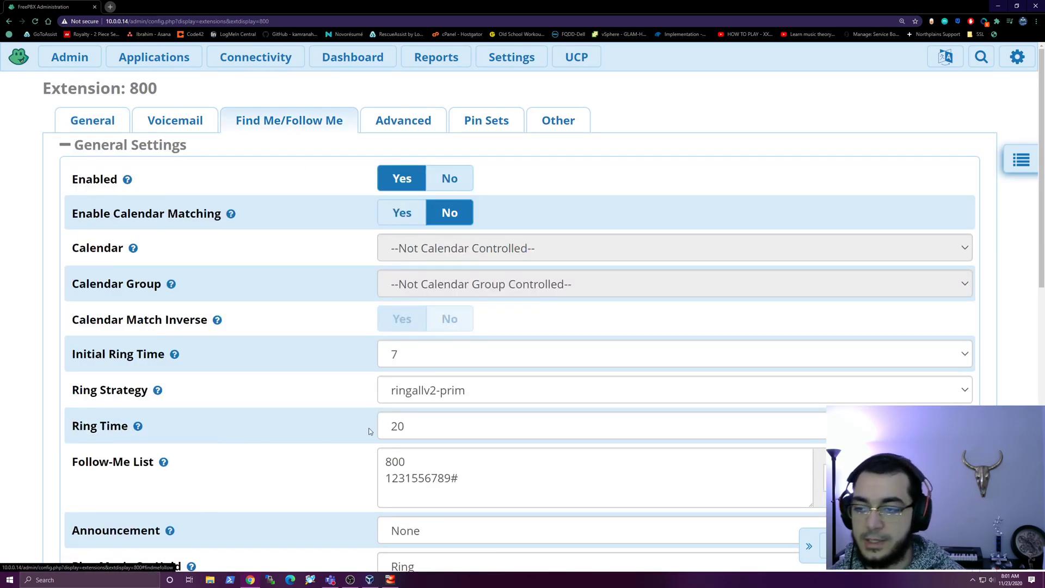
left_click(459, 476)
left_click_drag(459, 476, 451, 477)
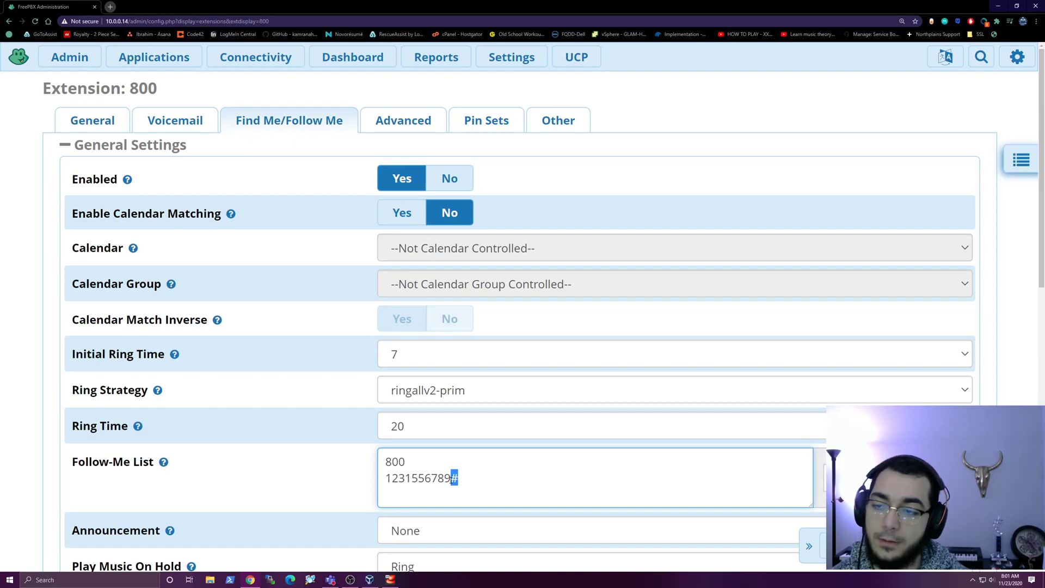
left_click(474, 478)
scroll(217, 359, "down", 10)
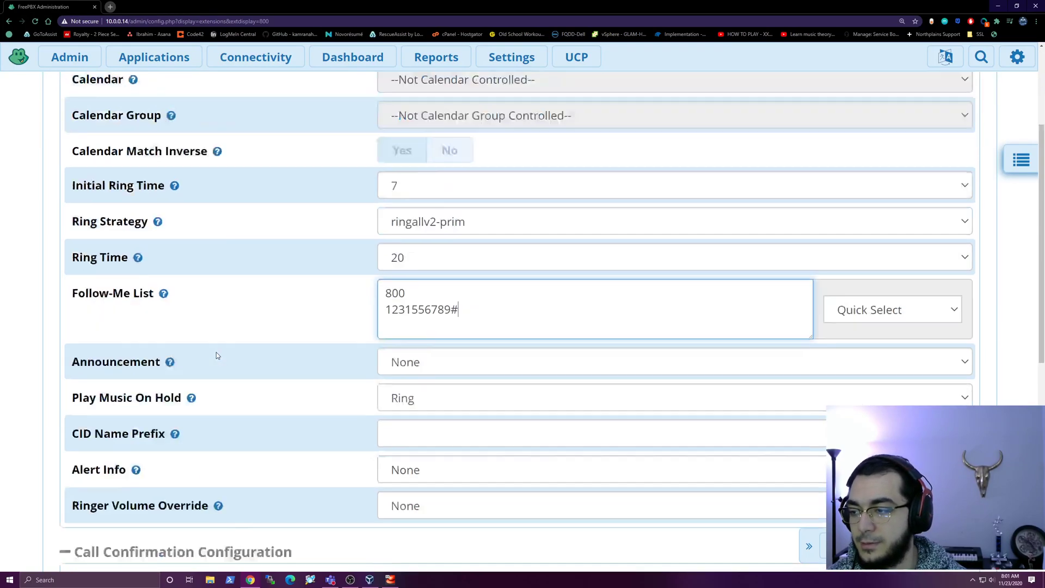
scroll(216, 352, "up", 1)
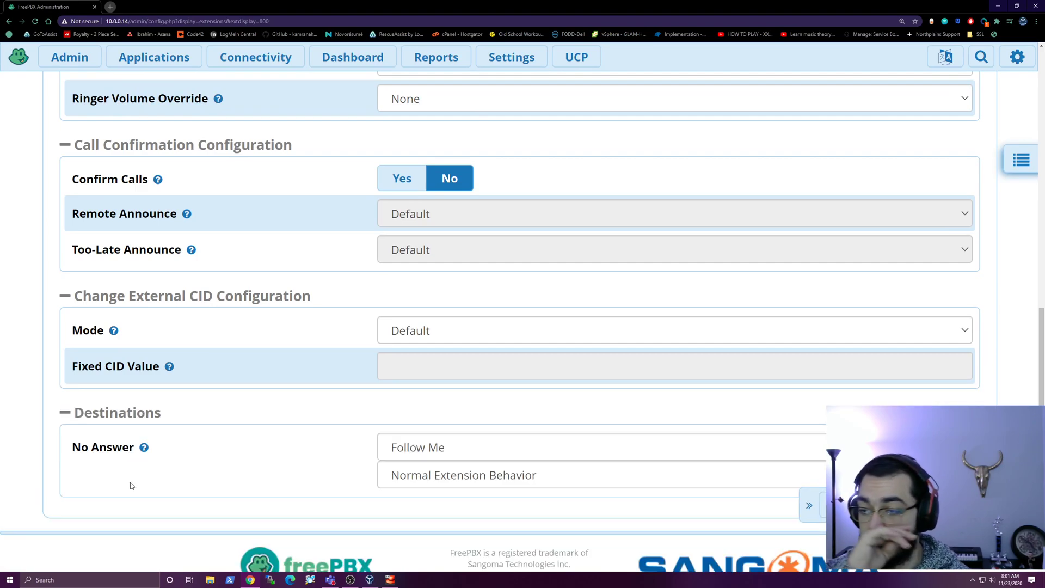
mouse_move(144, 450)
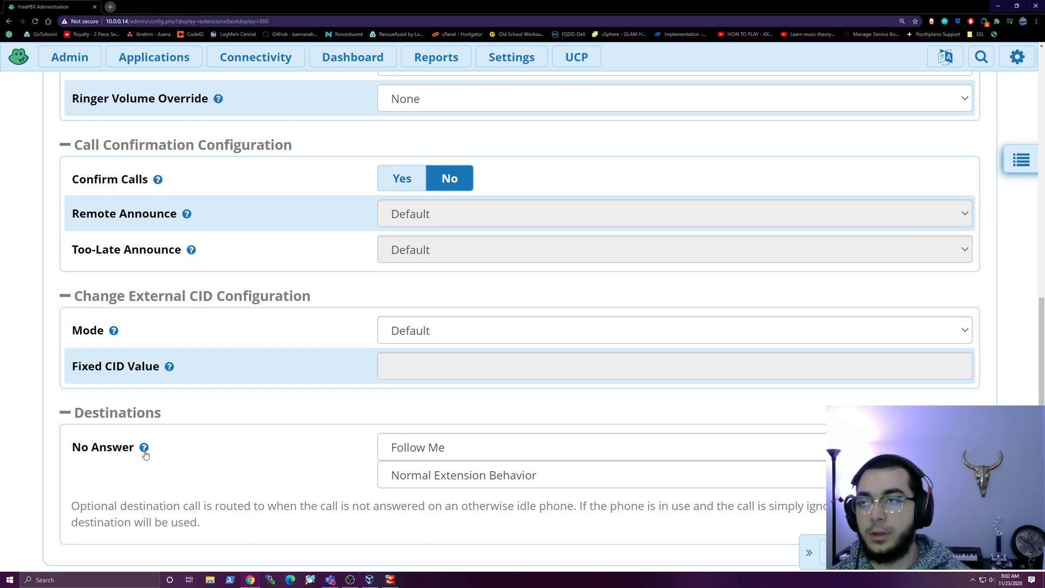
Add a new IVR, begin its name with 'def', and create an entry for digit 1.
left_click(154, 58)
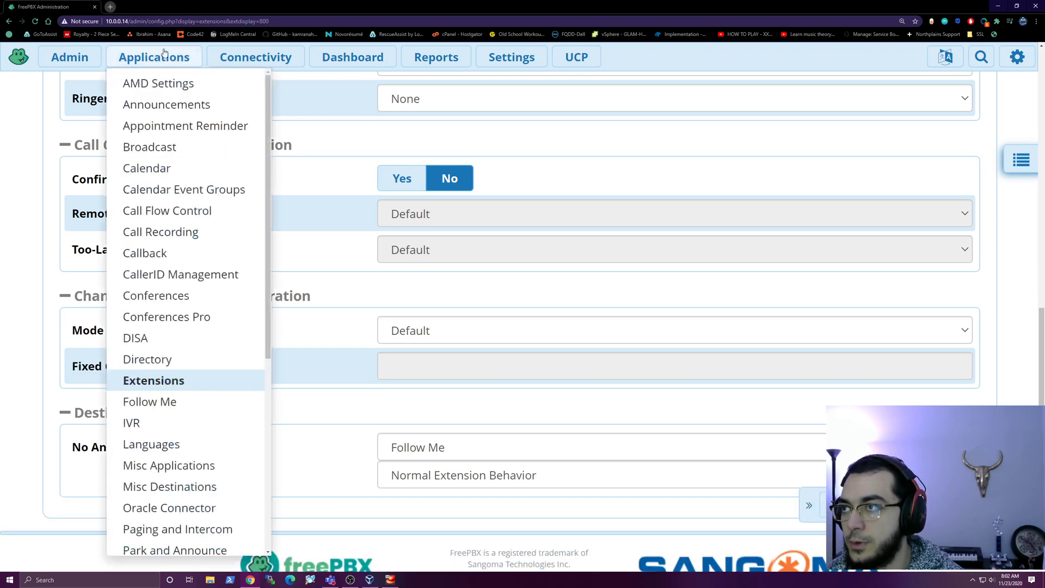
left_click(149, 423)
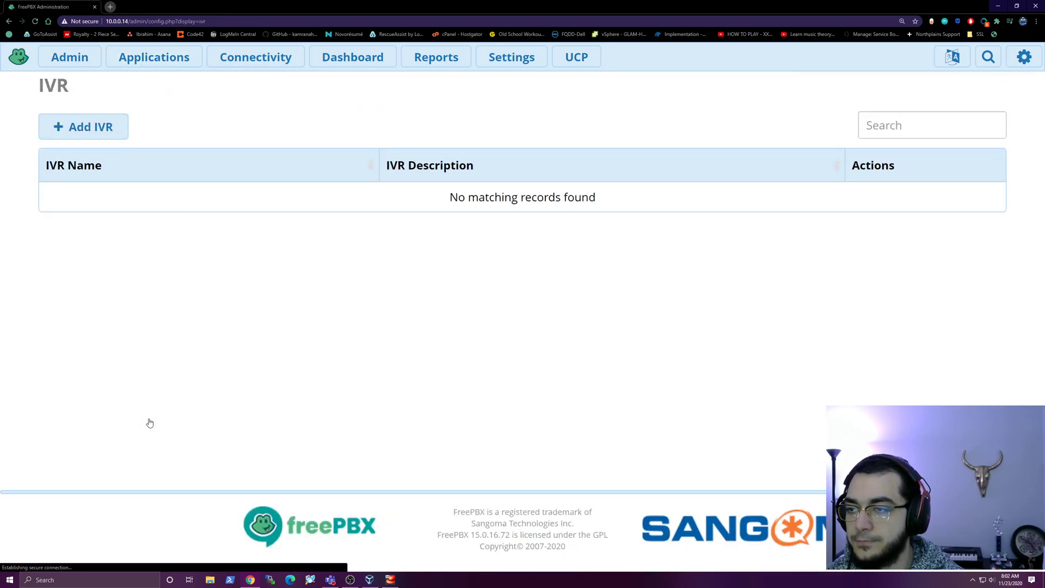
left_click(82, 139)
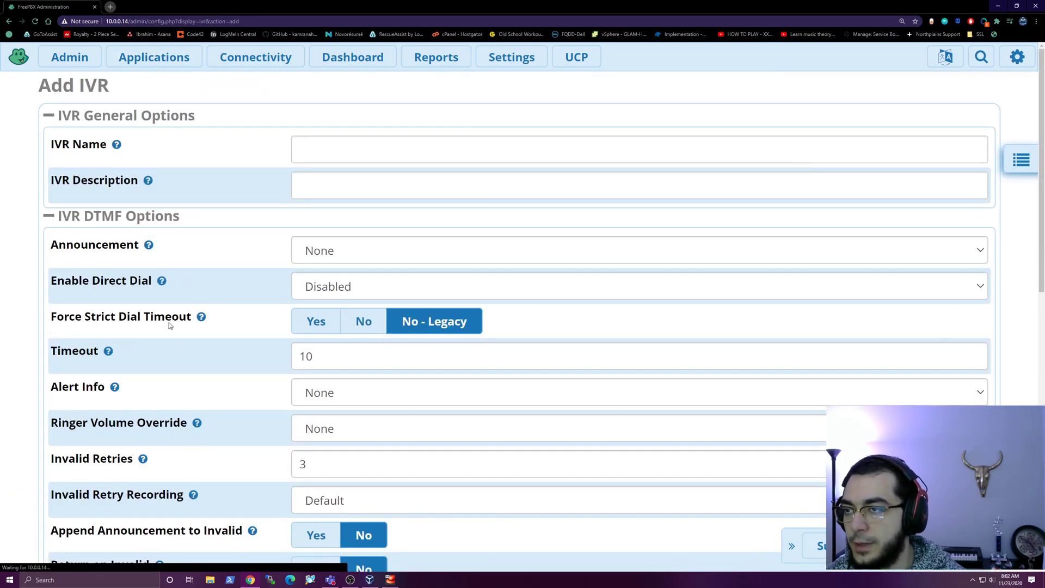
left_click(320, 145)
type("default")
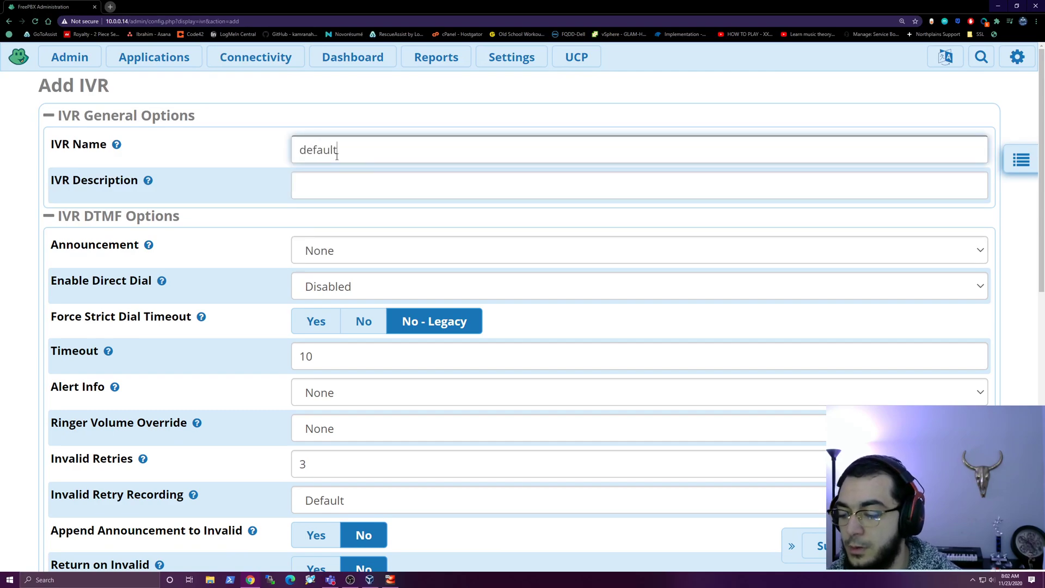
scroll(312, 373, "down", 10)
left_click(152, 406)
type("1")
scroll(446, 305, "down", 3)
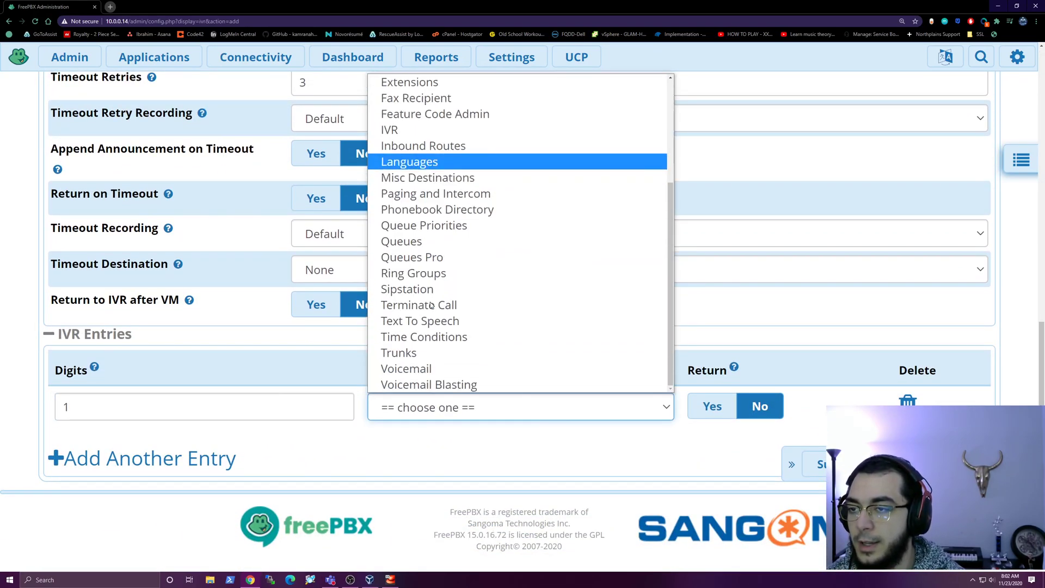
left_click(414, 275)
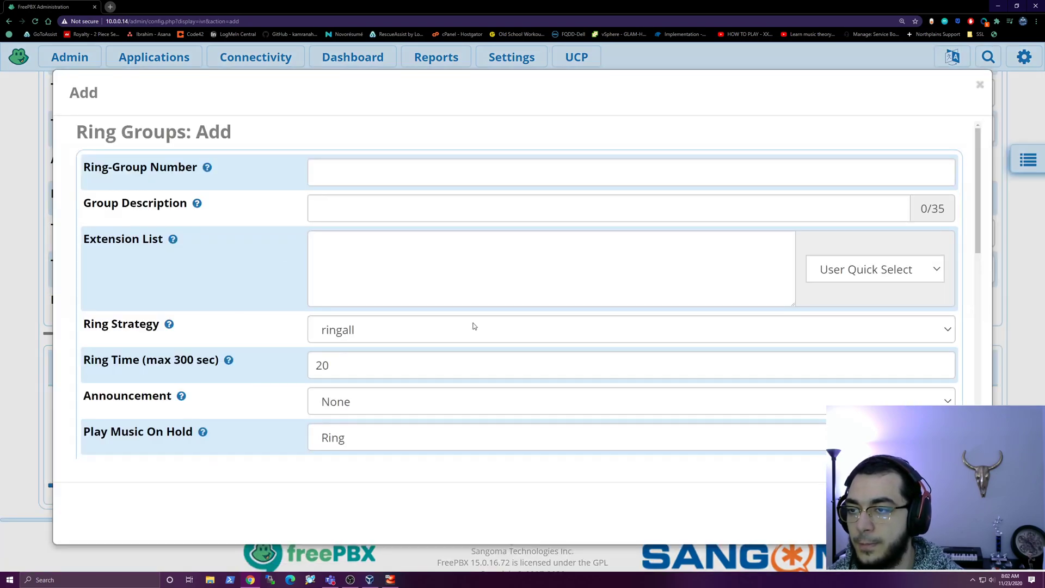
Make a new ring group 500 containing extension 800 the destination for IVR digit 1.
key("Escape")
left_click(520, 413)
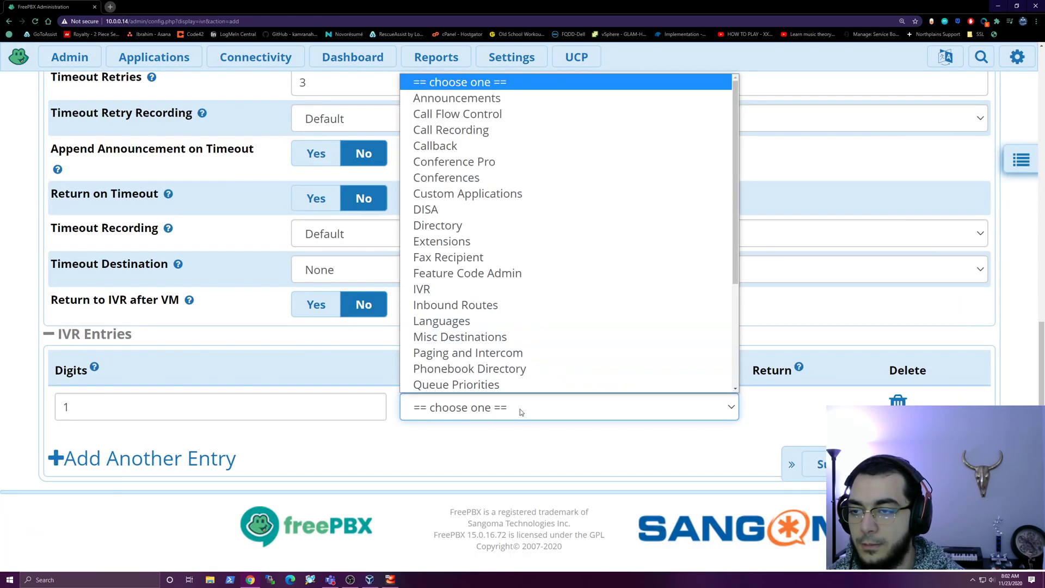
scroll(468, 363, "down", 3)
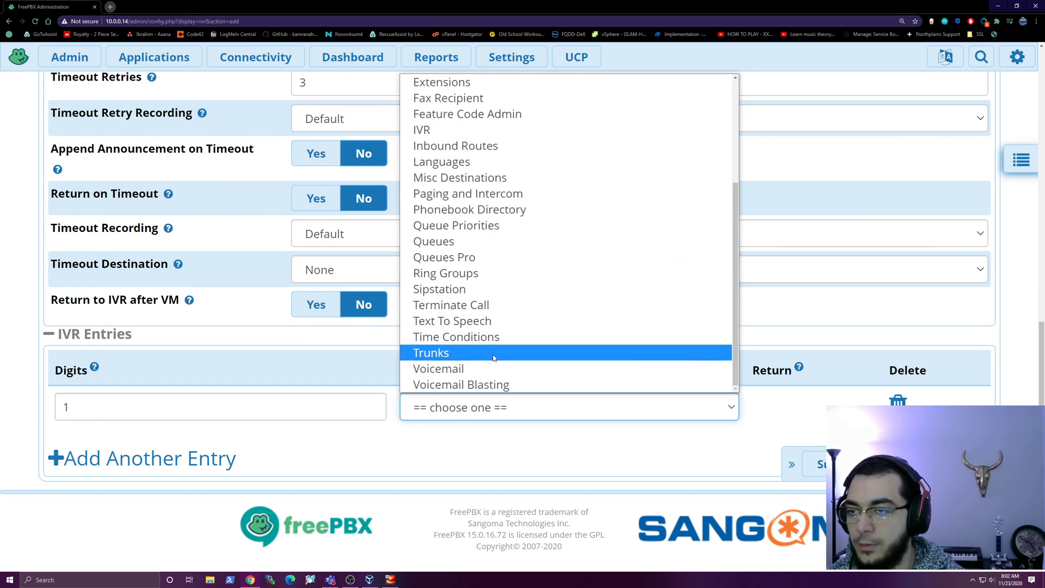
left_click(463, 274)
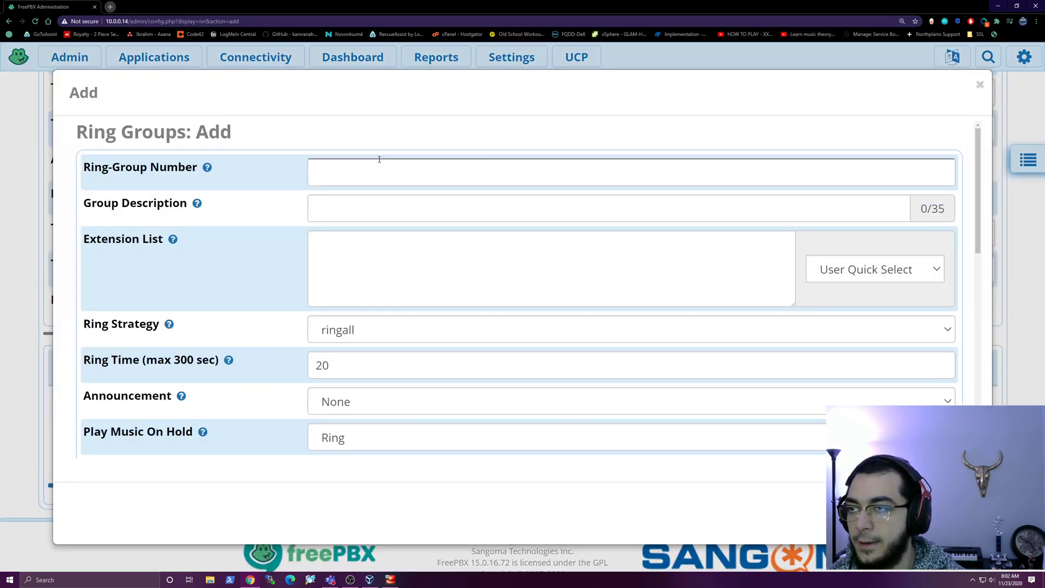
left_click(375, 173)
type("50")
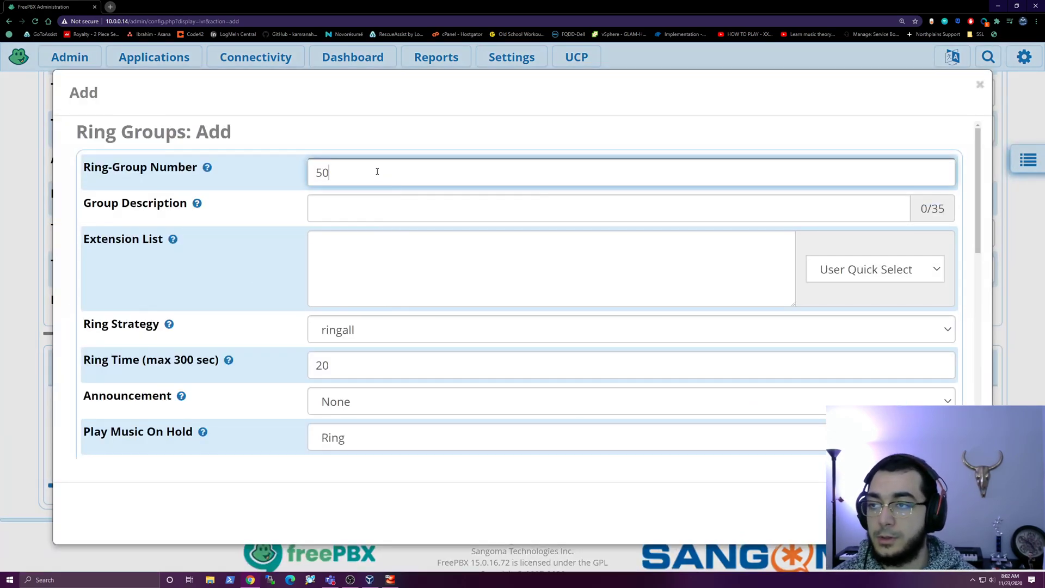
type("0")
left_click(928, 270)
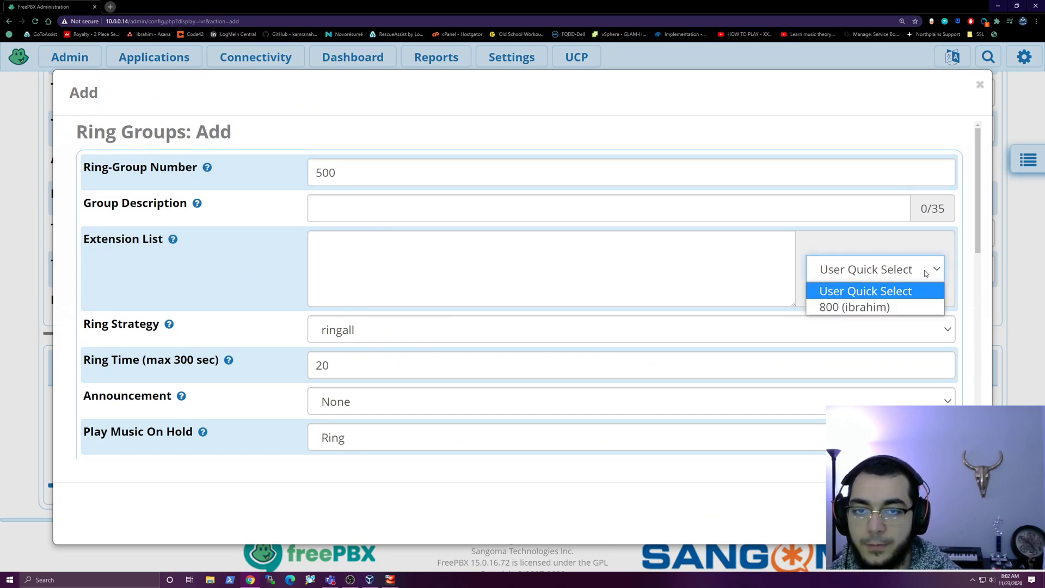
left_click(834, 308)
Browse the ring group's no-answer destinations, trying Fax Recipient and IVR before backing out.
scroll(252, 261, "down", 9)
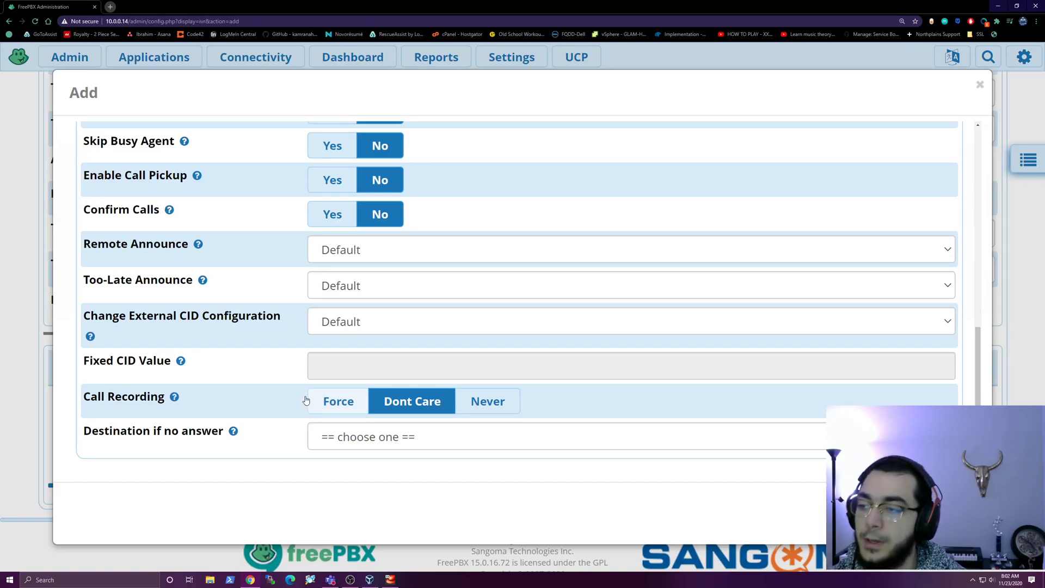
mouse_move(171, 392)
scroll(192, 401, "down", 1)
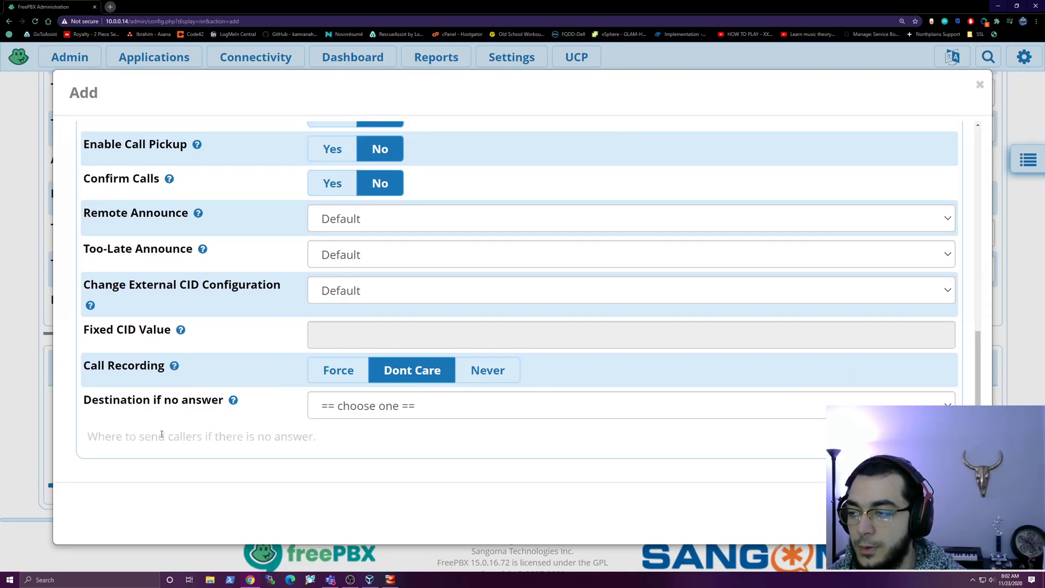
left_click(363, 407)
left_click(363, 408)
left_click(363, 407)
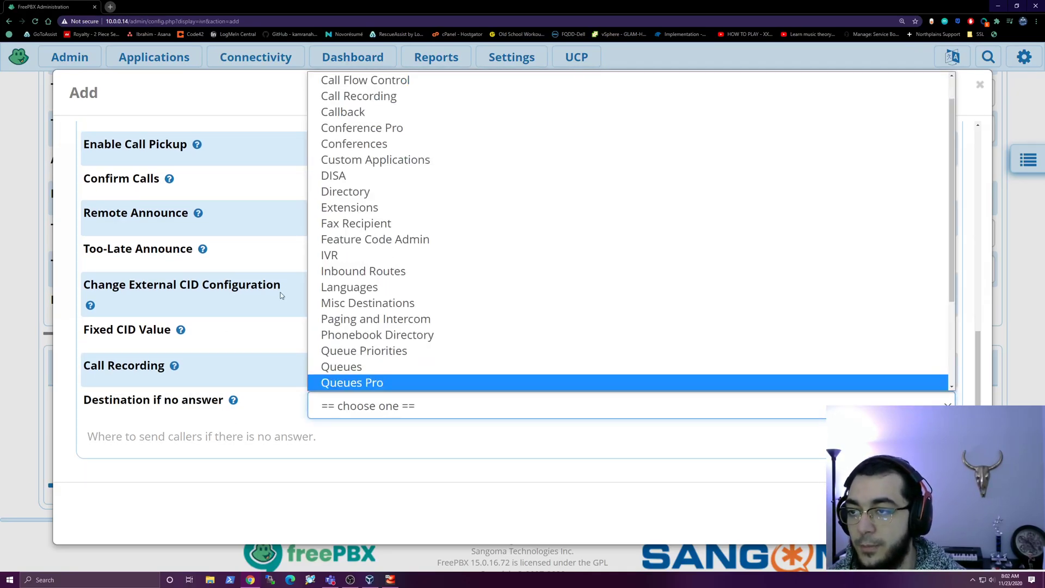
left_click(342, 256)
left_click(347, 415)
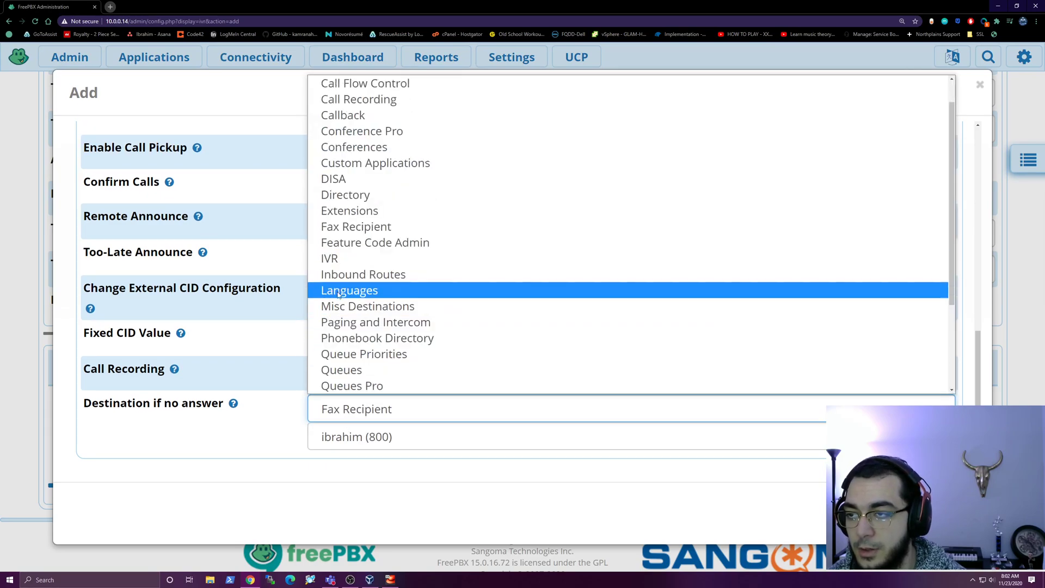
left_click(335, 257)
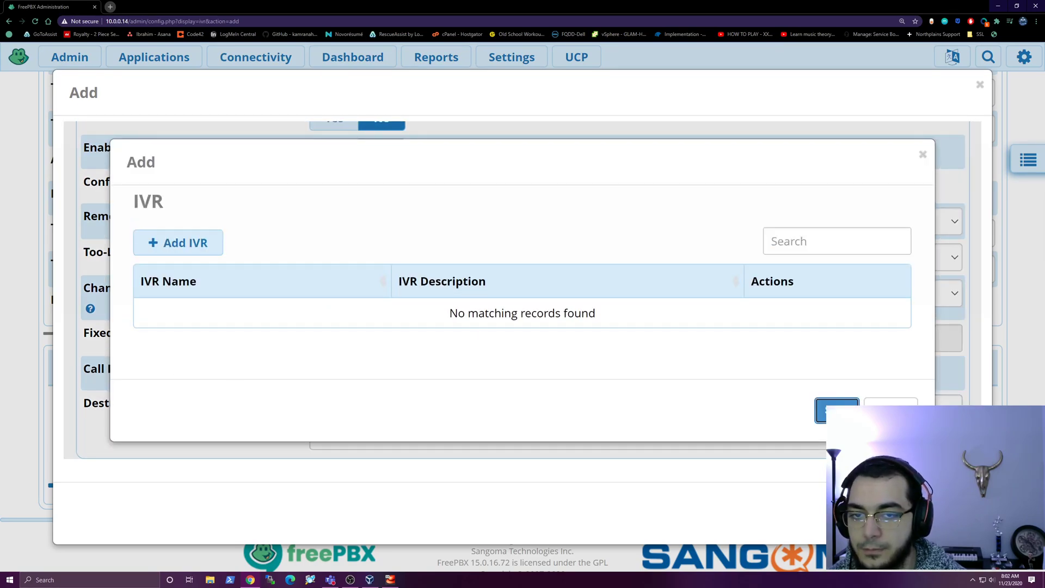
key("Escape")
left_click(425, 448)
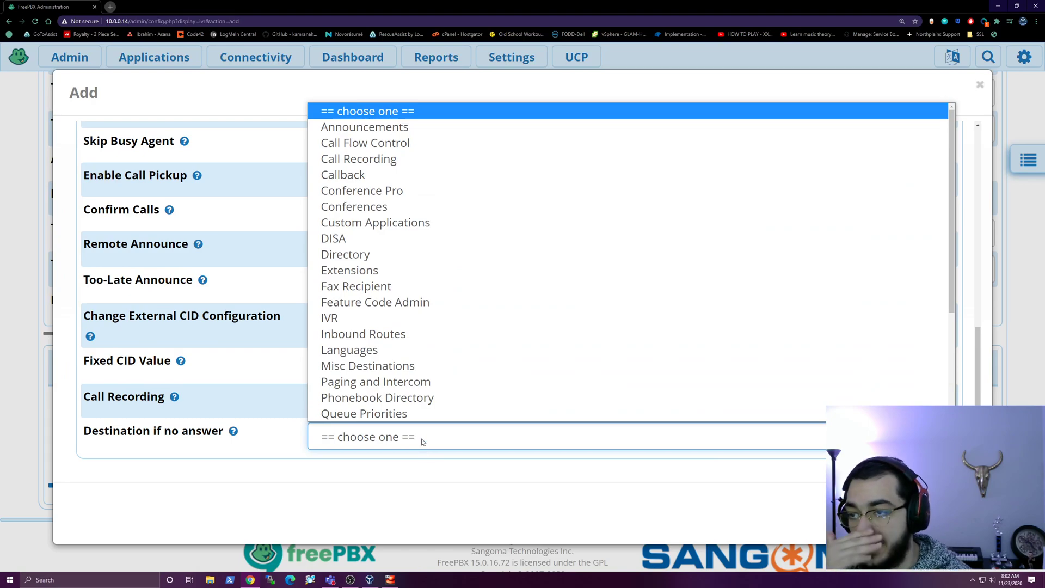
scroll(403, 348, "down", 4)
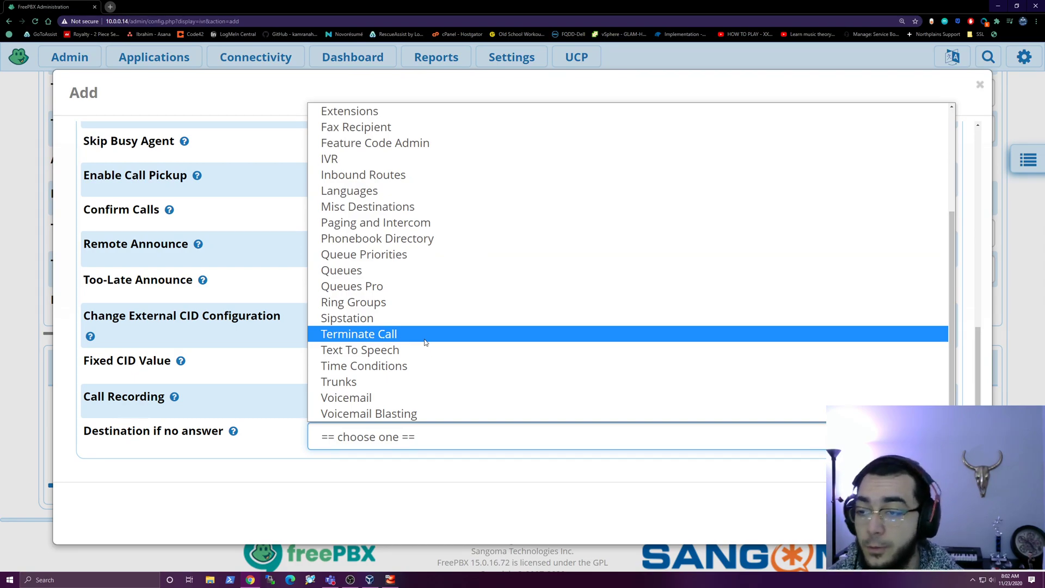
scroll(425, 342, "up", 3)
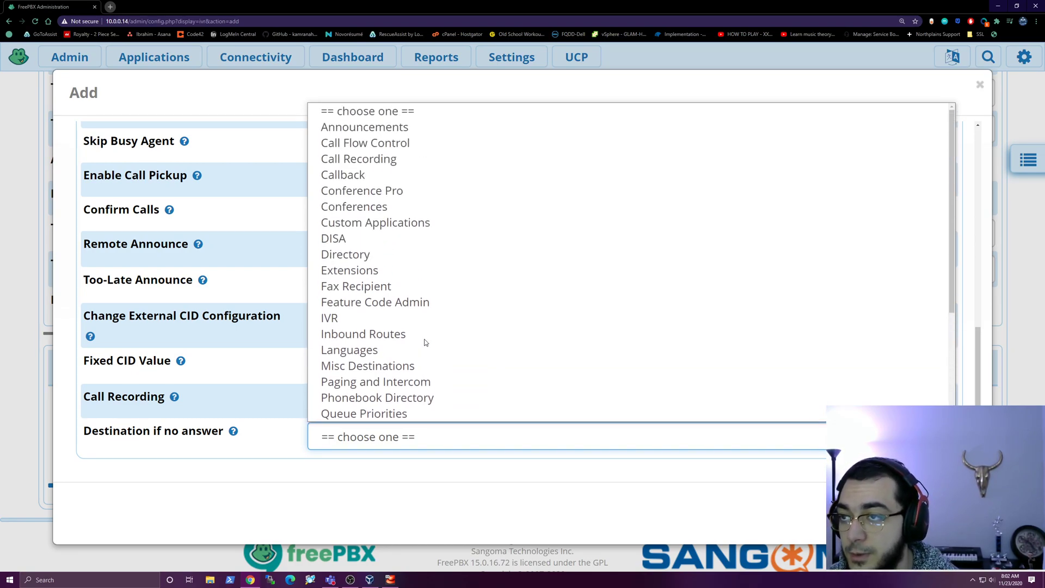
left_click(716, 517)
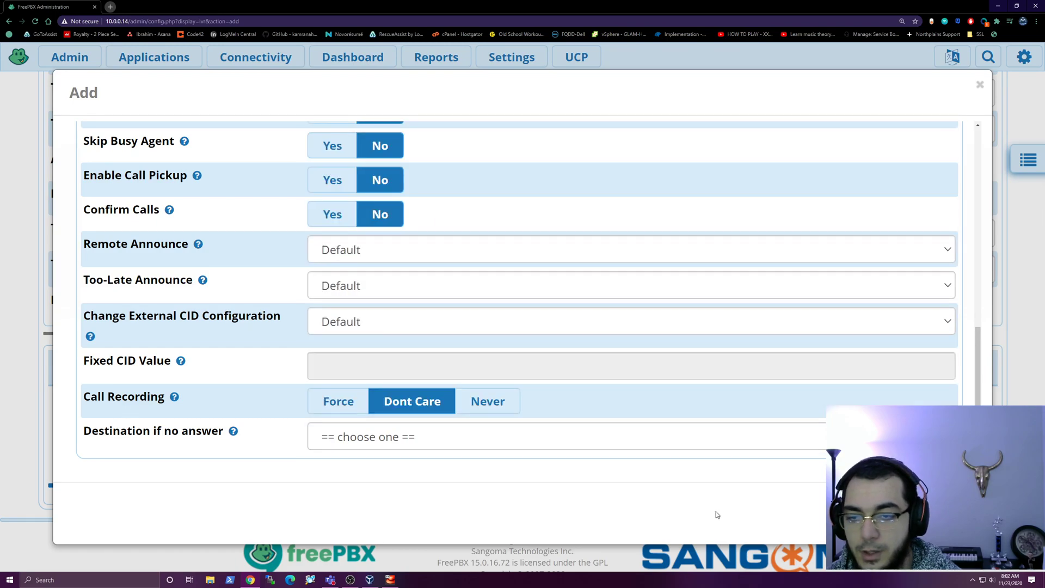
Send ring group 500's unanswered calls to extension 800's voicemail.
left_click(330, 434)
scroll(370, 399, "down", 3)
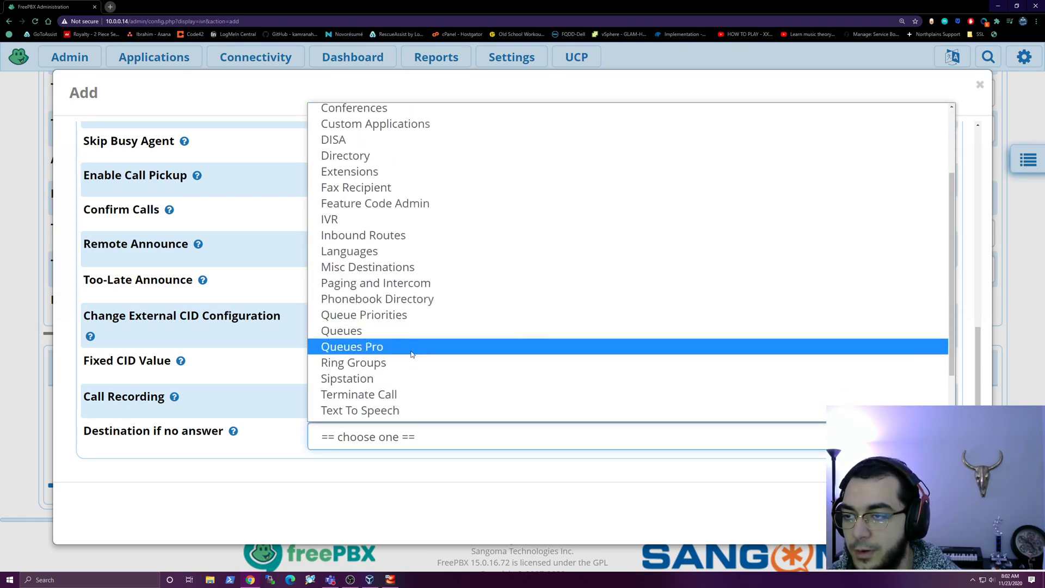
left_click(369, 398)
scroll(370, 400, "down", 1)
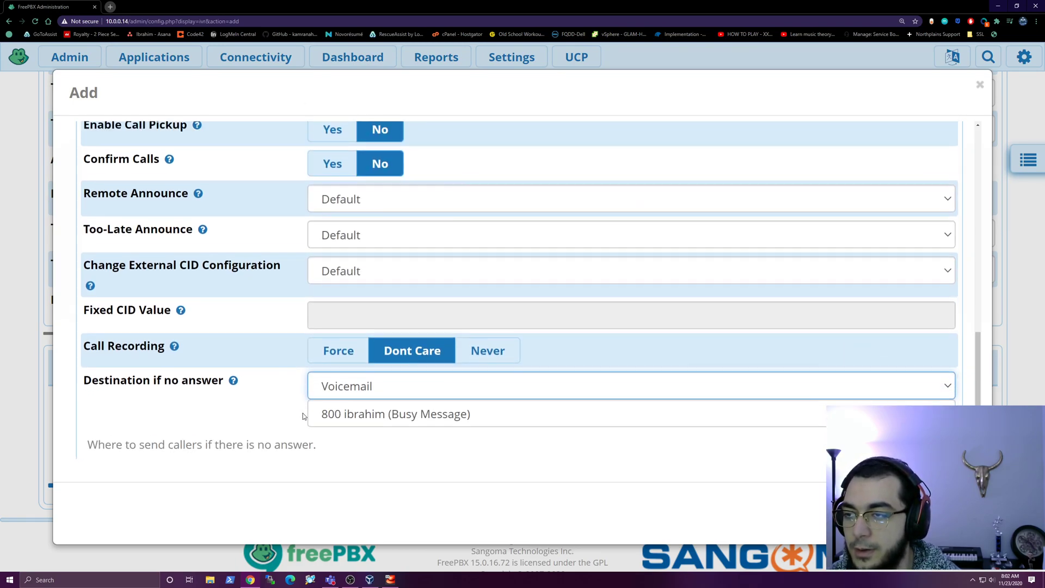
scroll(302, 415, "up", 2)
scroll(303, 414, "up", 3)
scroll(302, 415, "down", 2)
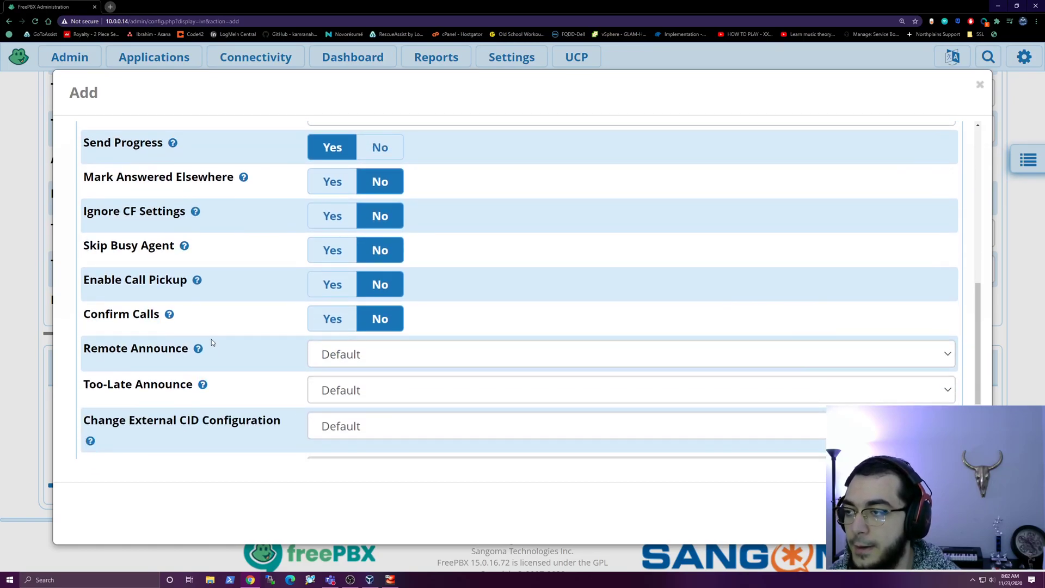
mouse_move(170, 316)
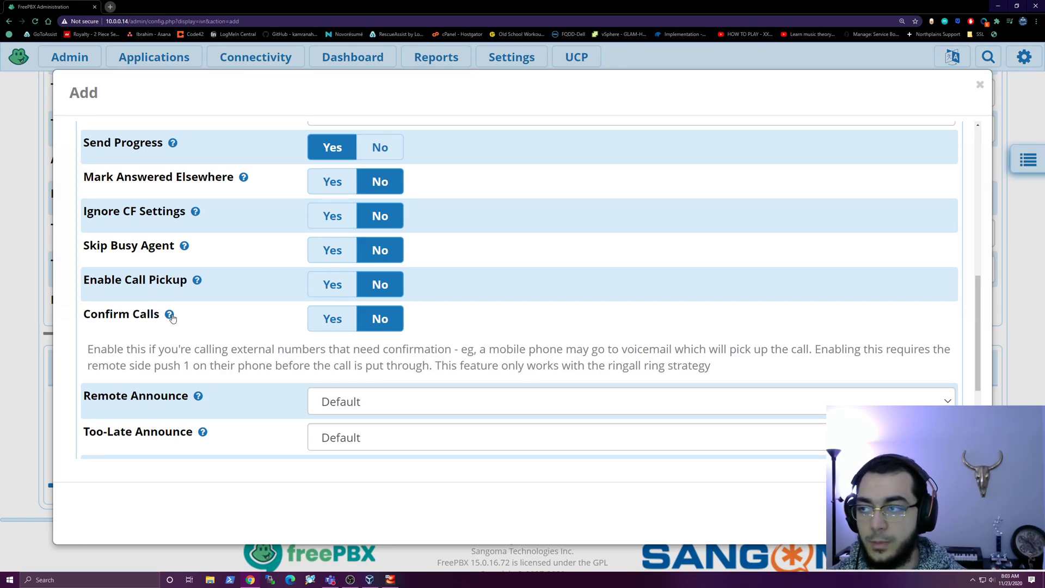
scroll(172, 319, "up", 7)
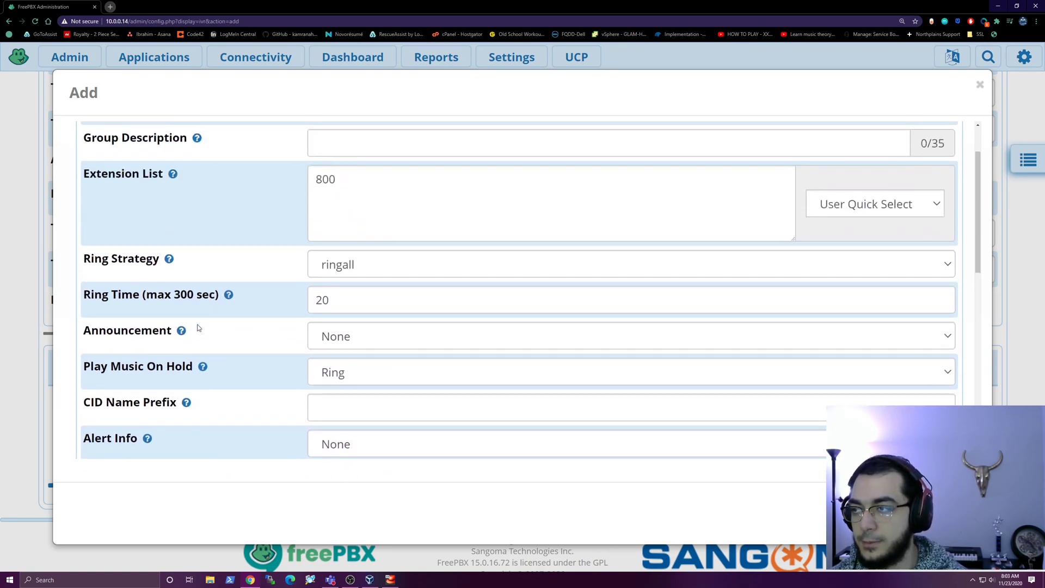
scroll(197, 328, "up", 2)
Describe ring group 500 as 'default rign', save it, and save the default IVR.
left_click(804, 481)
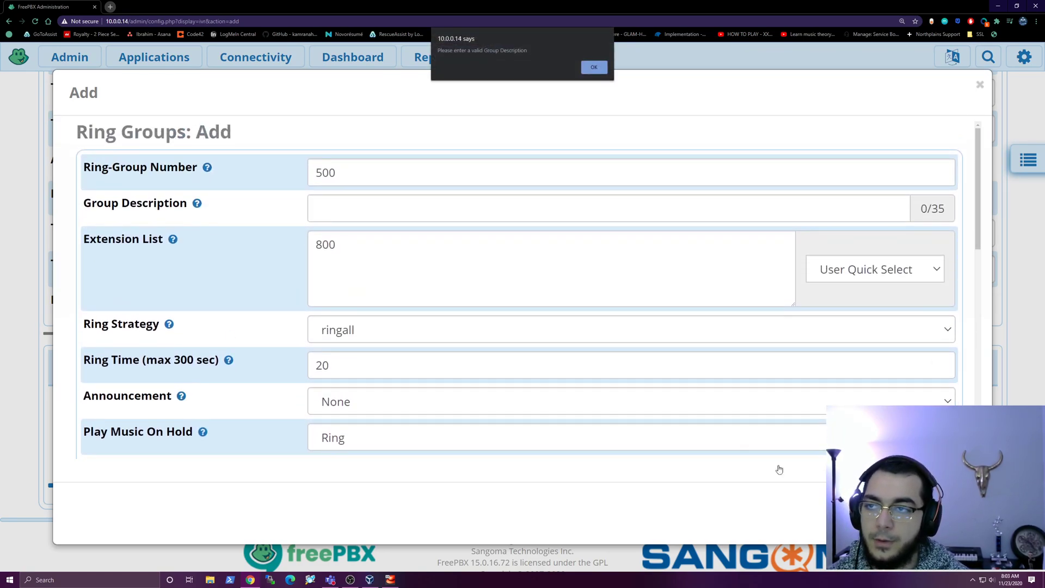
left_click(592, 67)
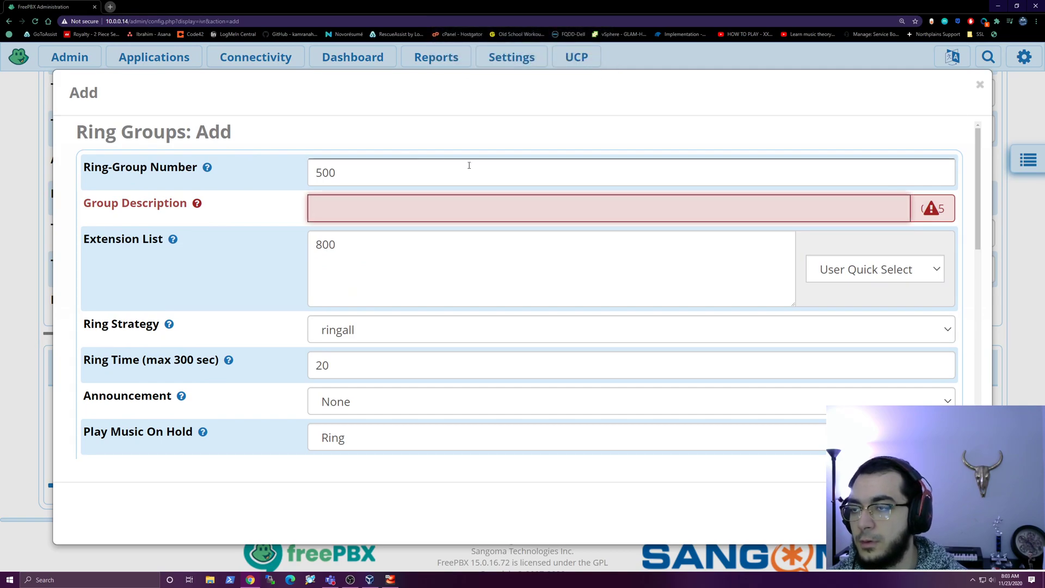
type("default rign")
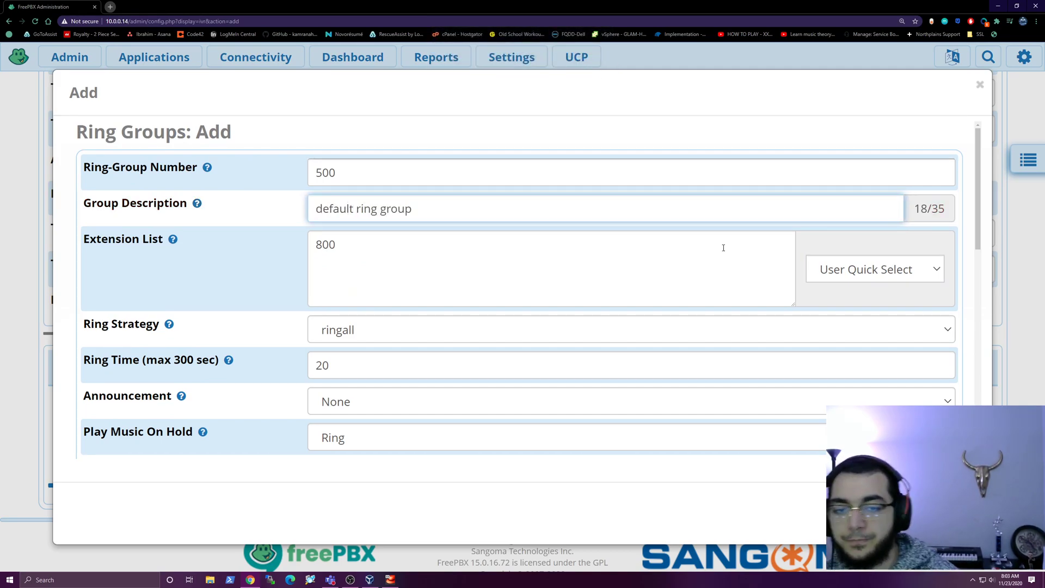
left_click(581, 469)
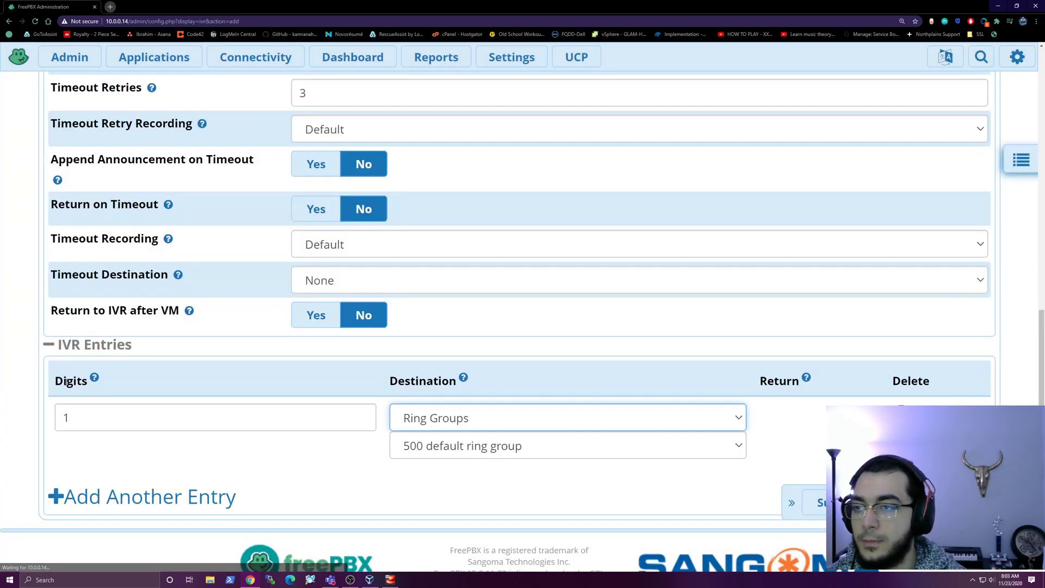
left_click(821, 502)
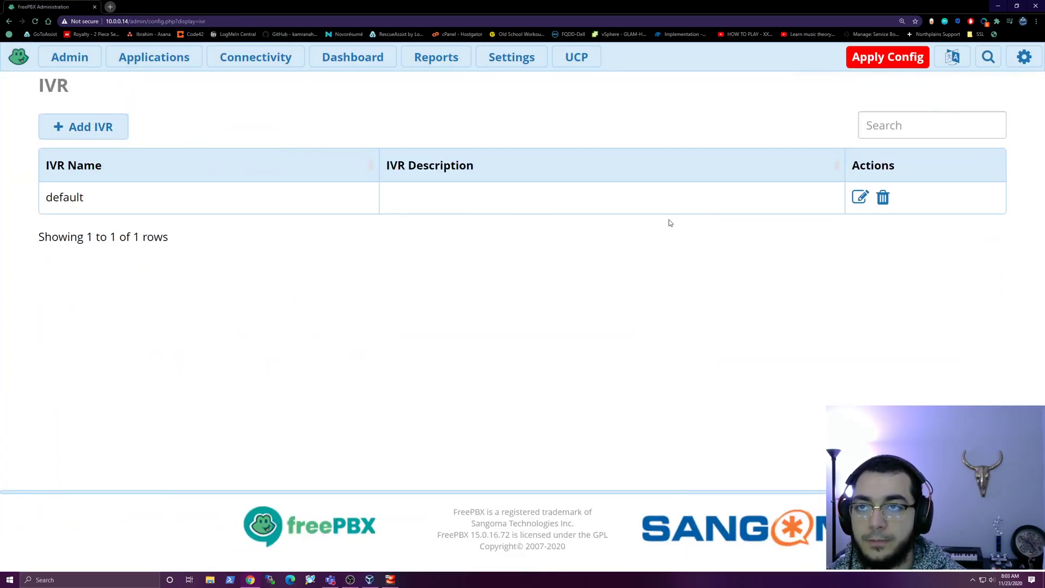
Apply the pending configuration changes and view the Inbound Routes page.
left_click(874, 57)
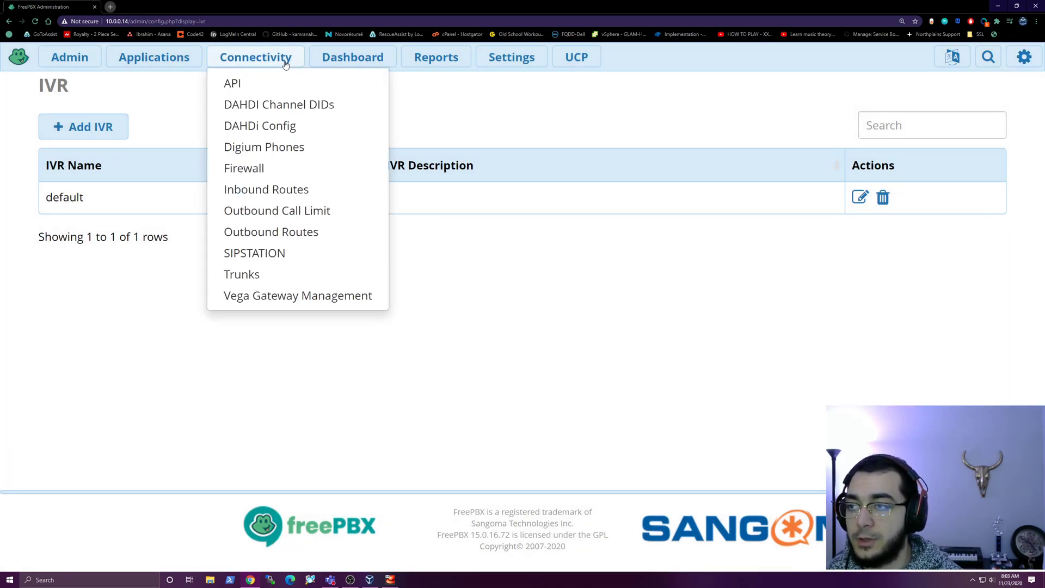
mouse_move(256, 57)
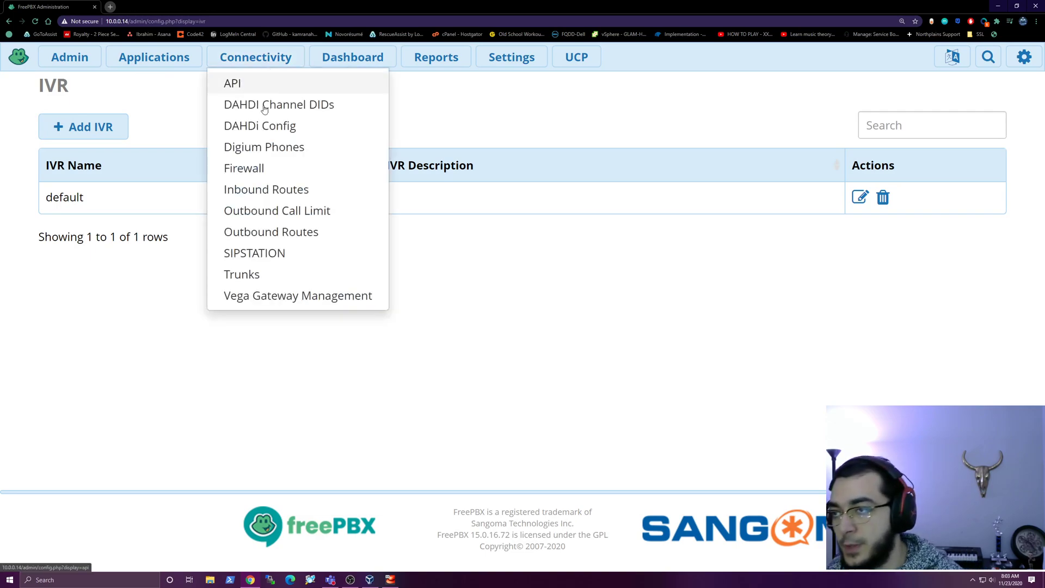
left_click(269, 191)
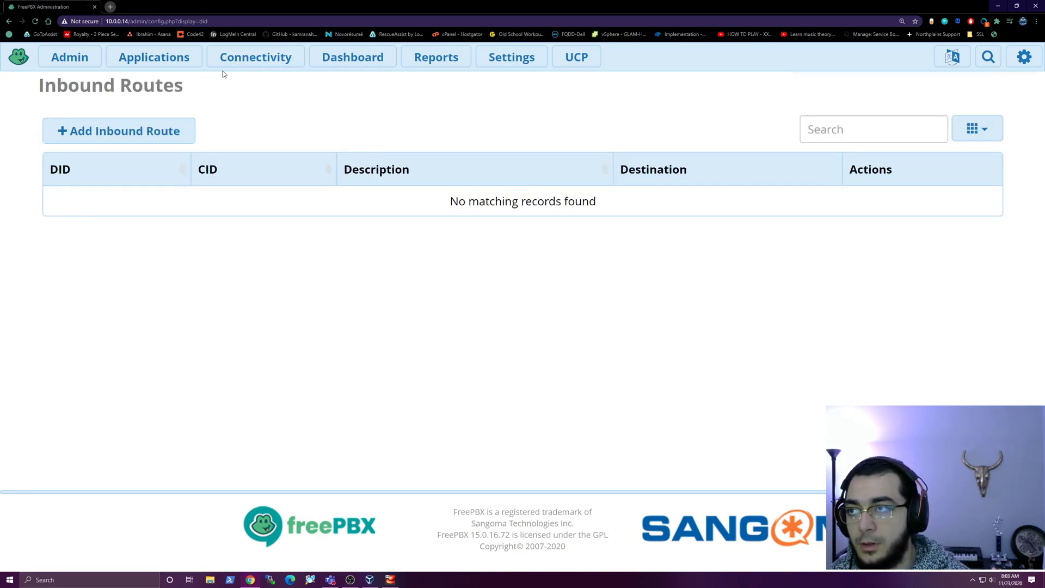
Check the empty Outbound Routes and Trunks pages and list the trunk types available to add.
mouse_move(226, 64)
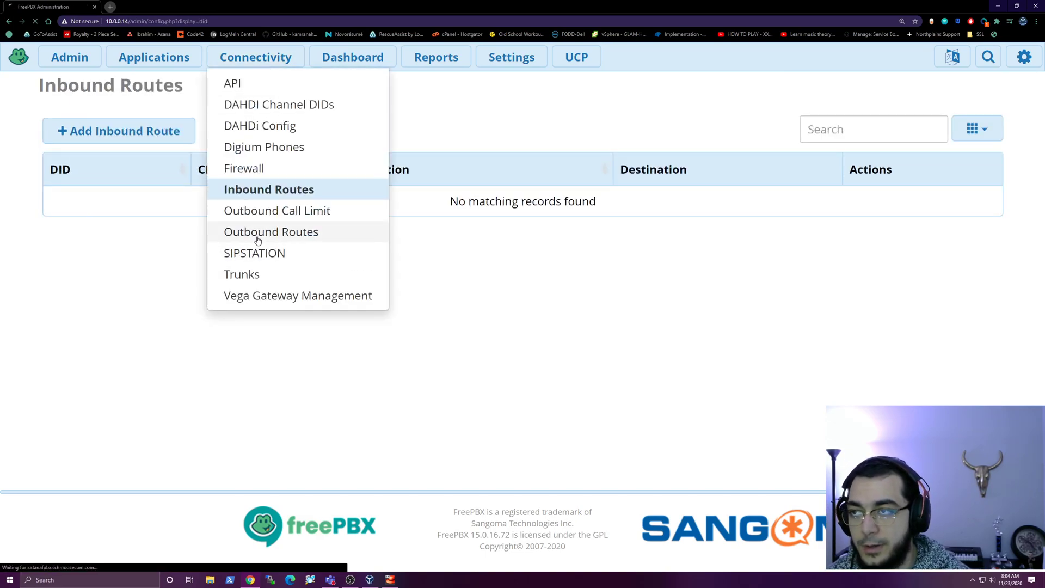
left_click(261, 233)
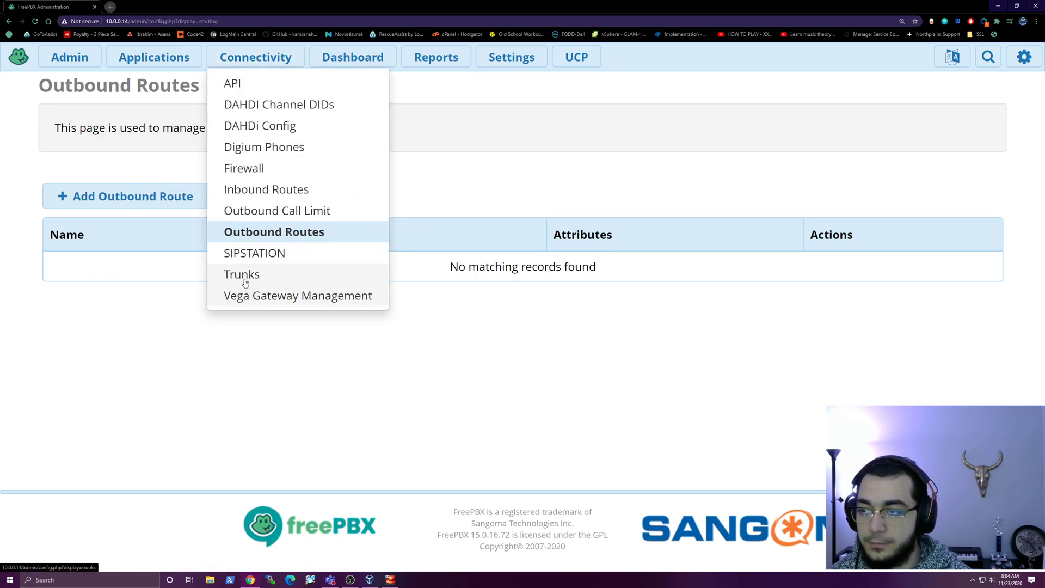
left_click(244, 276)
left_click(104, 202)
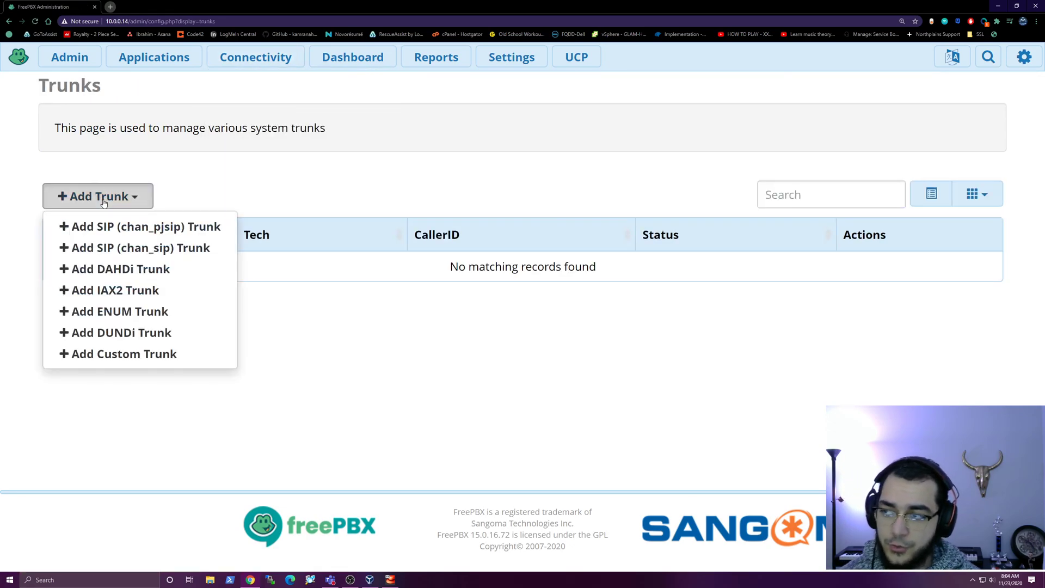
Start a new SIP (chan_sip) trunk and review its empty Dialed Number Manipulation Rules.
left_click(203, 185)
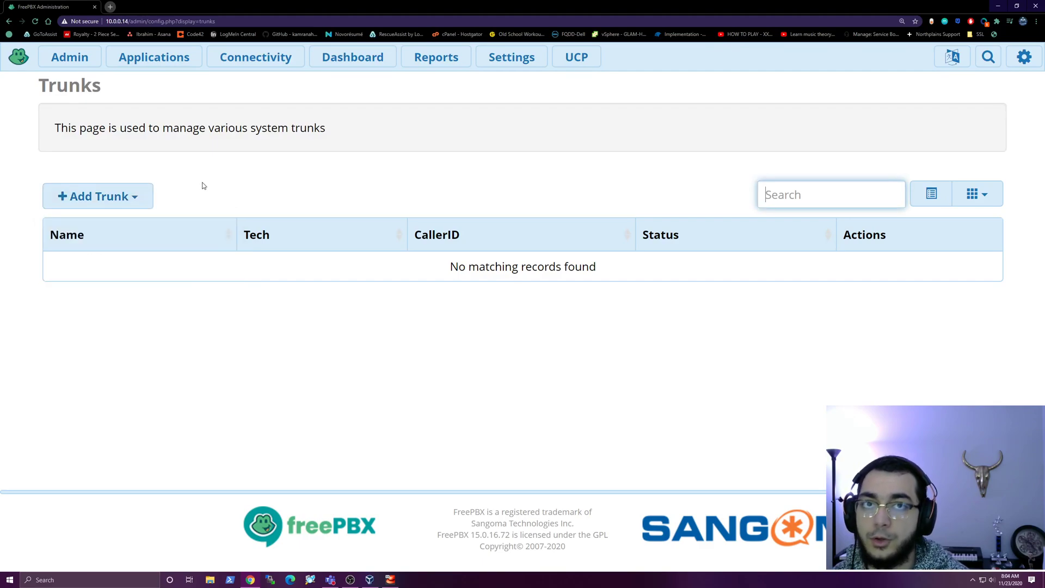
left_click(132, 197)
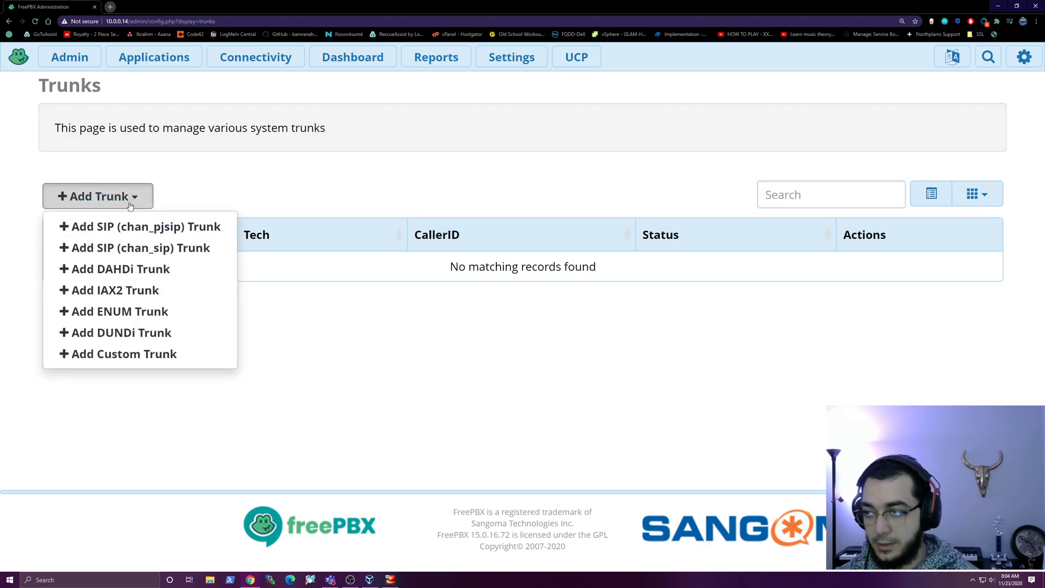
left_click(122, 250)
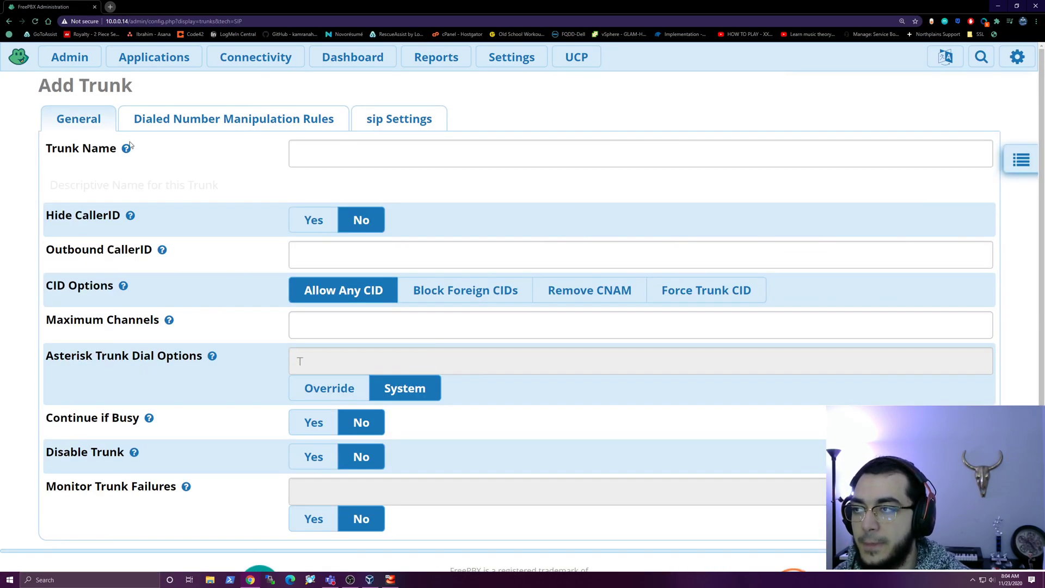
left_click(180, 120)
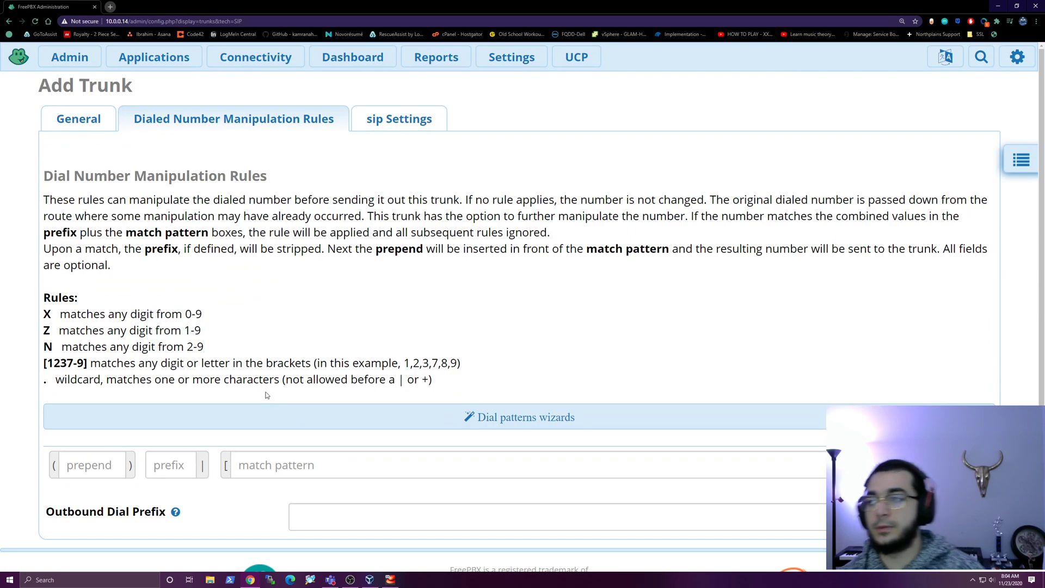
scroll(267, 395, "down", 1)
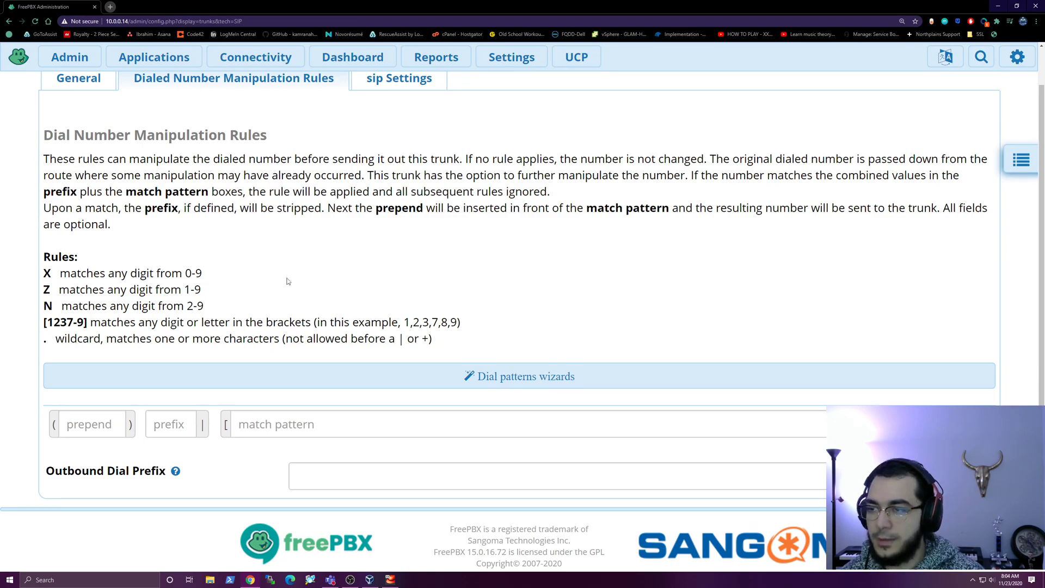
scroll(208, 358, "down", 1)
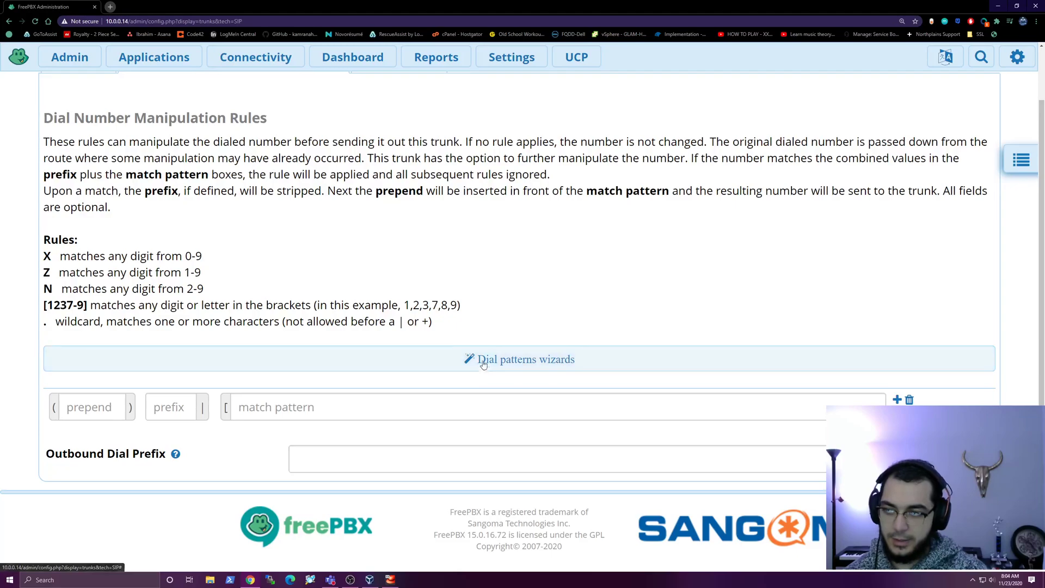
scroll(505, 352, "up", 1)
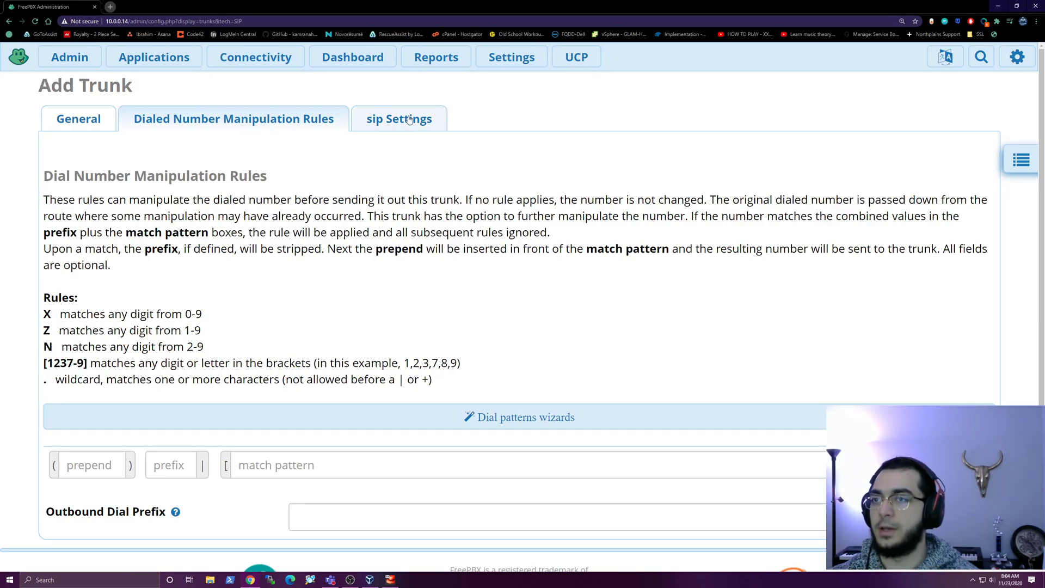
In sip Settings, highlight the outgoing PEER Details placeholders for provider IP, userid and password.
left_click(388, 126)
left_click_drag(381, 275, 268, 198)
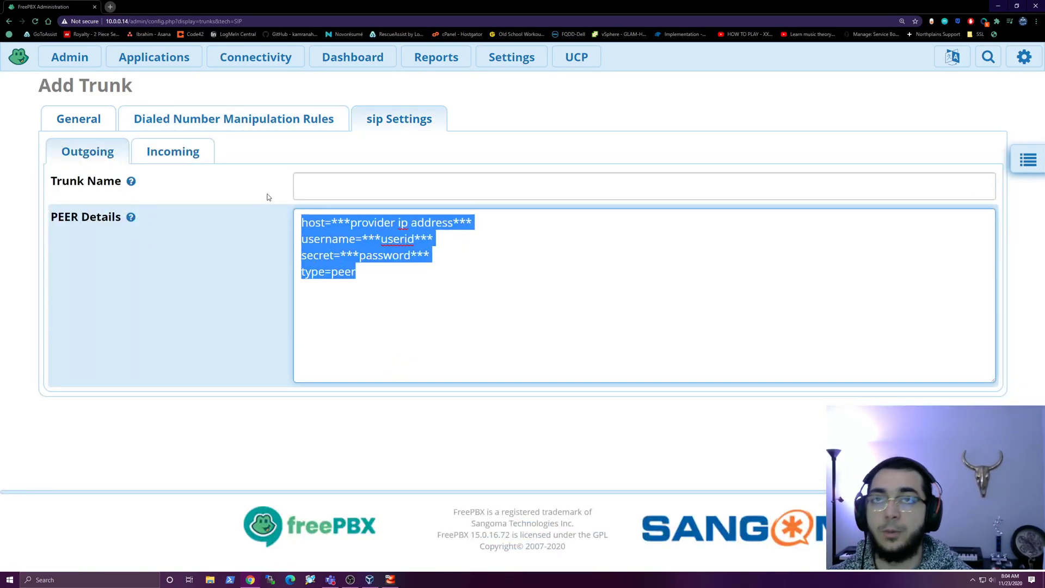
left_click(380, 275)
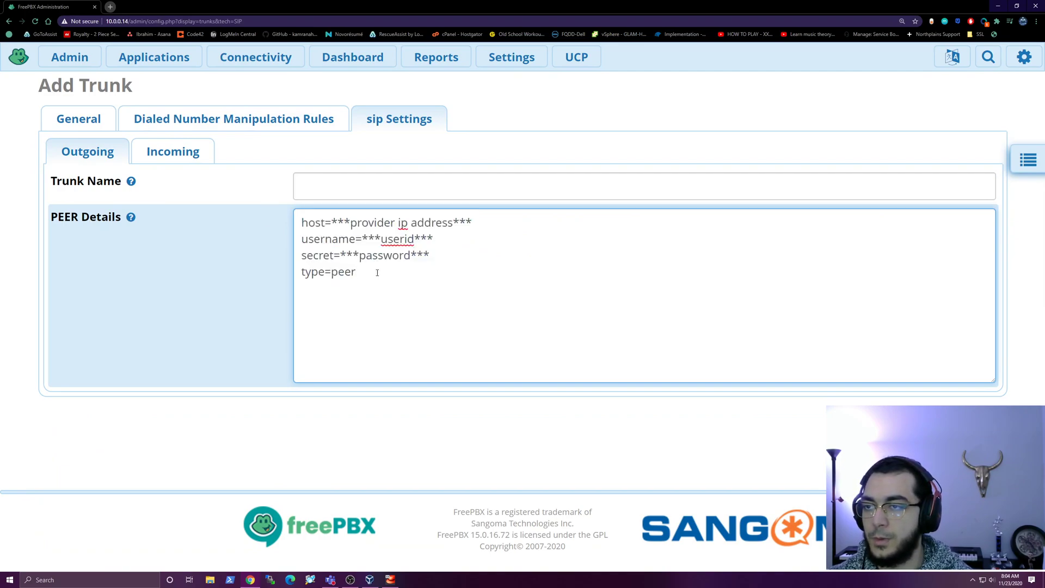
left_click_drag(332, 217, 483, 218)
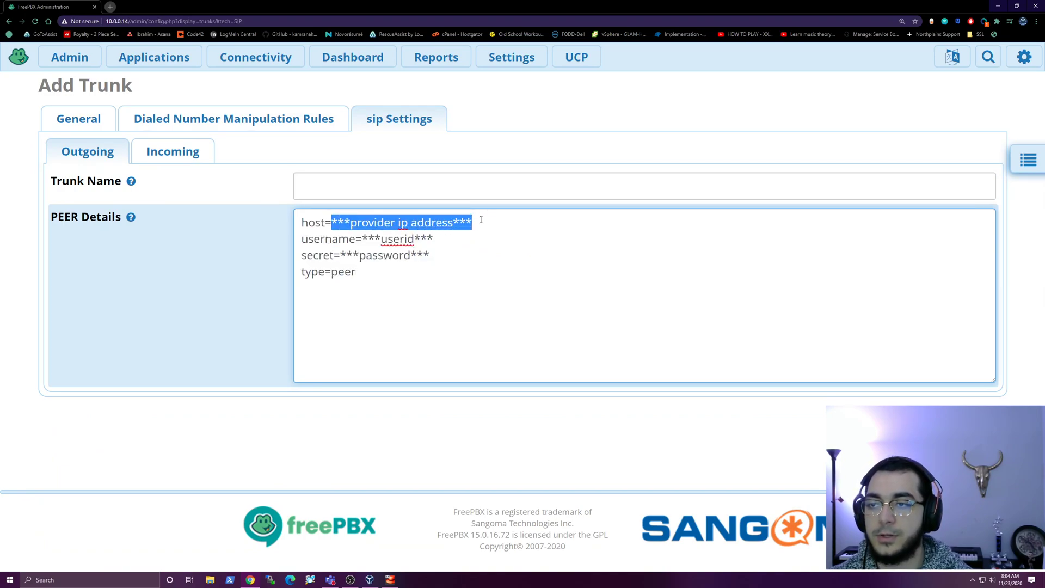
left_click_drag(430, 239, 363, 240)
left_click_drag(450, 259, 345, 262)
left_click(247, 270)
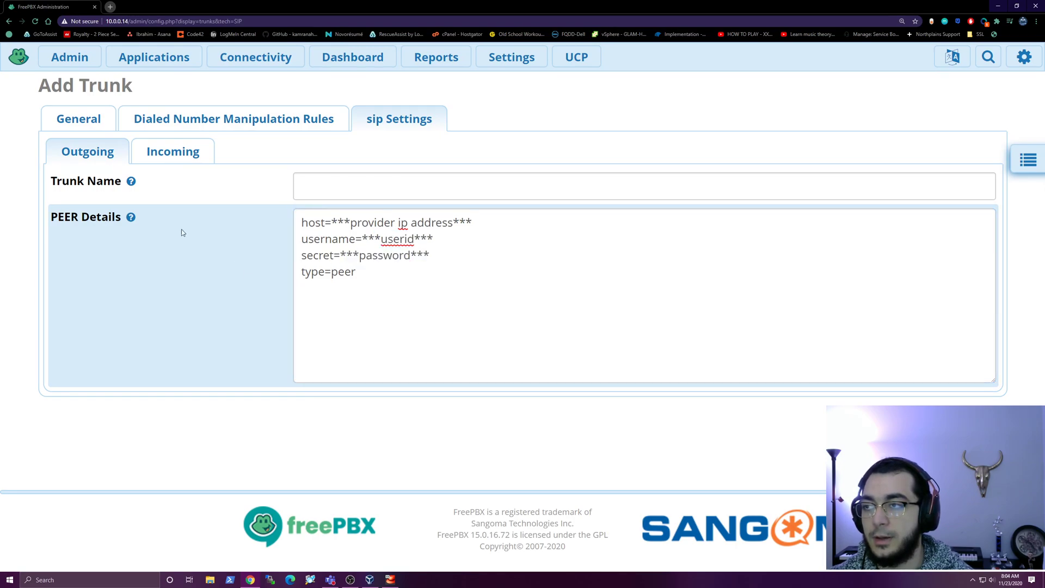
Show the Incoming USER Details, highlighting the password placeholder and the context=from-trunk and type=user lines.
left_click(173, 152)
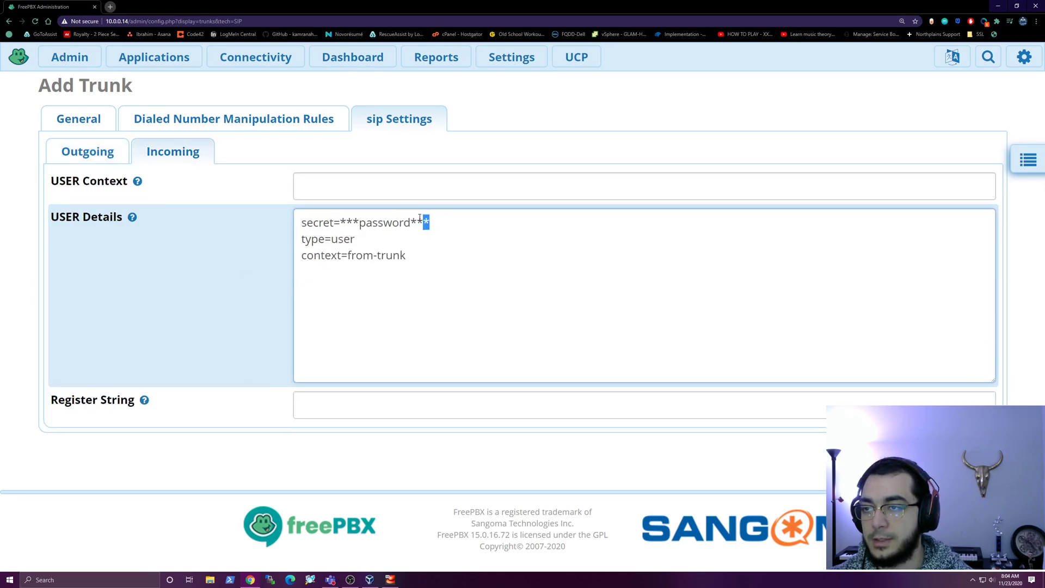
left_click_drag(430, 222, 336, 223)
left_click_drag(407, 255, 300, 239)
left_click(200, 282)
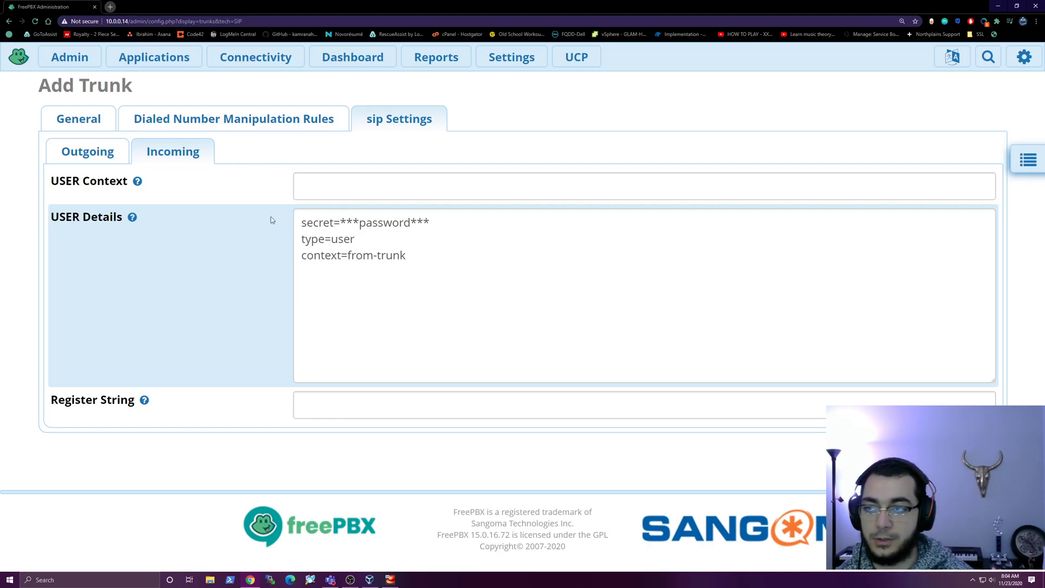
mouse_move(254, 64)
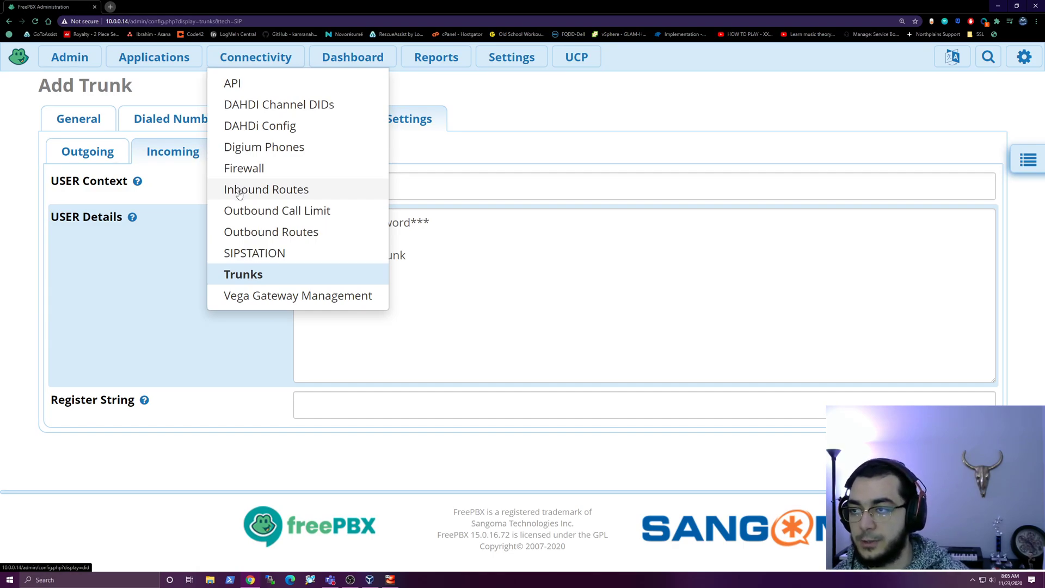
Add a new outbound route and view its empty Dial Patterns.
left_click(239, 232)
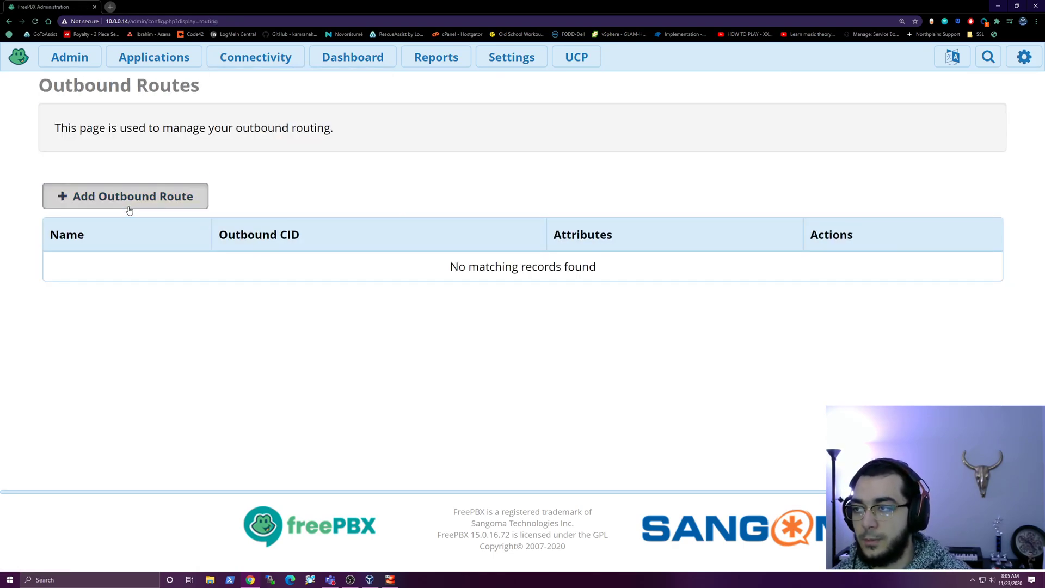
left_click(128, 211)
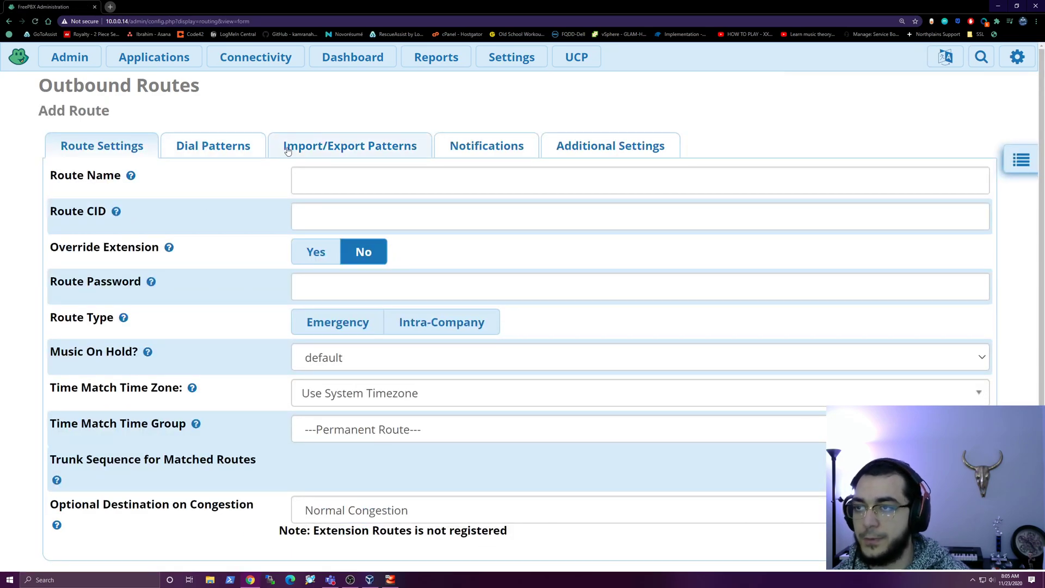
left_click(213, 146)
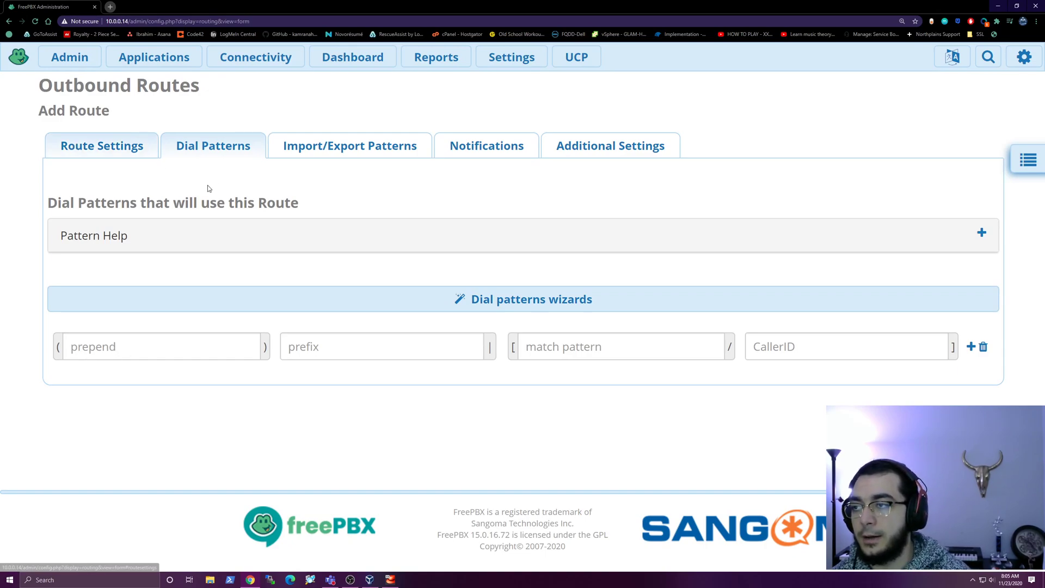
Return to Route Settings and check the Time Group choices, leaving it unchanged.
left_click(136, 146)
scroll(313, 355, "down", 2)
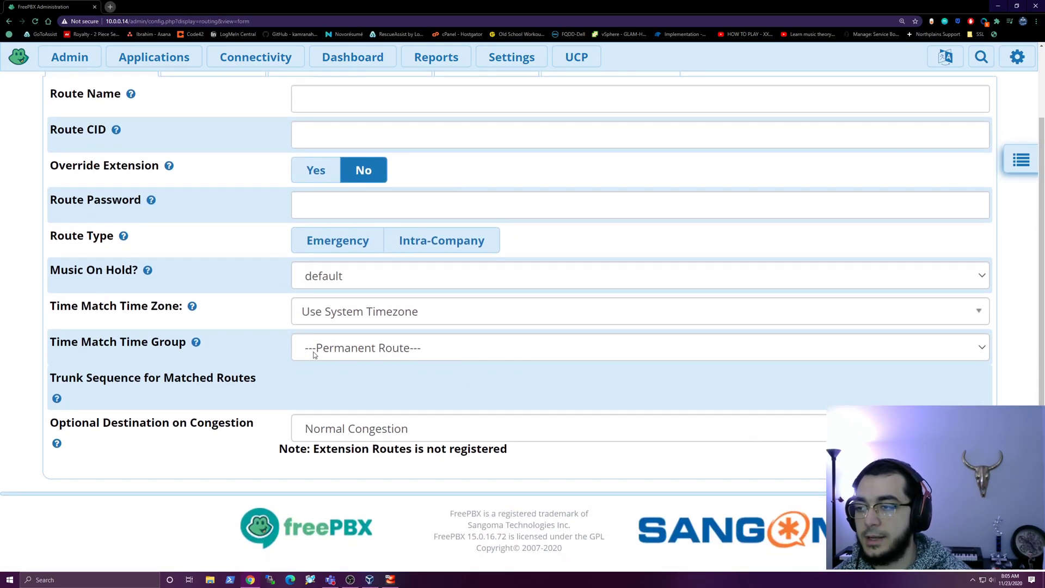
left_click(332, 351)
left_click(332, 351)
Read through the route settings, highlighting part of the Route Password help text.
scroll(321, 353, "up", 2)
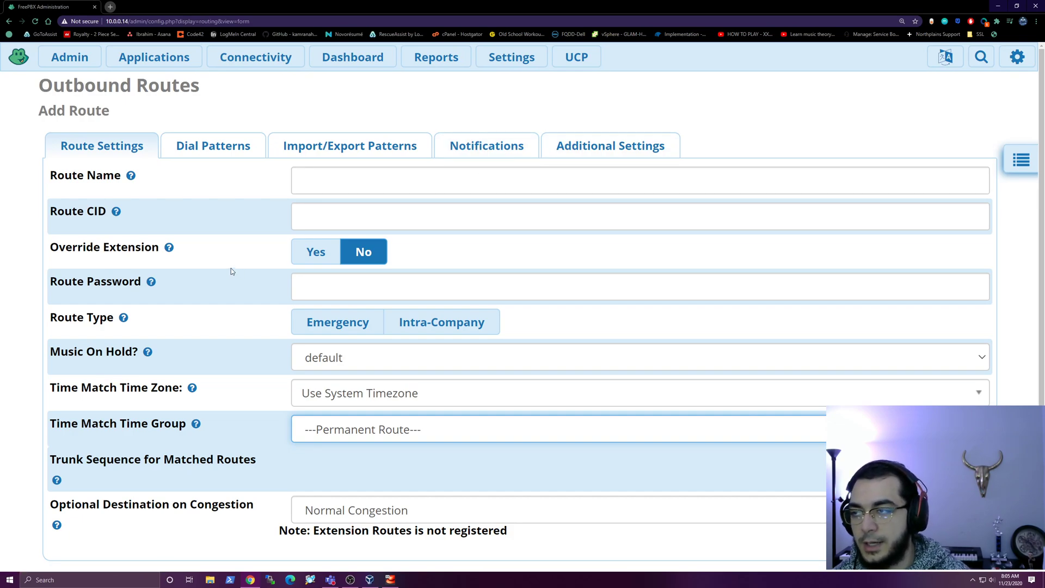
scroll(198, 311, "down", 3)
scroll(197, 313, "up", 3)
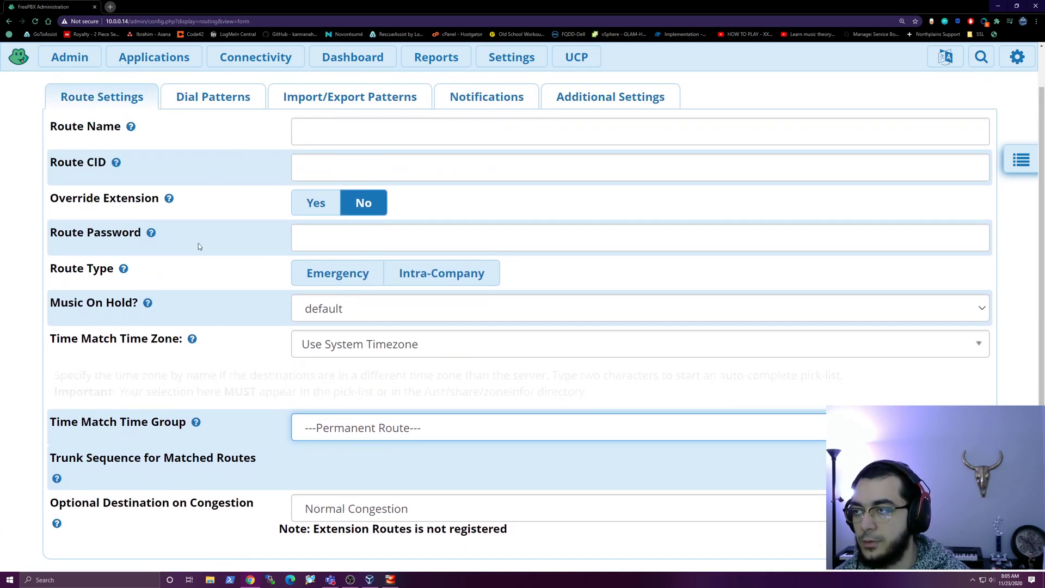
scroll(152, 282, "down", 2)
scroll(137, 278, "up", 2)
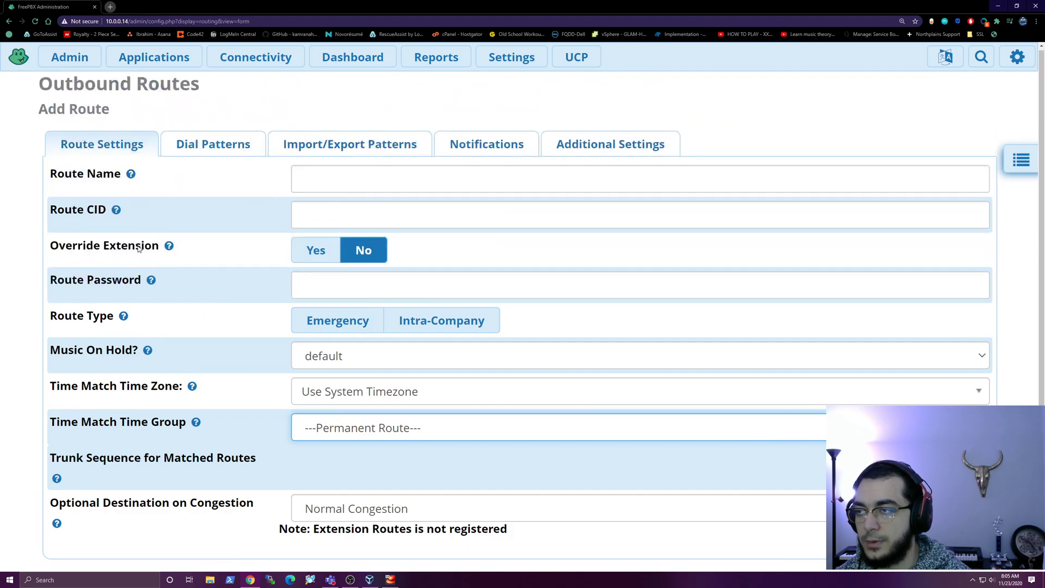
scroll(158, 240, "down", 2)
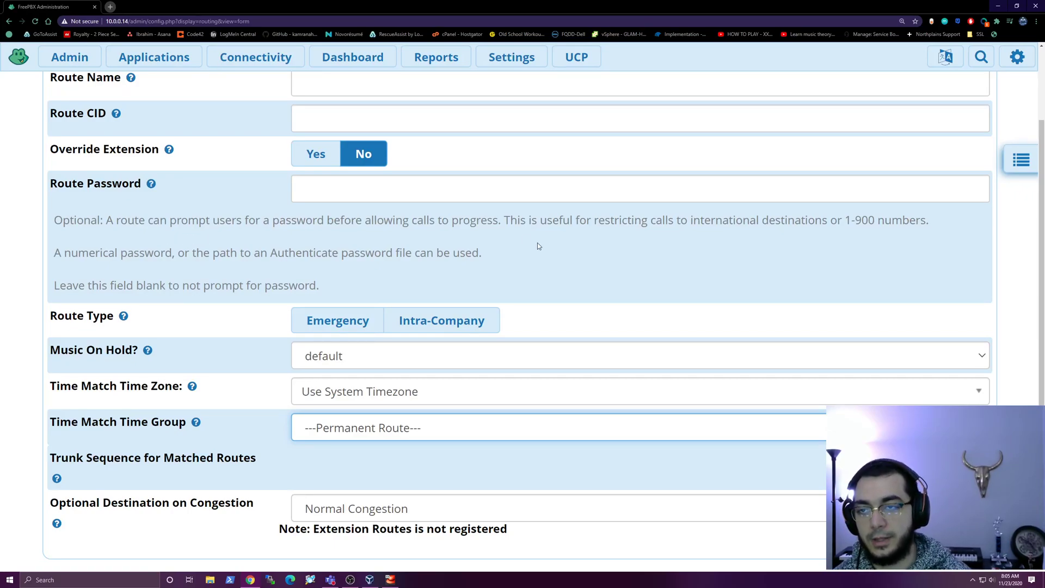
left_click_drag(510, 221, 929, 222)
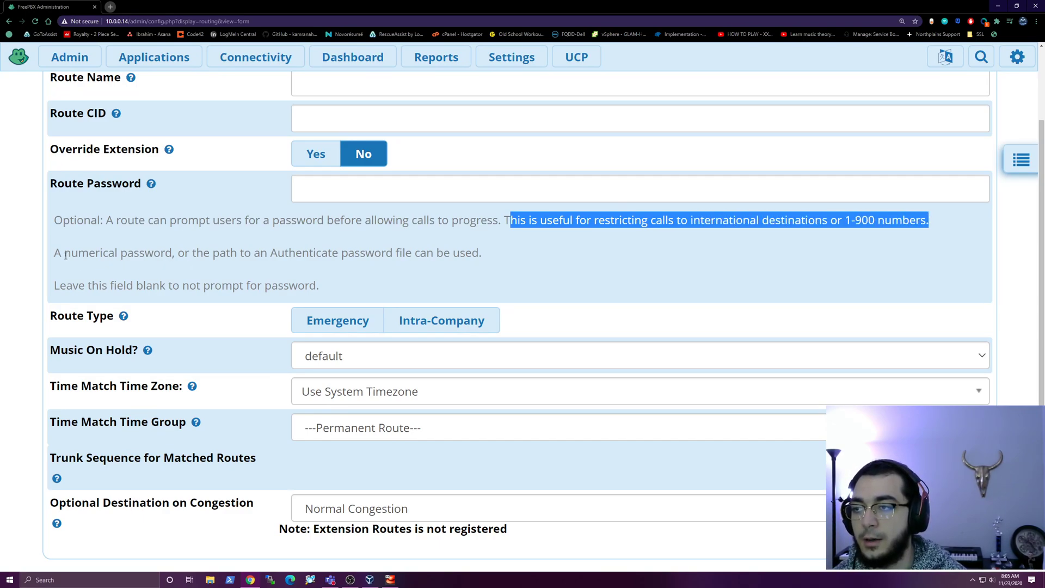
left_click(419, 234)
scroll(417, 261, "up", 2)
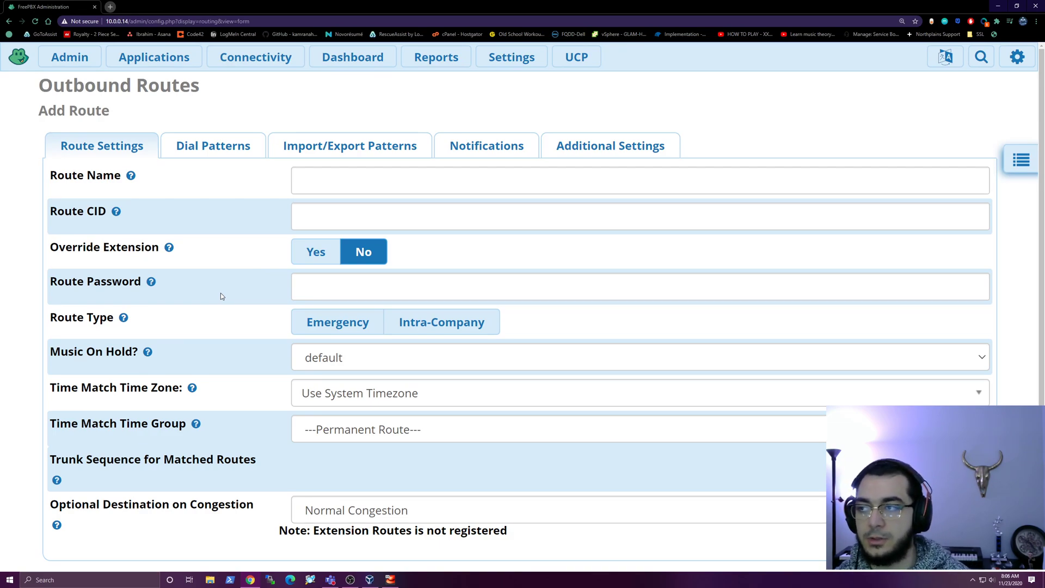
Return to the Dashboard and scroll through its system overview, showing version 15.0.16.72.
mouse_move(263, 57)
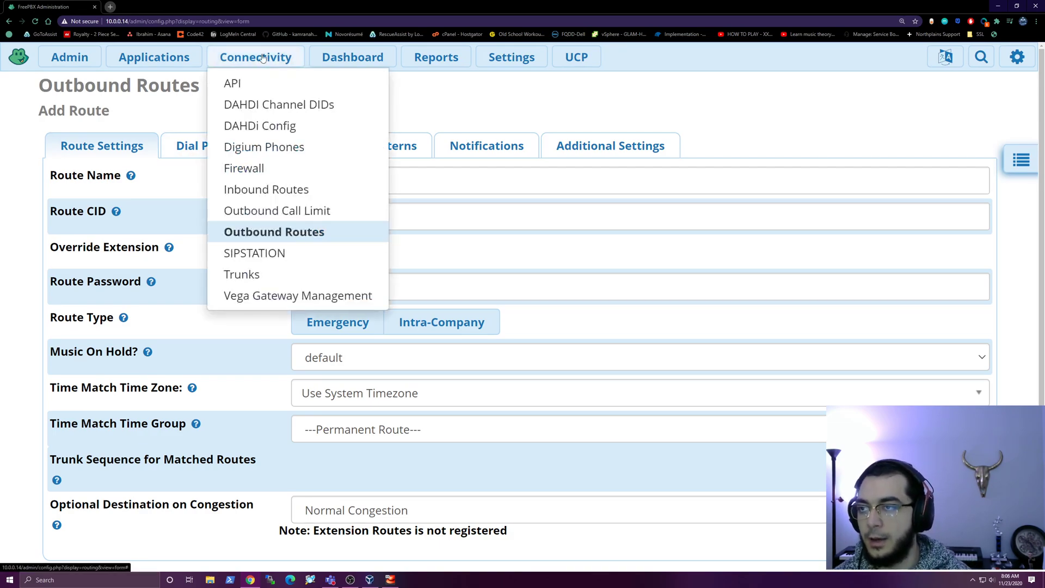
mouse_move(435, 61)
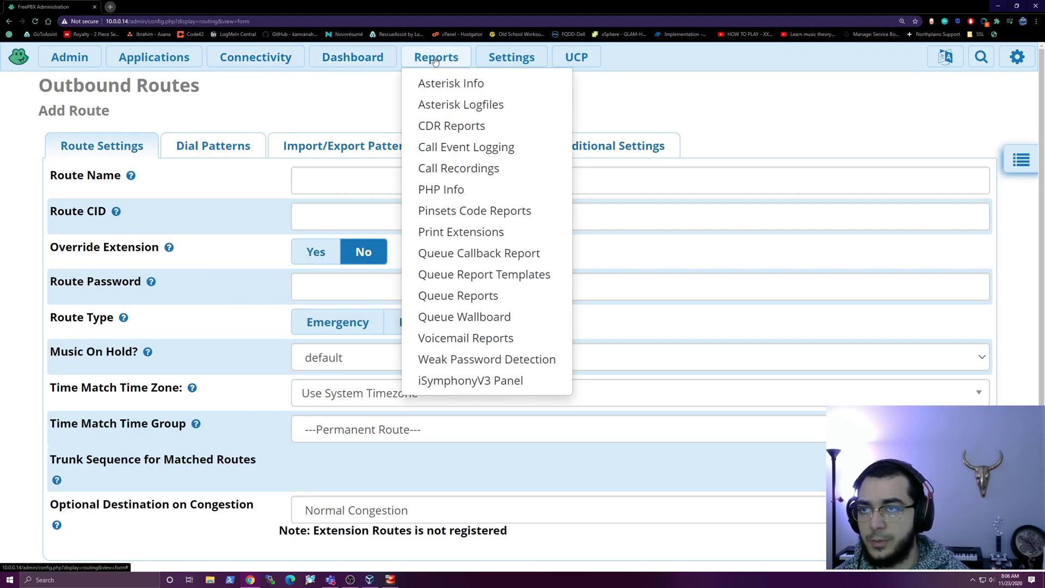
left_click(353, 58)
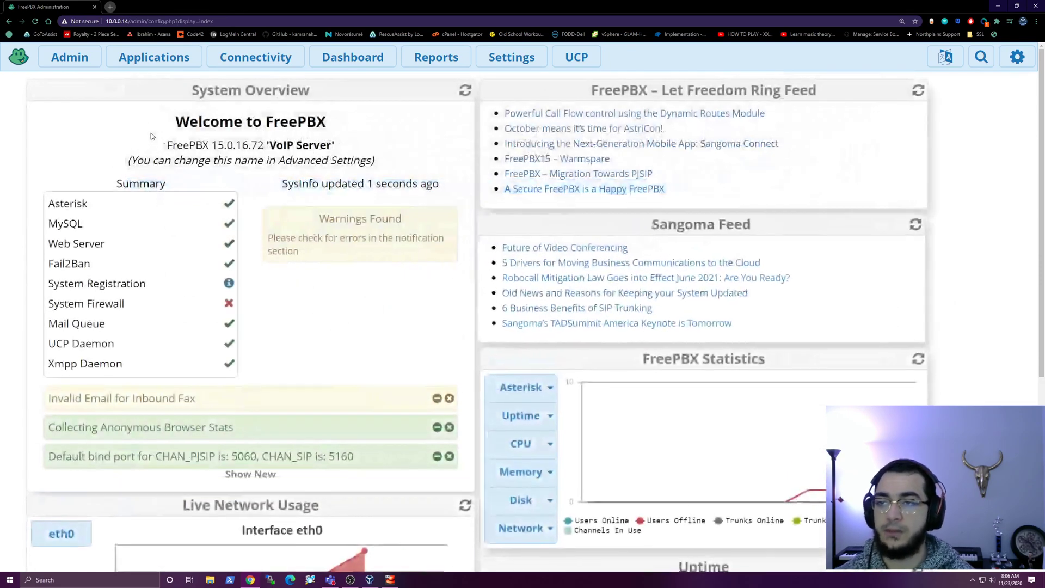
scroll(152, 133, "down", 3)
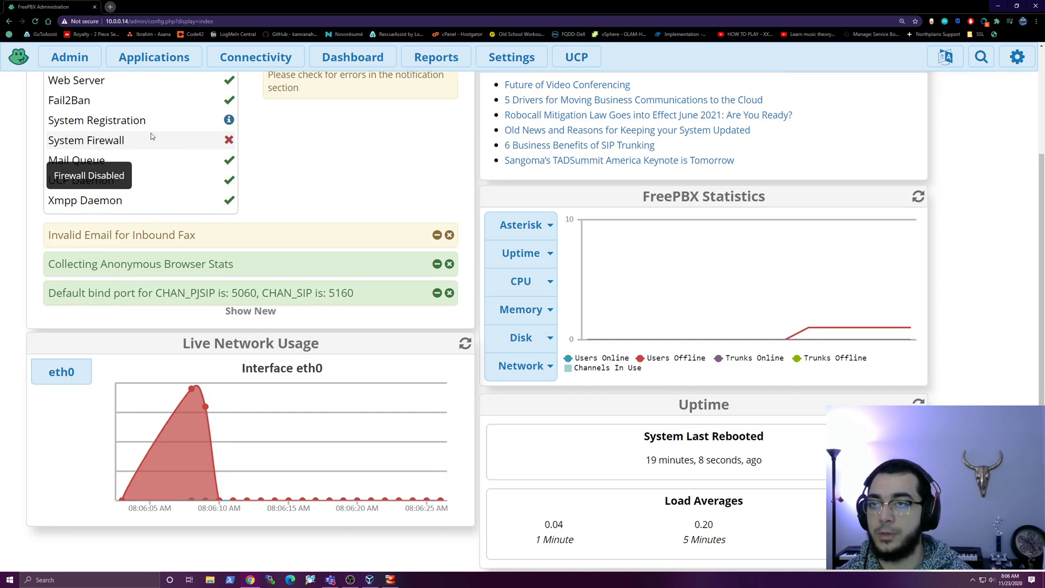
scroll(304, 173, "up", 3)
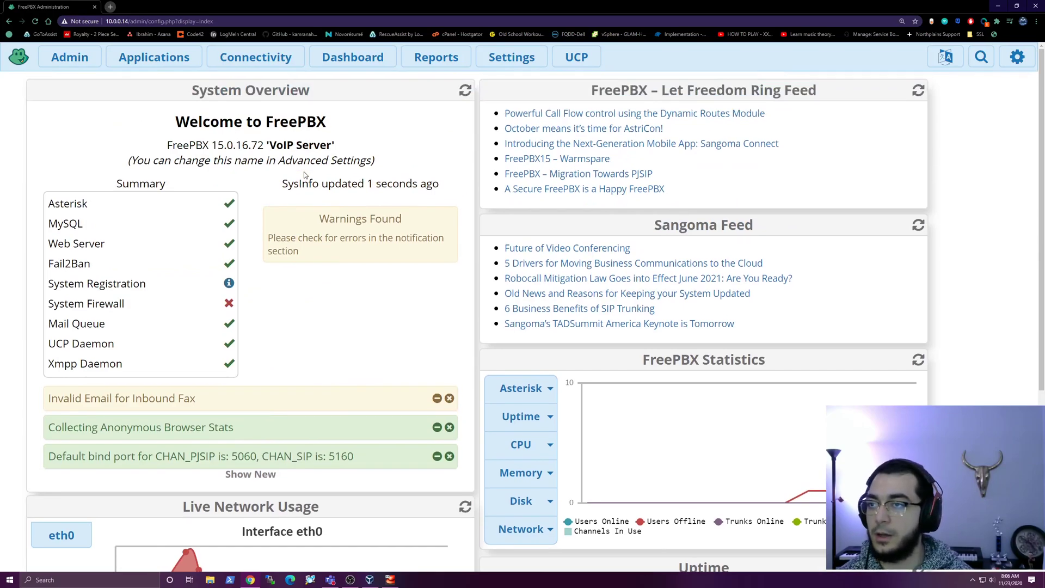
Browse the Connectivity and Applications module menus.
left_click(256, 57)
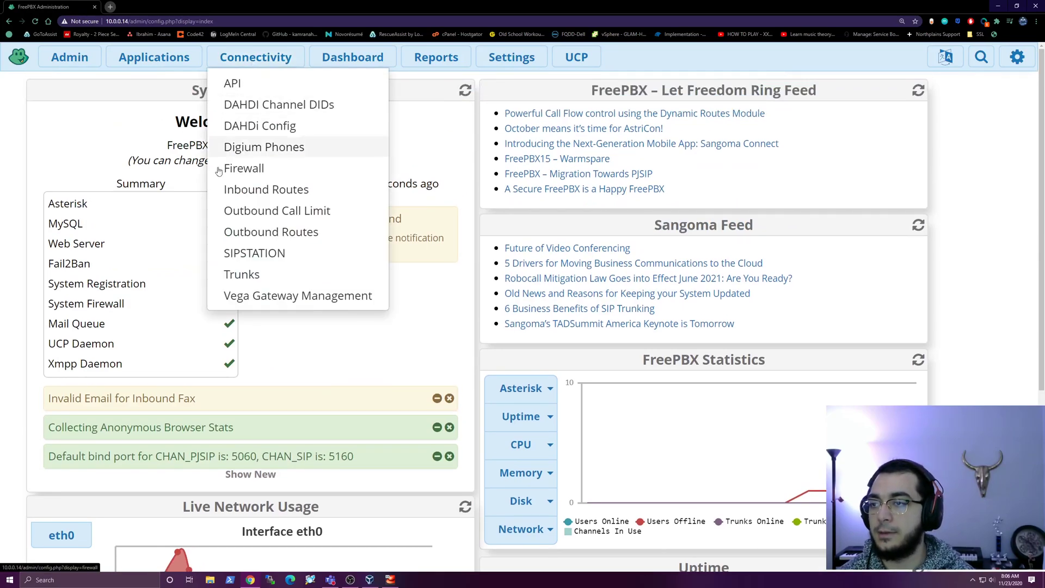
left_click(154, 57)
scroll(148, 375, "down", 3)
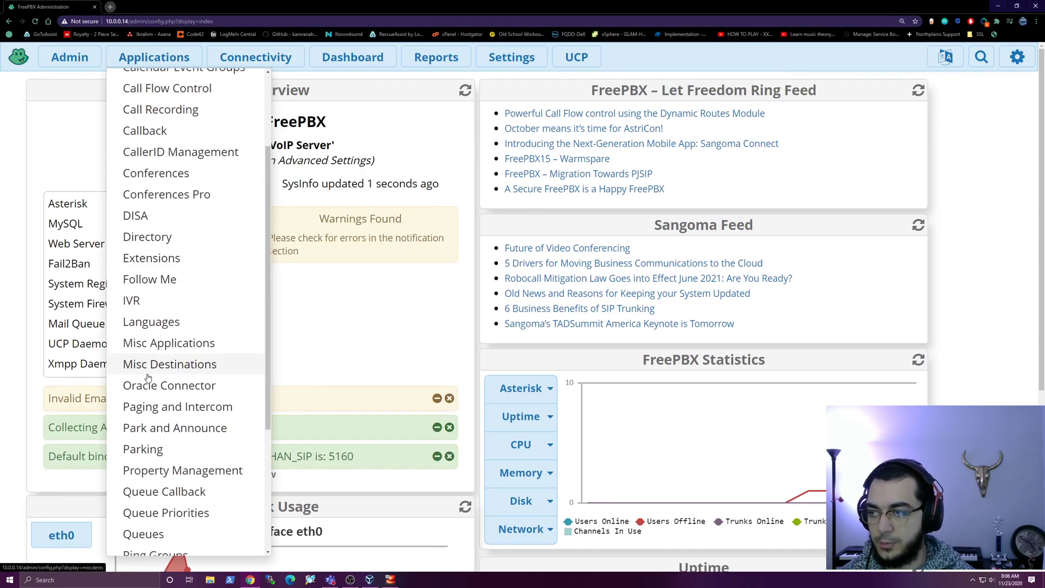